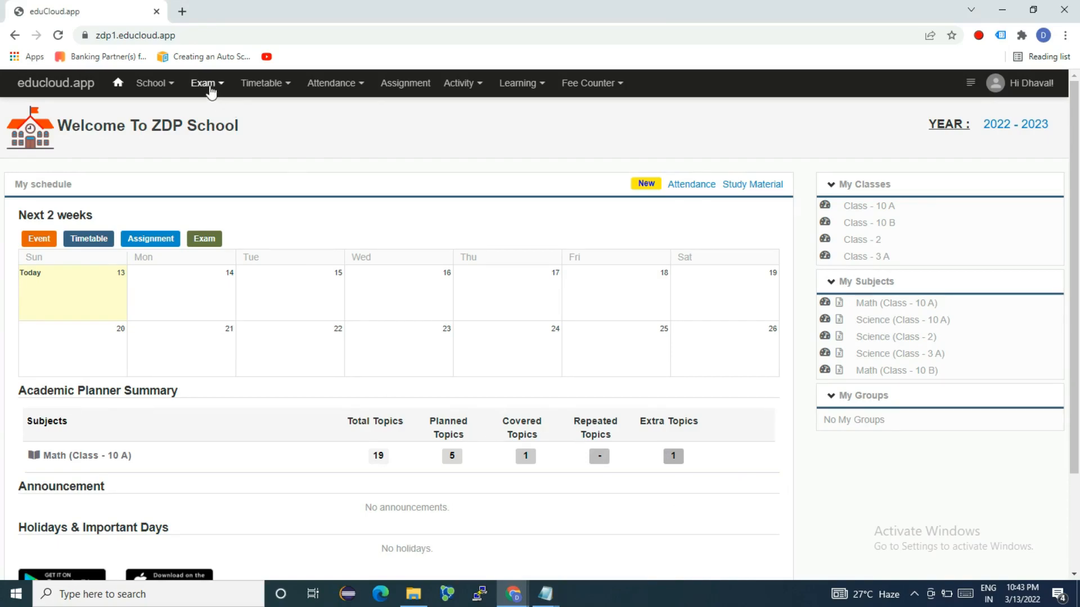
# Open the Manage Formative Assessment page from the exam section
pyautogui.click(209, 85)
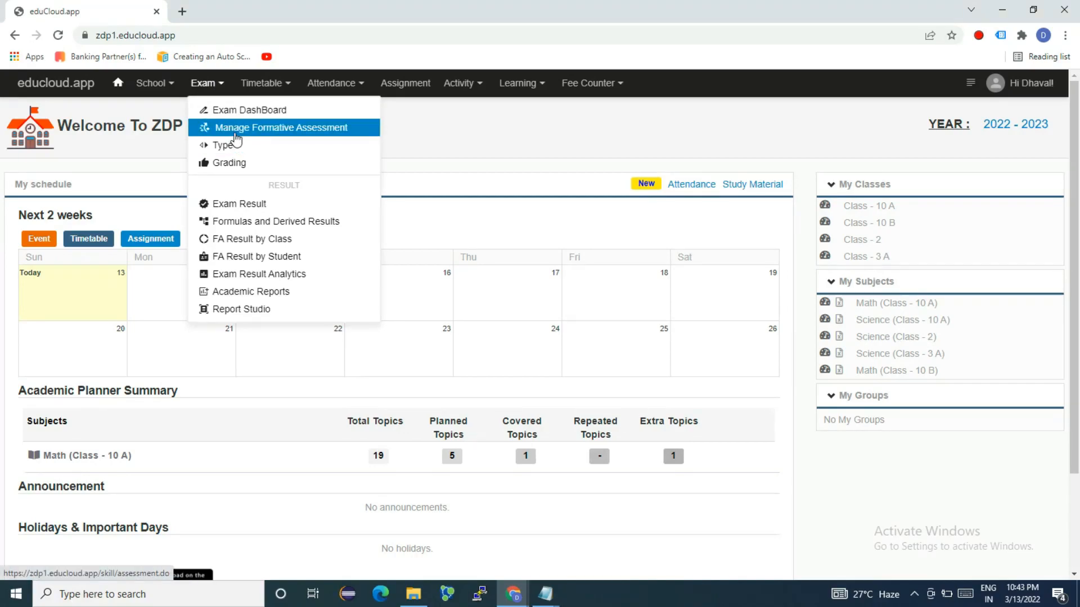
pyautogui.click(235, 133)
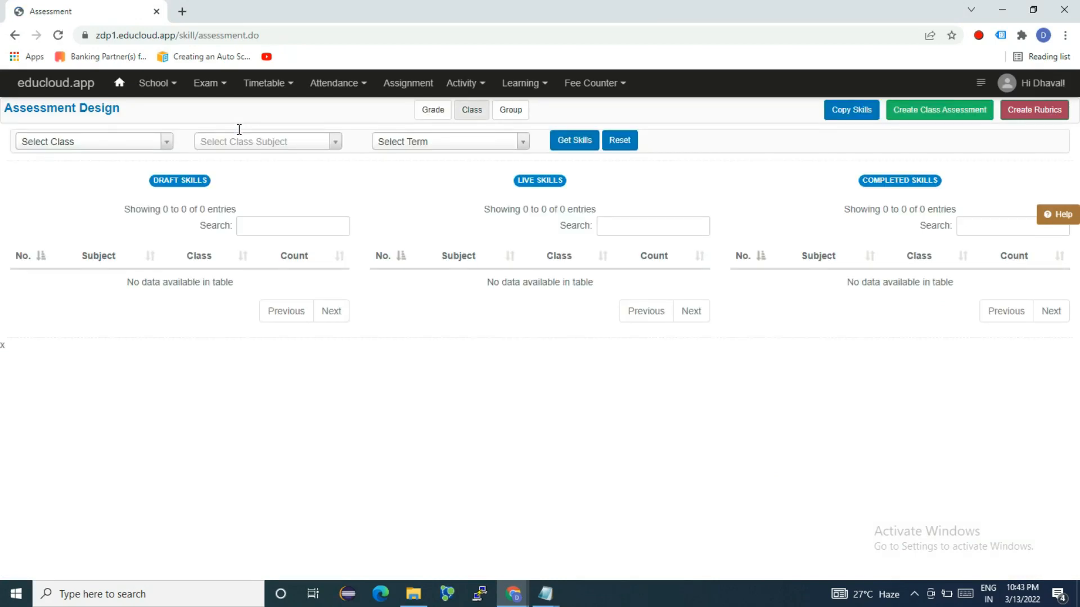
# Switch to Notepad and examine the first outline, with Reading Skill and Writing Skill directly under Class - 10 English
pyautogui.hotkey('alt', 'Tab')
pyautogui.hotkey('alt', 'Tab')
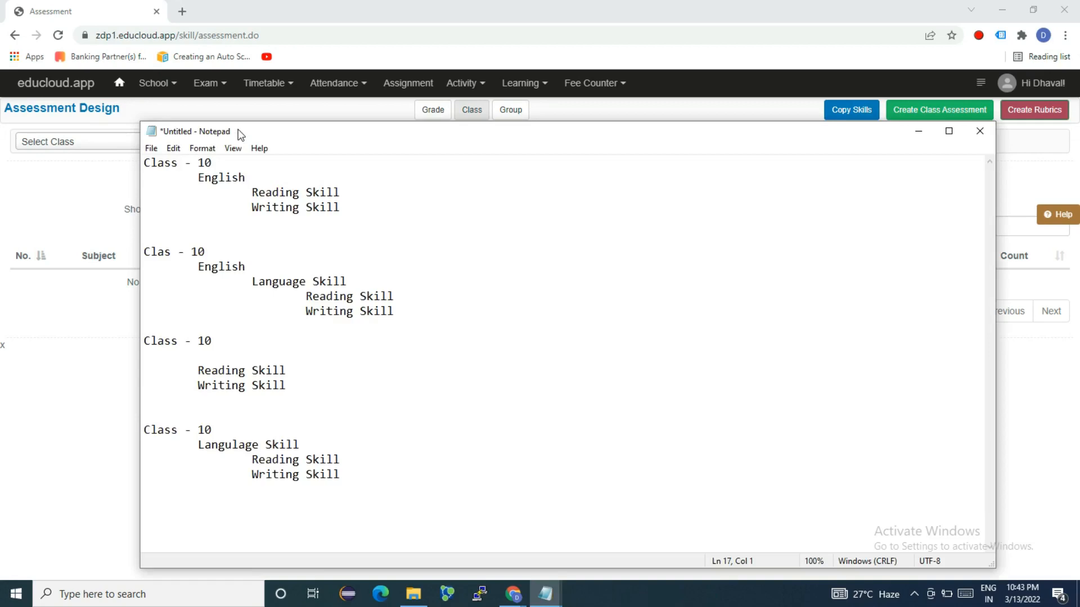
pyautogui.moveTo(145, 163); pyautogui.dragTo(386, 530)
pyautogui.click(379, 509)
pyautogui.moveTo(144, 163); pyautogui.dragTo(359, 193)
pyautogui.click(218, 176)
pyautogui.click(255, 179)
pyautogui.click(272, 191)
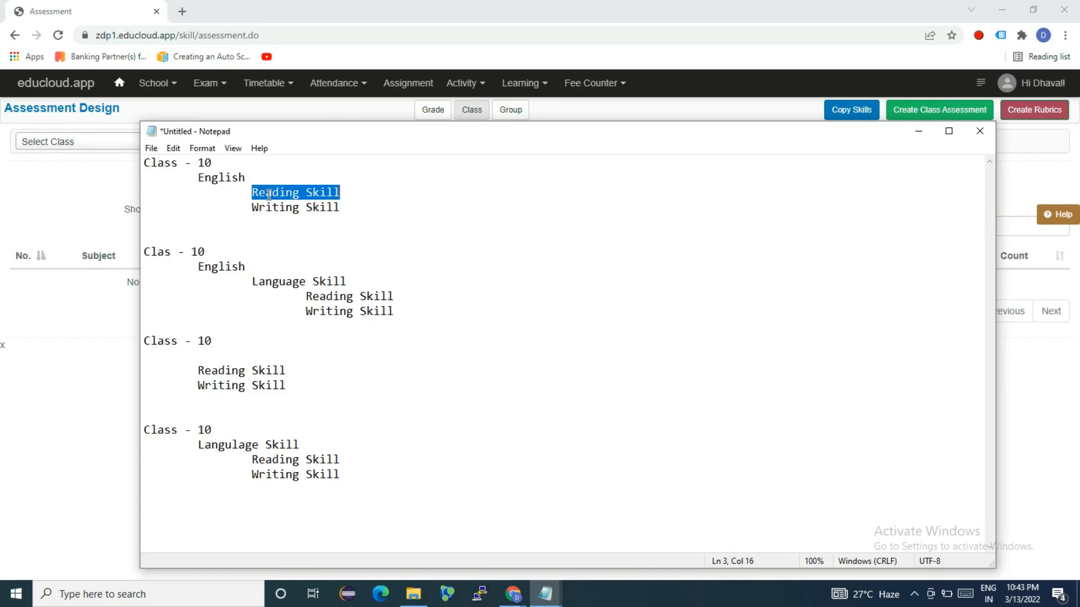
pyautogui.moveTo(258, 207); pyautogui.dragTo(353, 209)
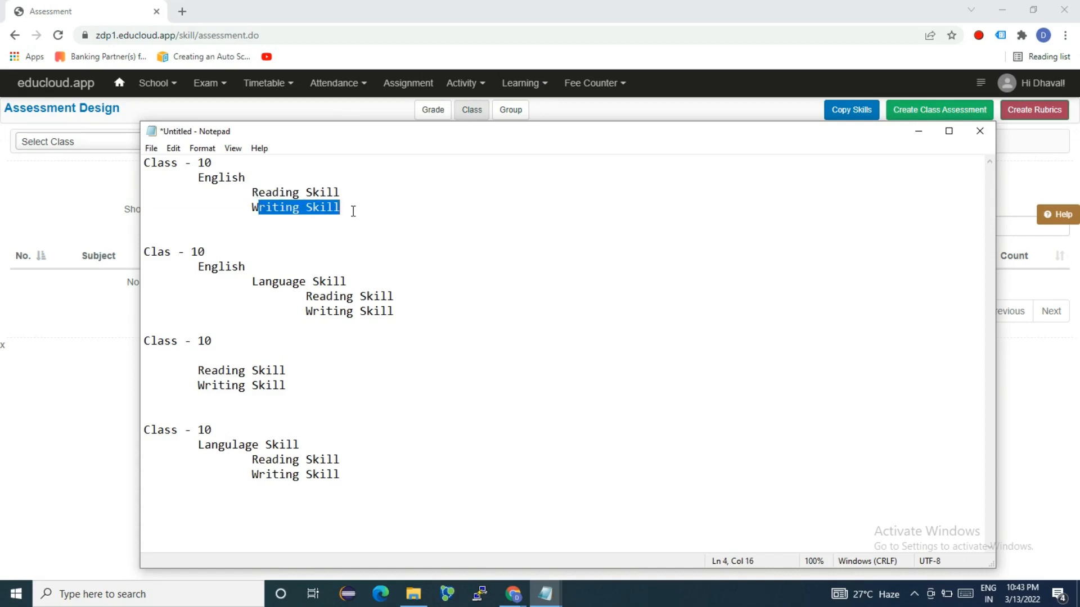
# Add a dashed separator line directly below the first Class - 10 outline
pyautogui.click(351, 218)
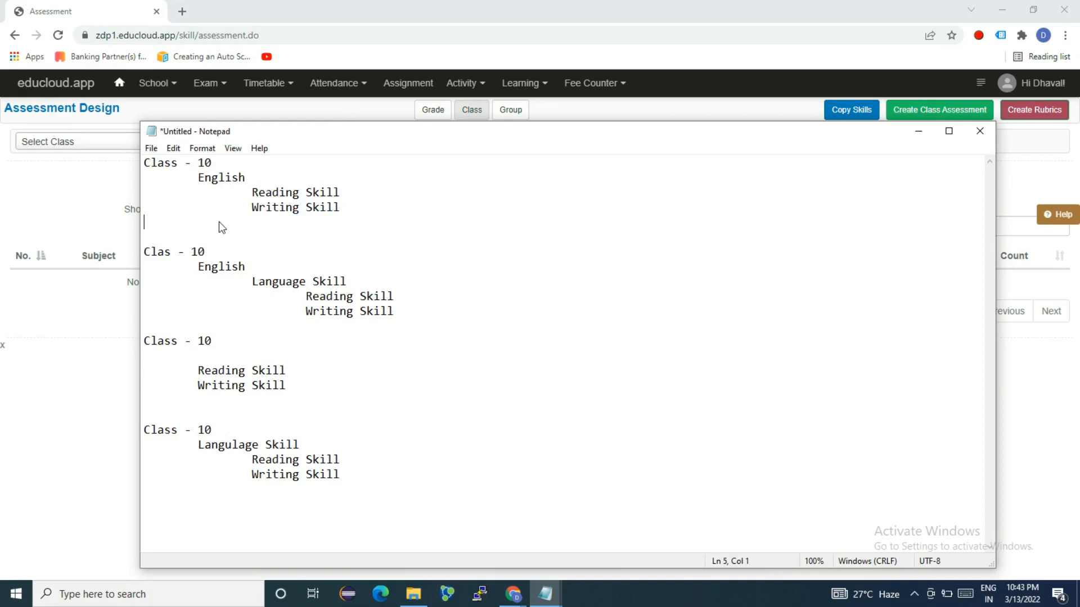
pyautogui.write('--------------------------------------')
# Compare the second outline, where Language Skill groups the reading and writing skills under English, with the first outline
pyautogui.moveTo(146, 251); pyautogui.dragTo(252, 271)
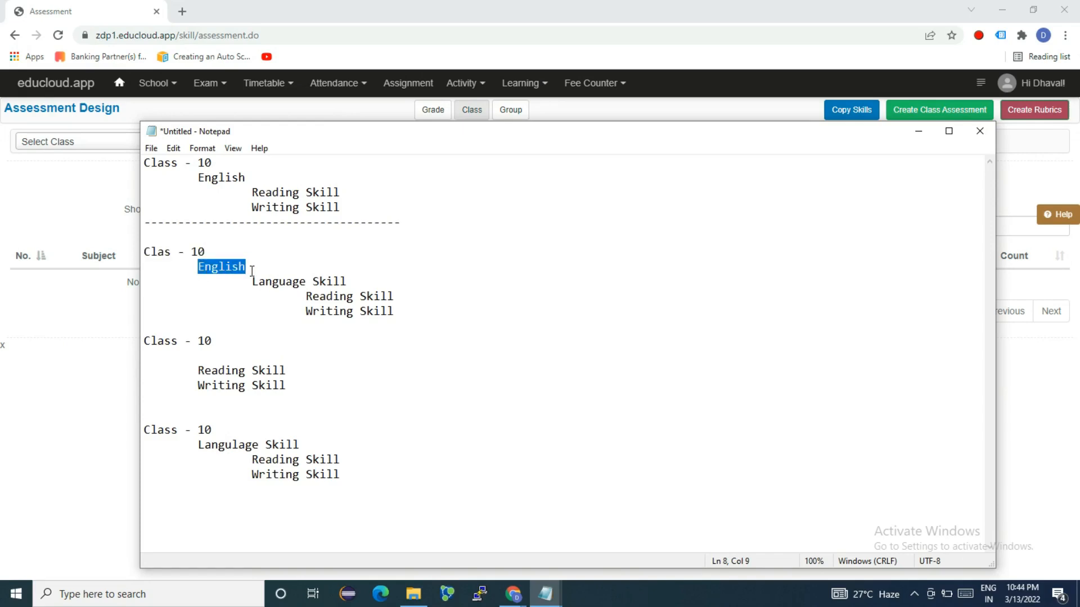
pyautogui.moveTo(252, 282); pyautogui.dragTo(348, 278)
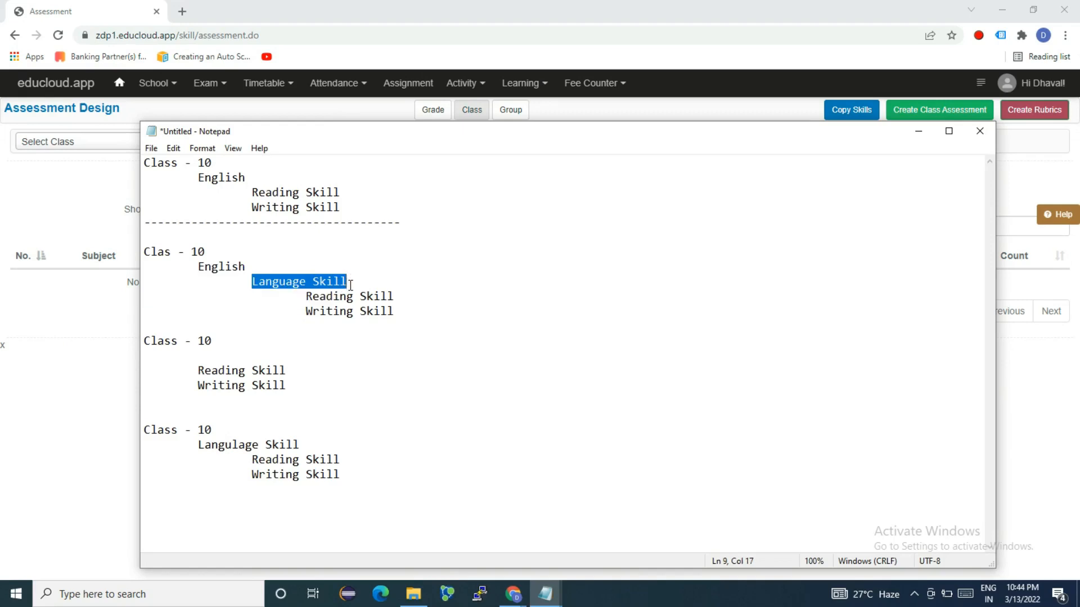
pyautogui.click(349, 278)
pyautogui.moveTo(306, 296); pyautogui.dragTo(393, 311)
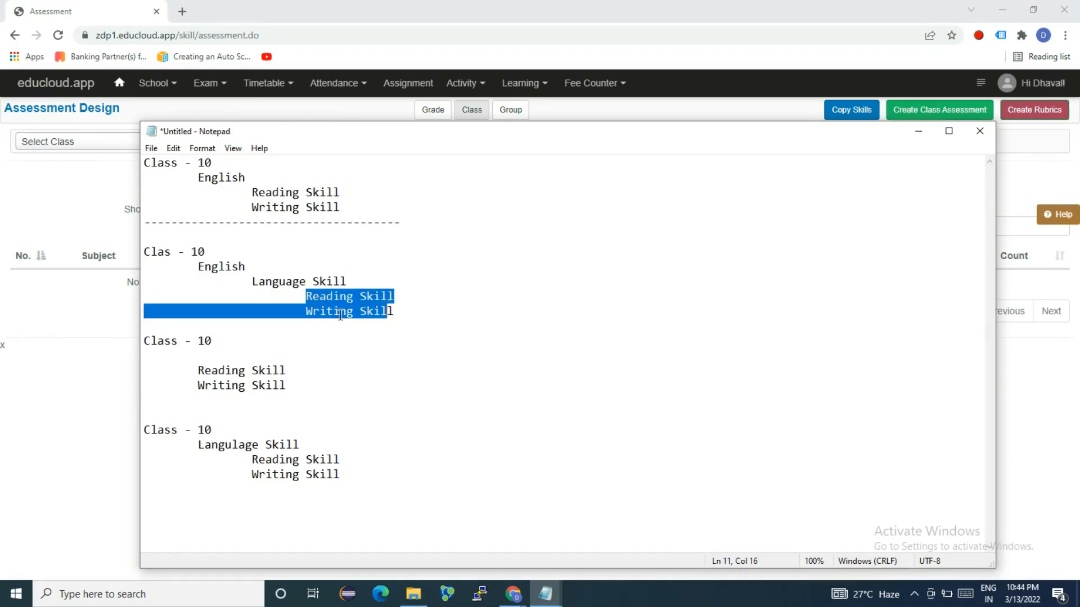
pyautogui.moveTo(326, 311); pyautogui.dragTo(392, 318)
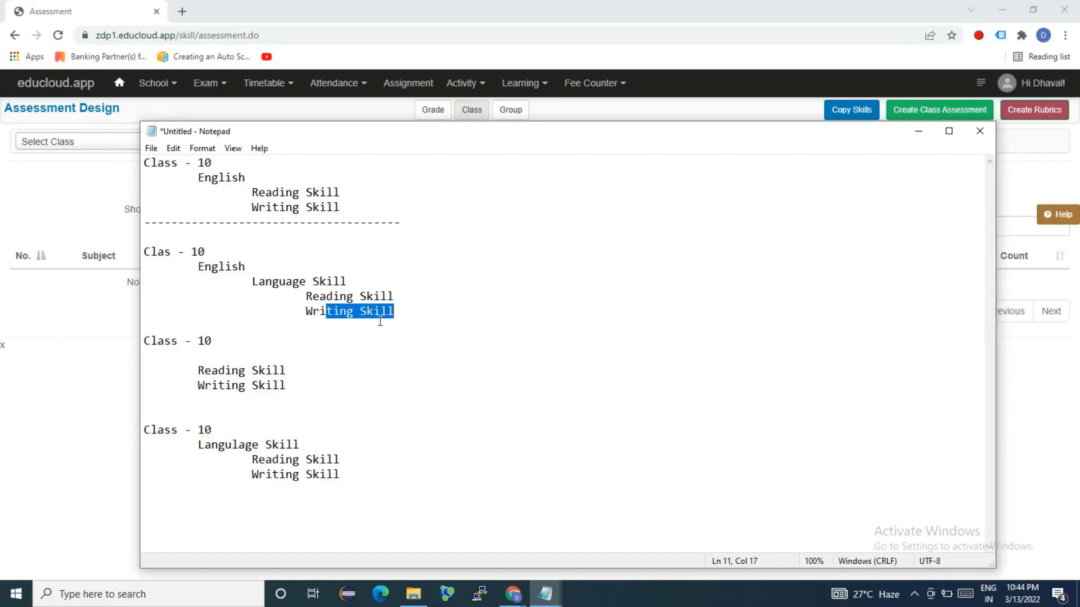
pyautogui.moveTo(204, 177); pyautogui.dragTo(228, 266)
pyautogui.click(228, 265)
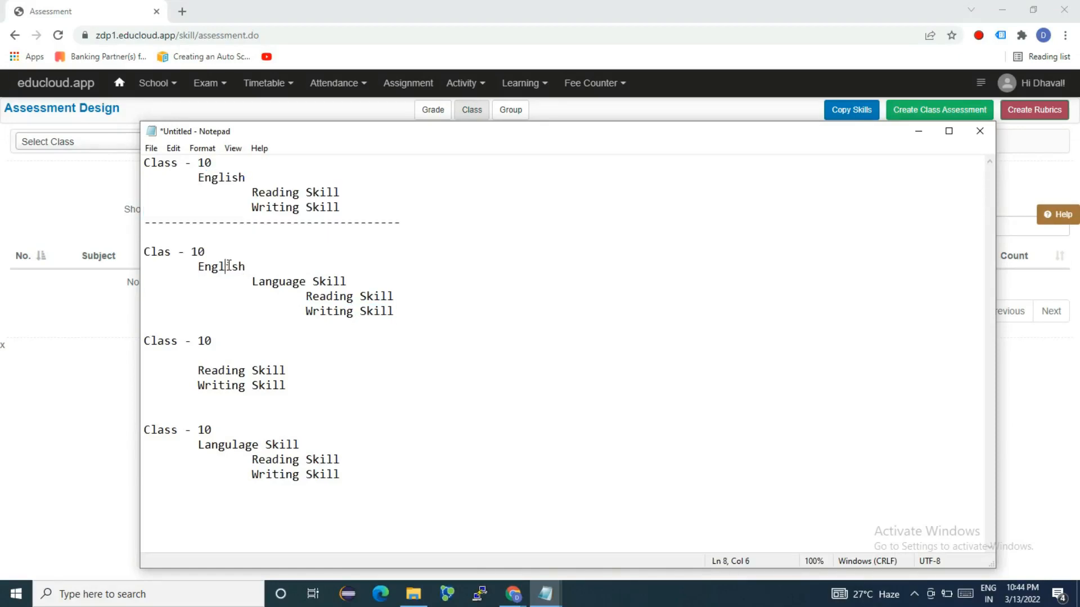
pyautogui.moveTo(198, 177); pyautogui.dragTo(246, 179)
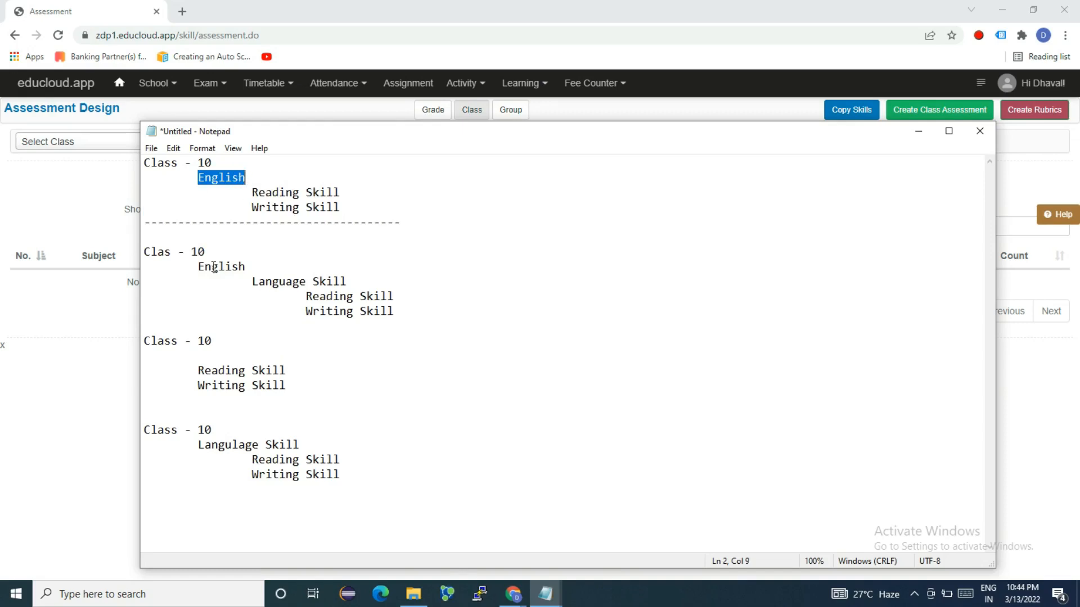
pyautogui.moveTo(199, 268); pyautogui.dragTo(261, 268)
pyautogui.click(261, 268)
pyautogui.moveTo(216, 177); pyautogui.dragTo(322, 211)
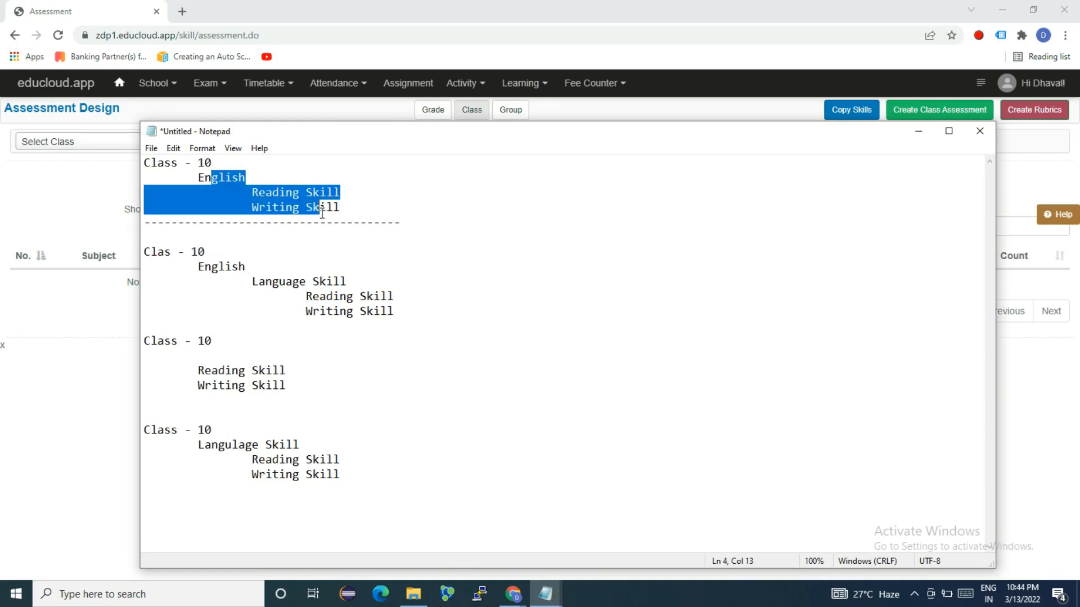
pyautogui.moveTo(199, 268); pyautogui.dragTo(383, 285)
pyautogui.click(248, 267)
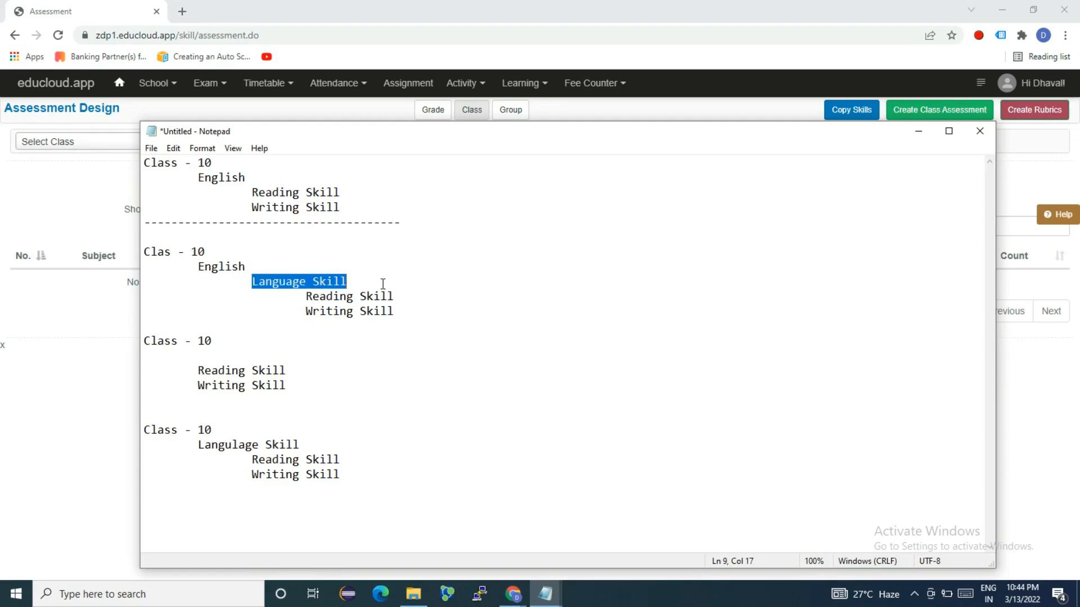
pyautogui.click(383, 283)
pyautogui.moveTo(302, 297); pyautogui.dragTo(362, 321)
# Add a dashed separator line directly below the second outline, above the third Class - 10 heading
pyautogui.click(363, 320)
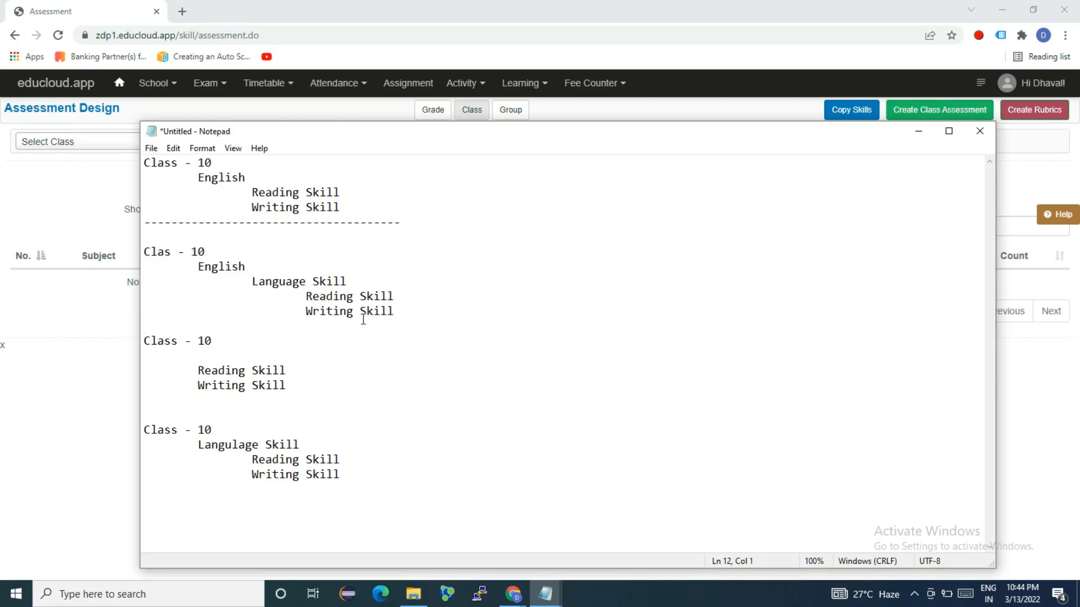
pyautogui.write('---------------------------------------------')
pyautogui.click(148, 342)
pyautogui.keyDown('shift'); pyautogui.click(273, 474); pyautogui.keyUp('shift')
pyautogui.click(274, 474)
# Correct the misspelled "Clas" to "Class" in the second outline's heading
pyautogui.click(156, 251)
pyautogui.doubleClick(157, 251)
pyautogui.write('Clas')
pyautogui.doubleClick(157, 251)
pyautogui.write('Class')
# Add a blank line and a dashed separator between the third and fourth Class - 10 outlines
pyautogui.moveTo(200, 258); pyautogui.dragTo(255, 281)
pyautogui.click(255, 281)
pyautogui.moveTo(149, 341); pyautogui.dragTo(243, 386)
pyautogui.click(217, 344)
pyautogui.click(233, 386)
pyautogui.click(187, 397)
pyautogui.press('Return')
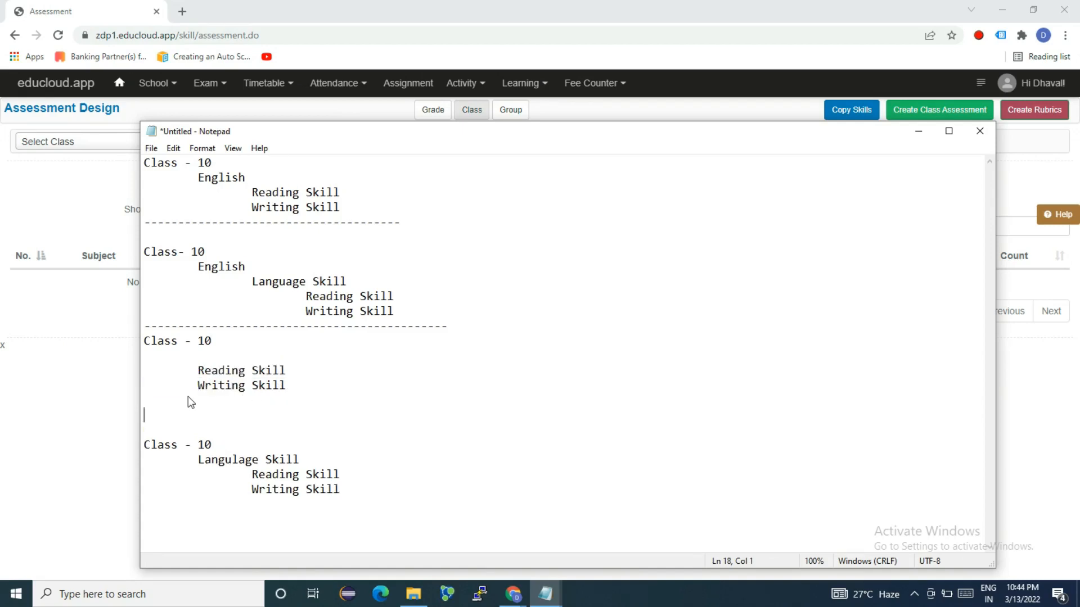
pyautogui.write('-----------------------------------')
# Examine the fourth outline and look over all four Class - 10 skill structures in the notes
pyautogui.moveTo(145, 444); pyautogui.dragTo(332, 493)
pyautogui.click(213, 447)
pyautogui.click(300, 460)
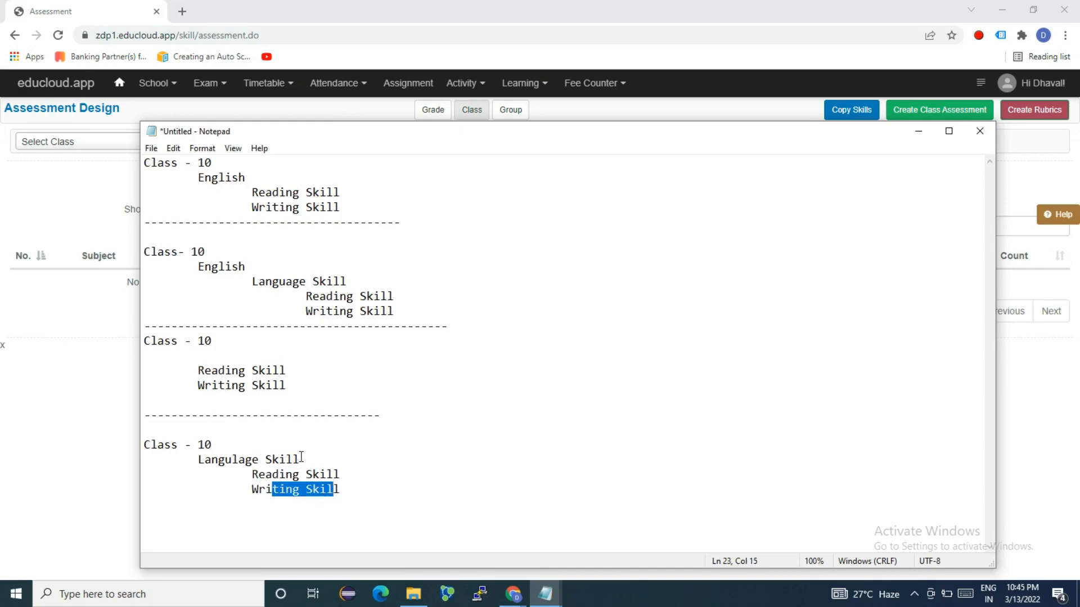
pyautogui.click(297, 389)
pyautogui.click(161, 166)
pyautogui.moveTo(165, 168); pyautogui.dragTo(343, 494)
pyautogui.click(343, 496)
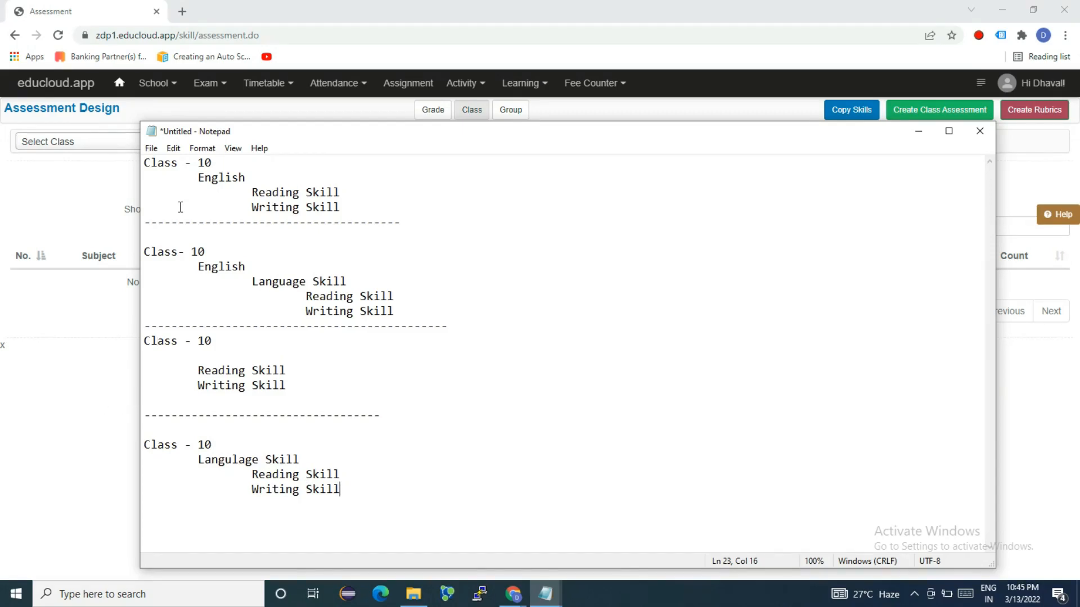
pyautogui.moveTo(167, 163); pyautogui.dragTo(363, 460)
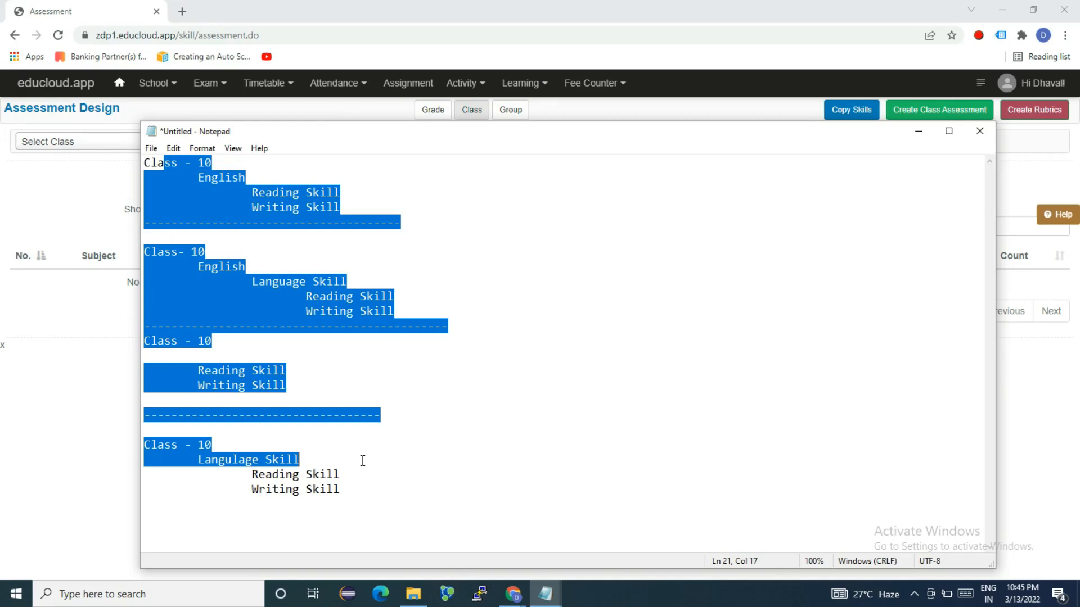
pyautogui.click(363, 472)
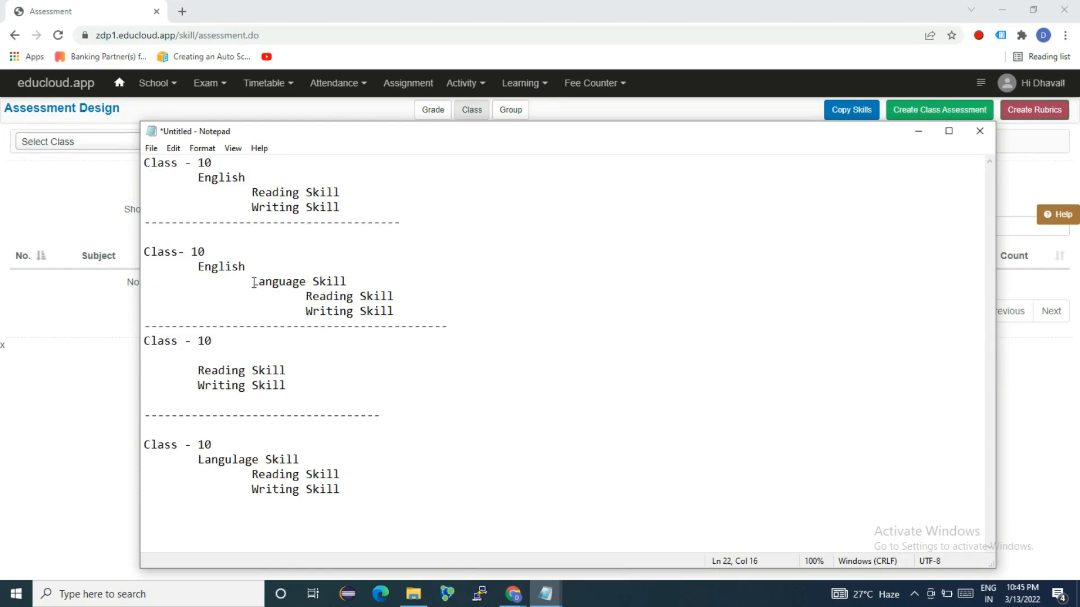
# Compare the parent skill and its child skills in the subject-based outlines with the outlines linked only to the class
pyautogui.moveTo(253, 283); pyautogui.dragTo(405, 279)
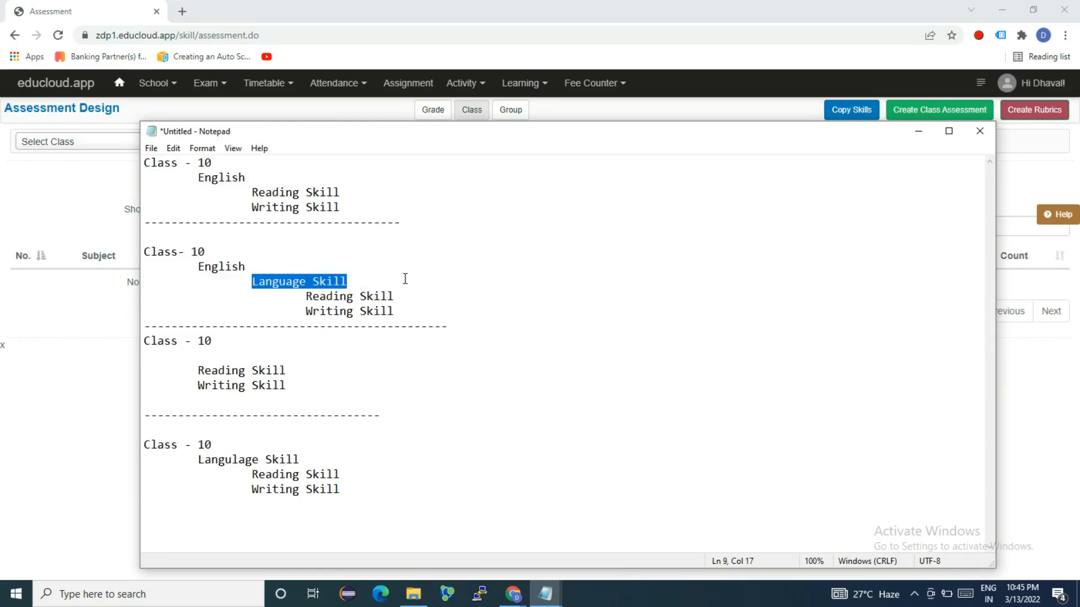
pyautogui.click(362, 296)
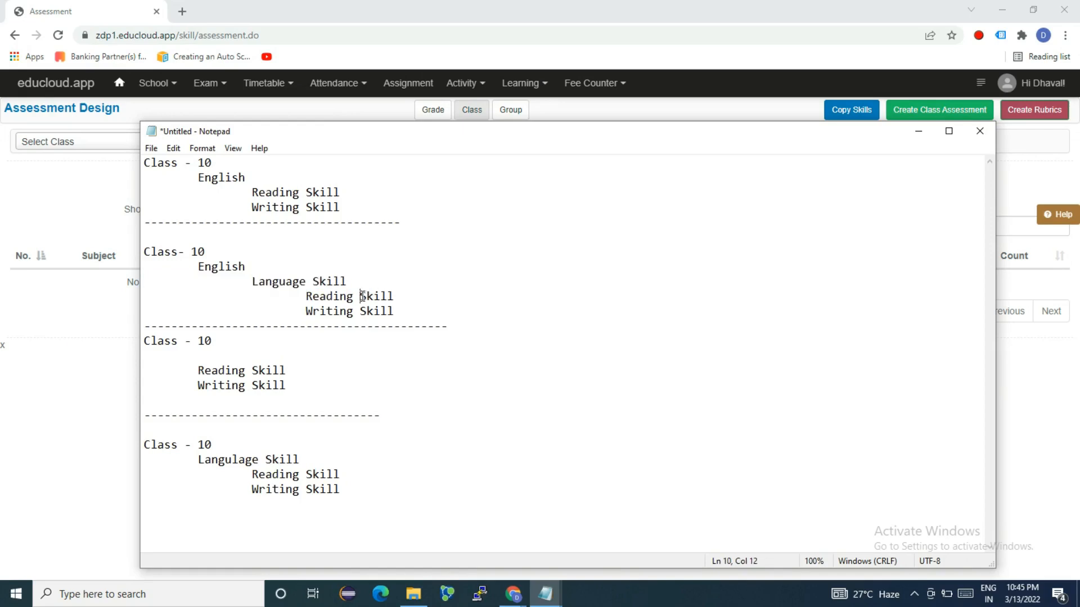
pyautogui.moveTo(309, 296); pyautogui.dragTo(372, 311)
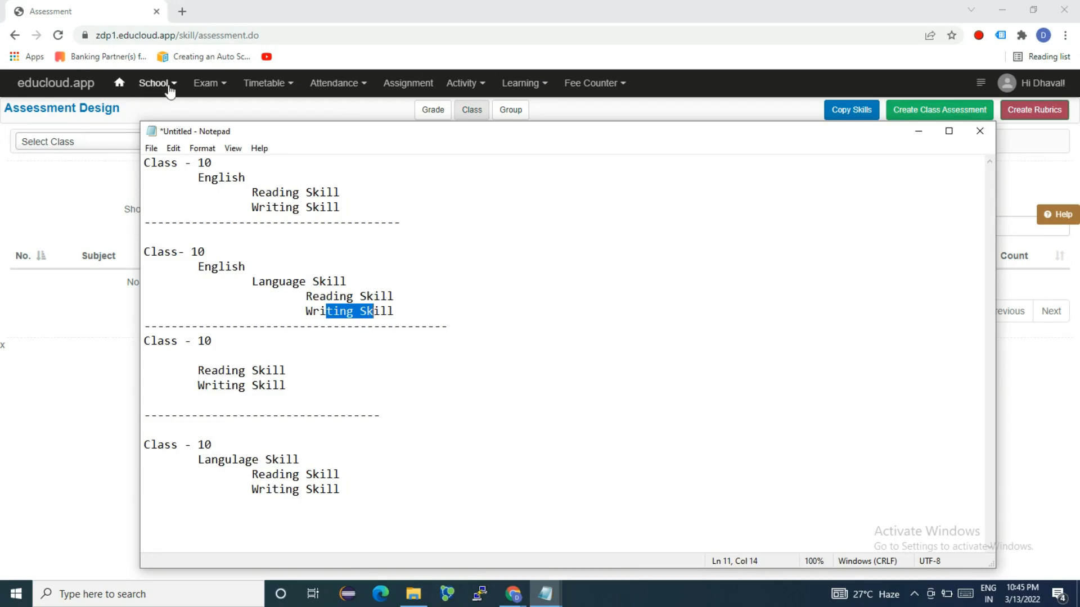
pyautogui.moveTo(201, 179); pyautogui.dragTo(243, 179)
pyautogui.click(242, 178)
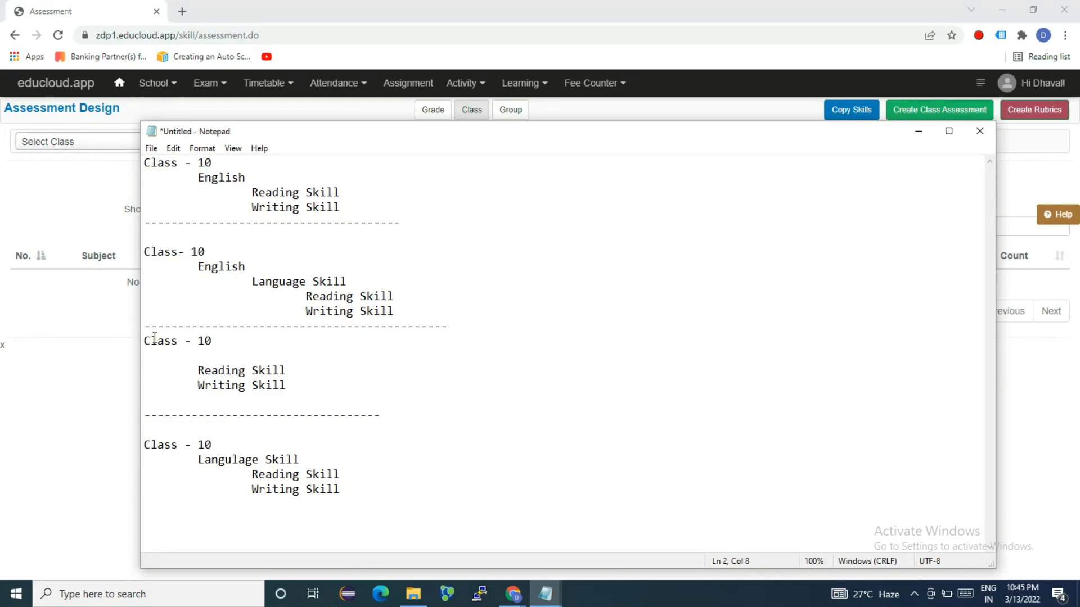
pyautogui.moveTo(150, 340); pyautogui.dragTo(257, 349)
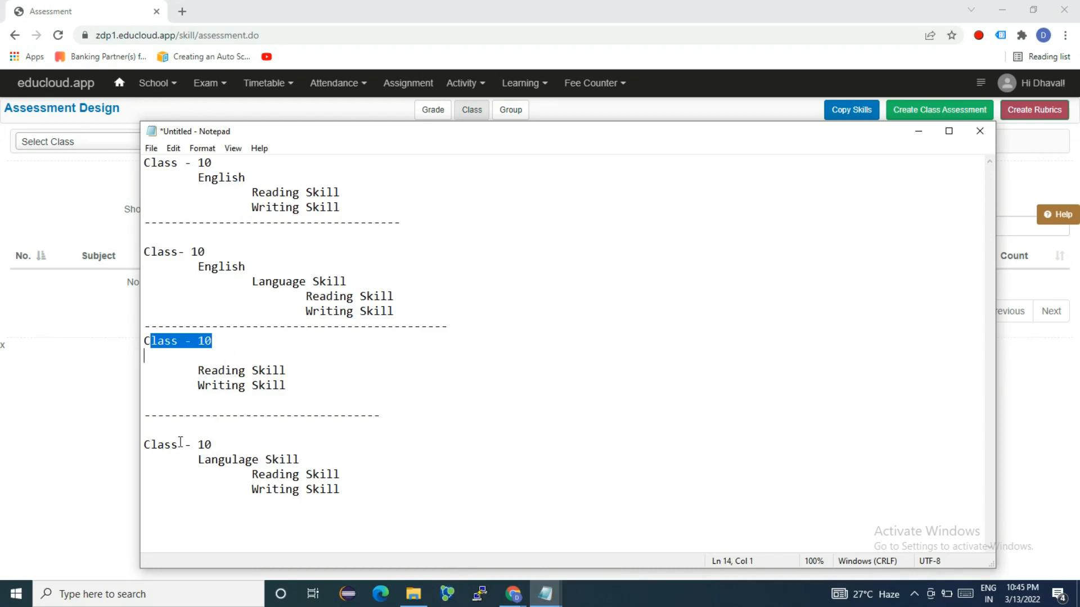
pyautogui.moveTo(178, 444); pyautogui.dragTo(269, 468)
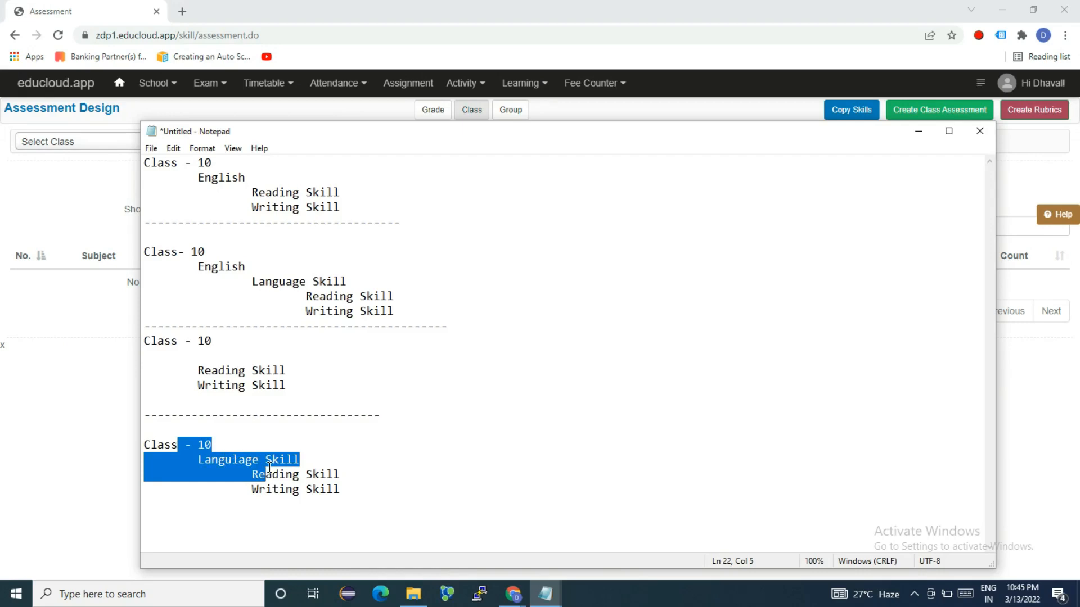
pyautogui.doubleClick(267, 465)
pyautogui.moveTo(267, 465); pyautogui.dragTo(273, 476)
pyautogui.click(273, 476)
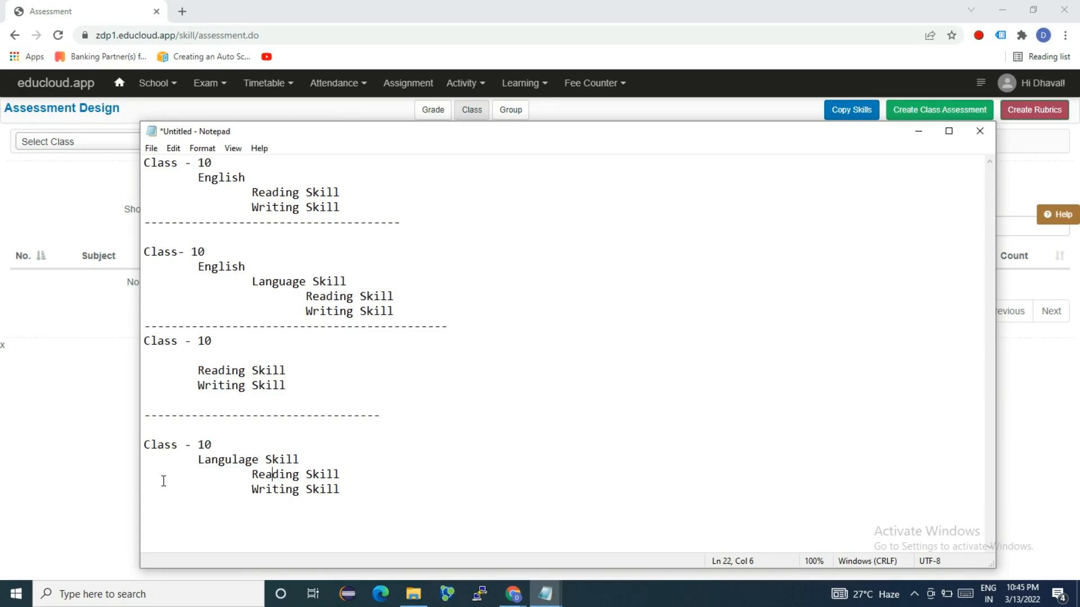
# Switch back to the browser and open the form for creating a class assessment
pyautogui.click(79, 468)
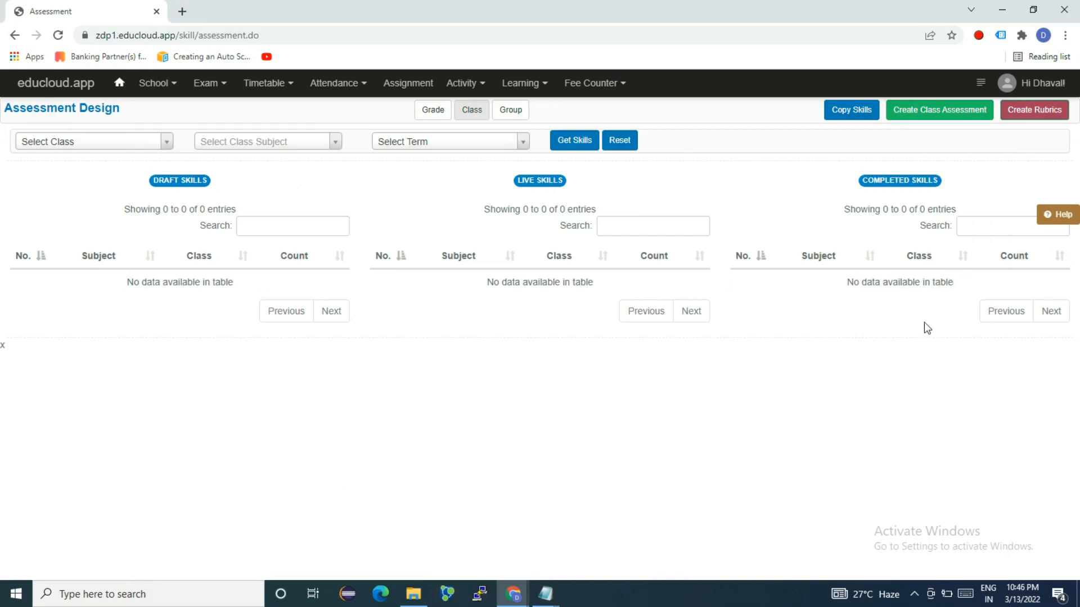
pyautogui.click(931, 119)
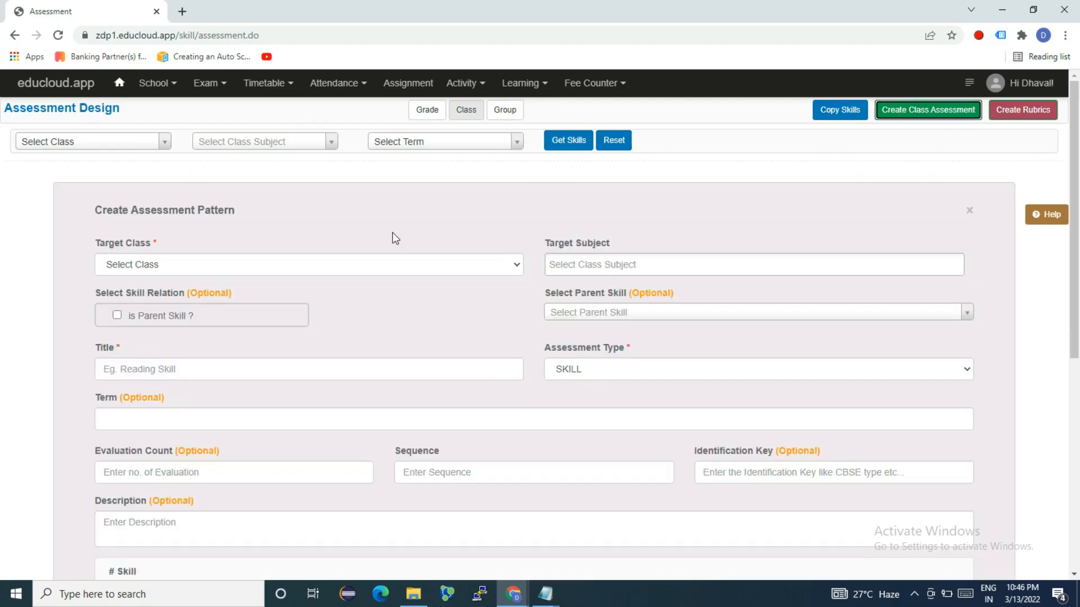
# Check the first outline in Notepad, and set the form's target class to Class - 10 A and target subject to English
pyautogui.hotkey('alt', 'Tab')
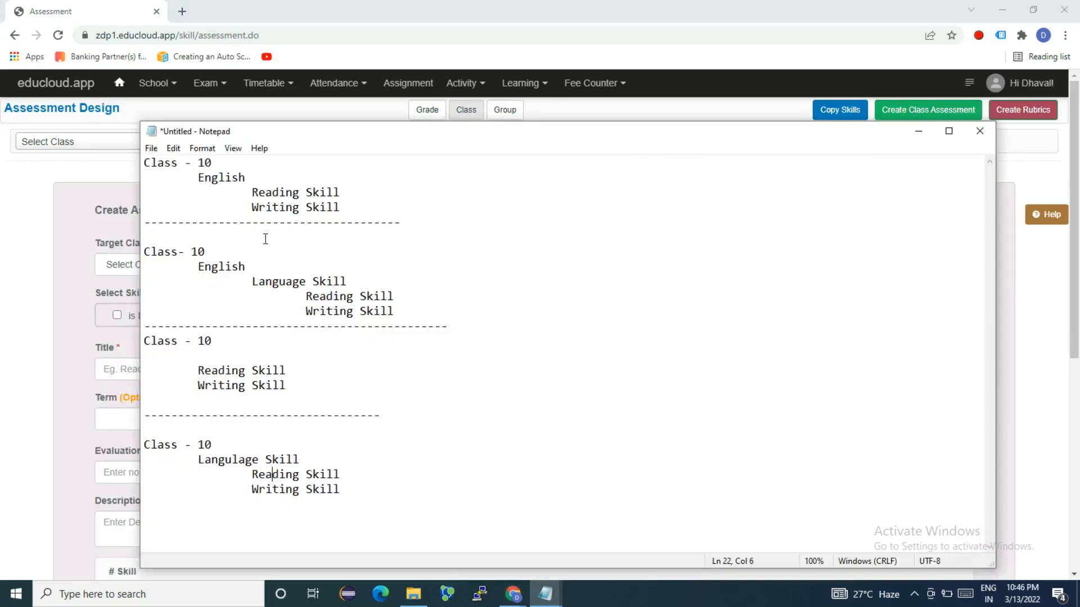
pyautogui.moveTo(148, 164); pyautogui.dragTo(275, 183)
pyautogui.hotkey('alt', 'Tab')
pyautogui.click(190, 270)
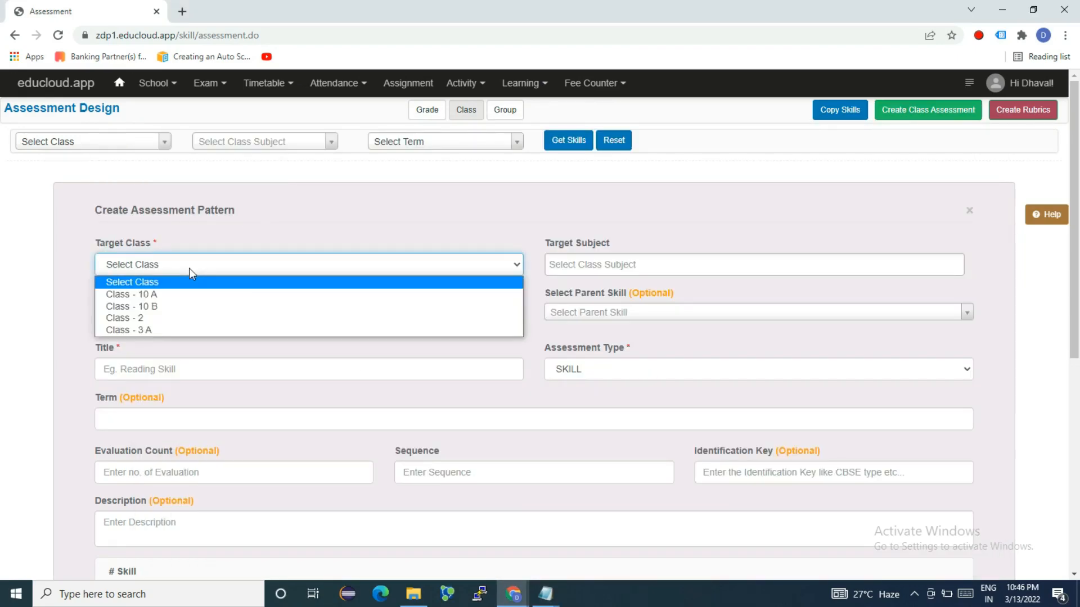
pyautogui.click(184, 293)
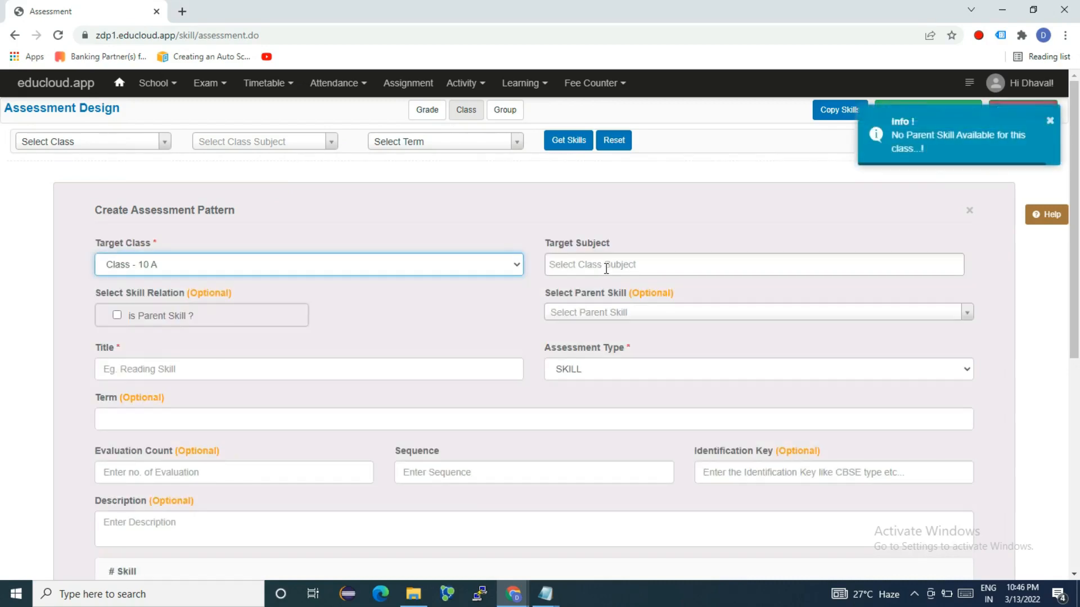
pyautogui.click(606, 272)
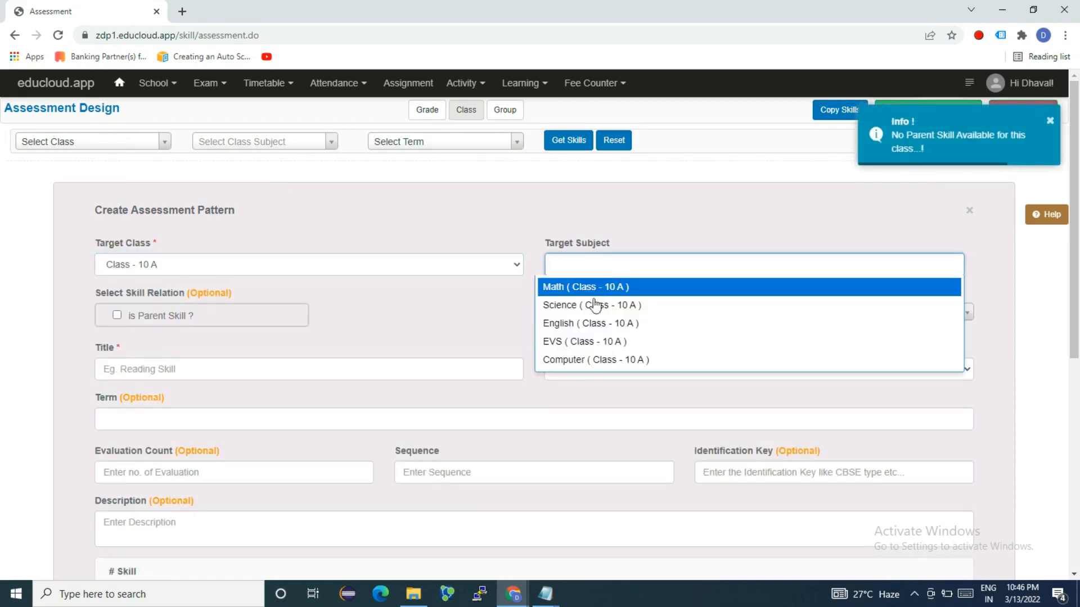
pyautogui.click(591, 324)
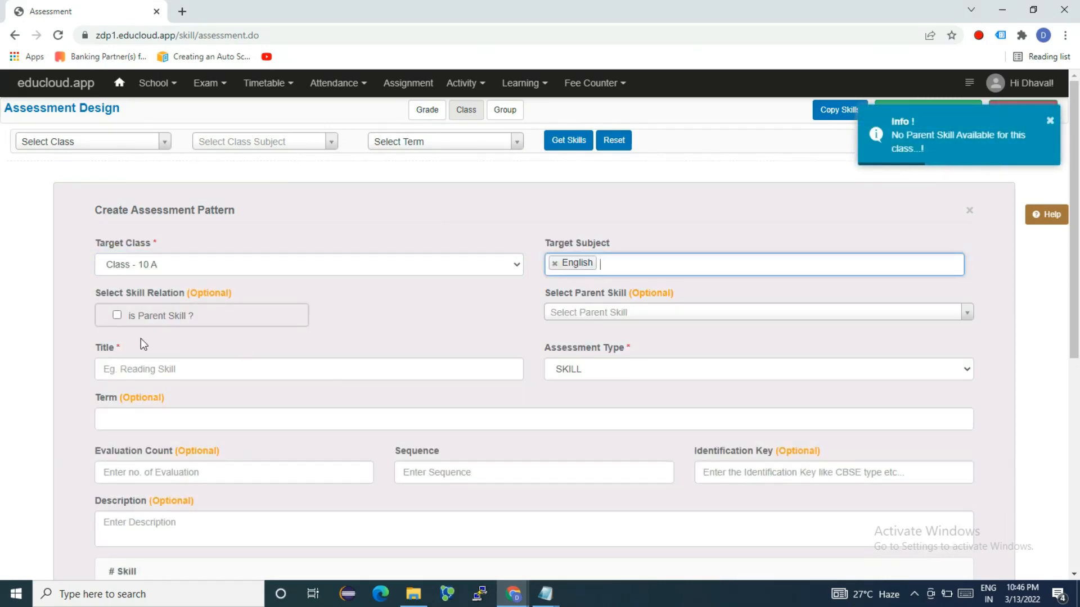
# Copy "Reading Skill" from the first Notepad outline into the assessment's title and add a "|" separator after it
pyautogui.hotkey('alt', 'Tab')
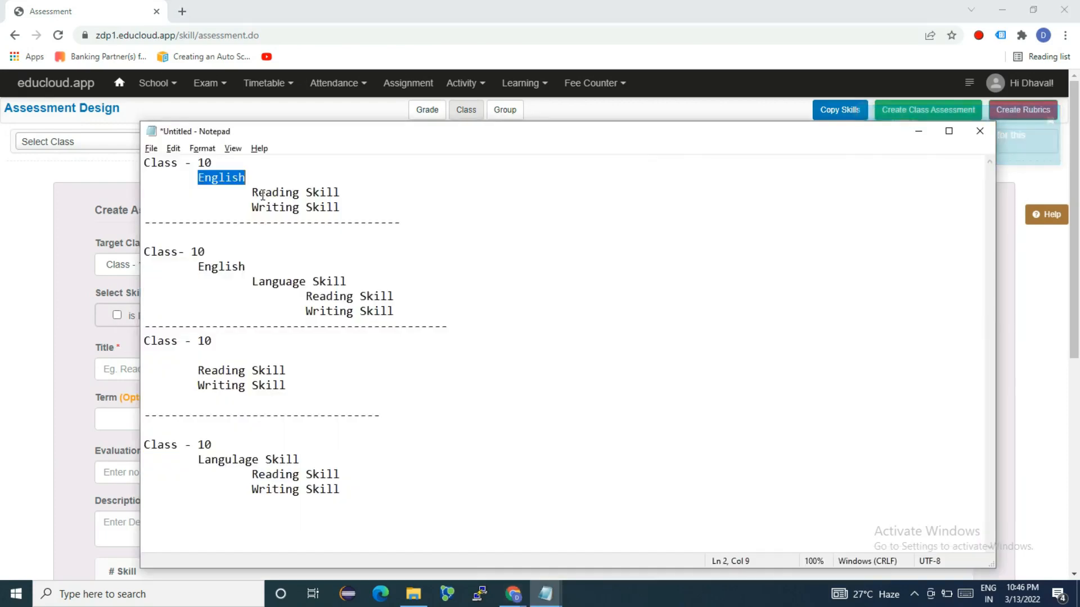
pyautogui.click(231, 180)
pyautogui.moveTo(207, 179); pyautogui.dragTo(340, 193)
pyautogui.click(278, 181)
pyautogui.click(340, 193)
pyautogui.moveTo(252, 194); pyautogui.dragTo(384, 192)
pyautogui.hotkey('ctrl', 'c')
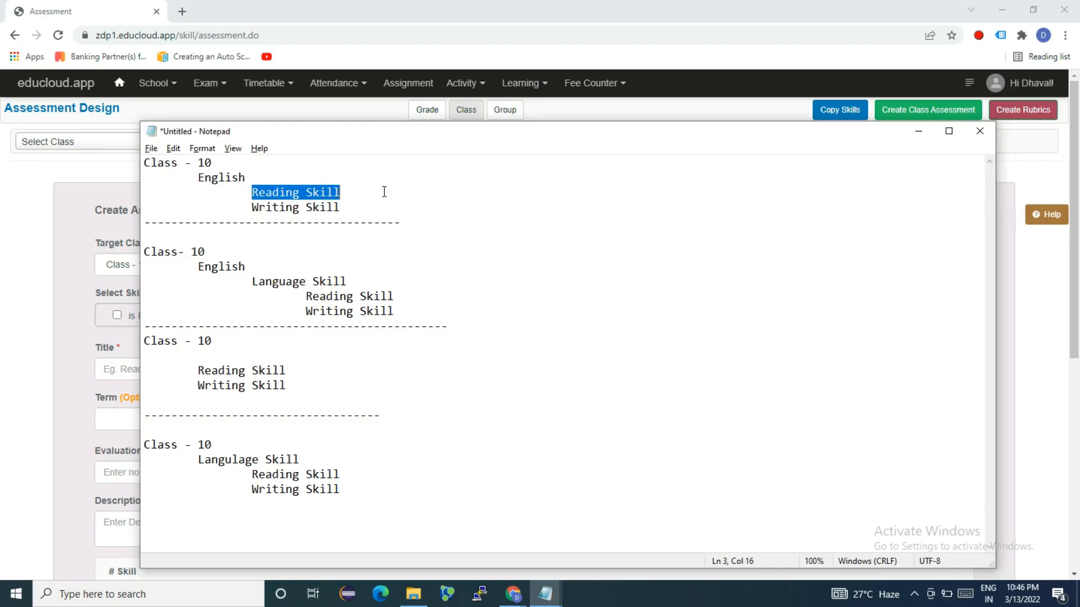
pyautogui.hotkey('alt', 'Tab')
pyautogui.click(133, 375)
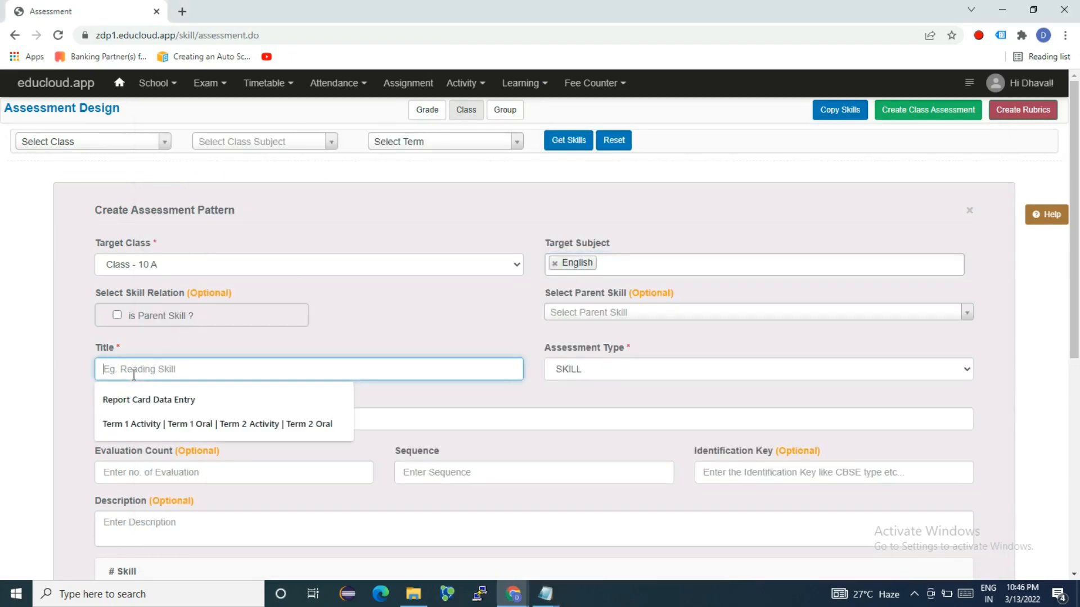
pyautogui.hotkey('ctrl', 'v')
pyautogui.write('|')
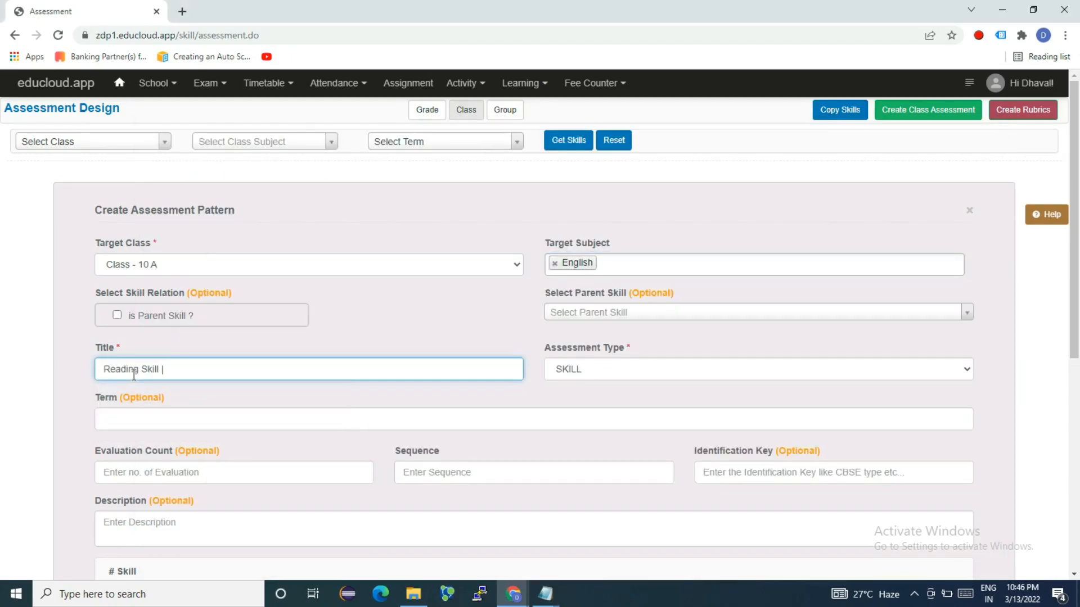
# Copy "Writing Skill" from the first Notepad outline into the title so it reads "Reading Skill | Writing Skill"
pyautogui.hotkey('alt', 'Tab')
pyautogui.moveTo(251, 206); pyautogui.dragTo(395, 207)
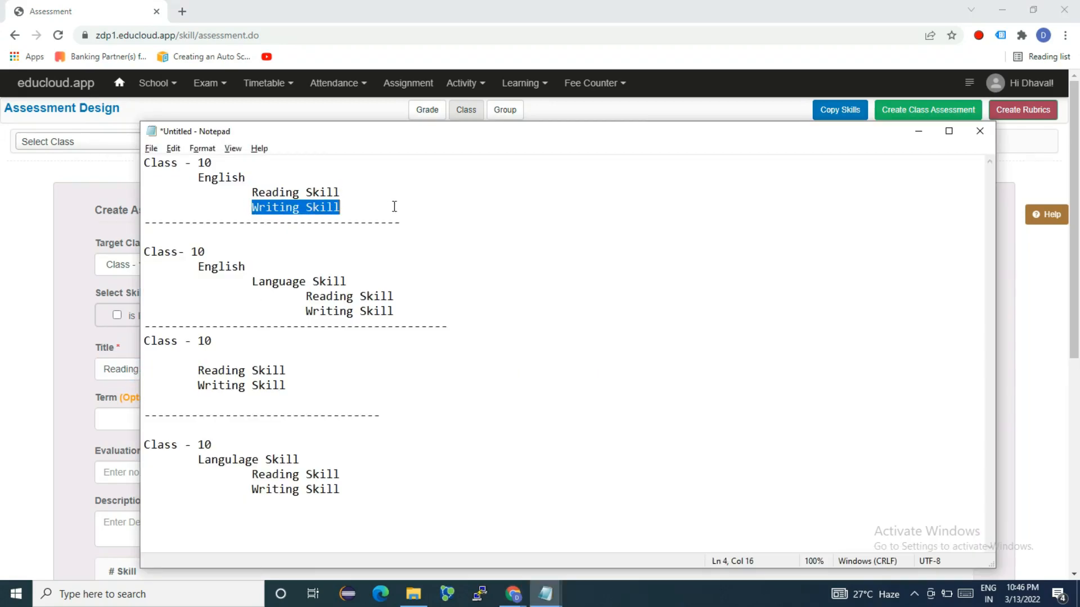
pyautogui.hotkey('ctrl', 'c')
pyautogui.hotkey('alt', 'Tab')
pyautogui.hotkey('ctrl', 'v')
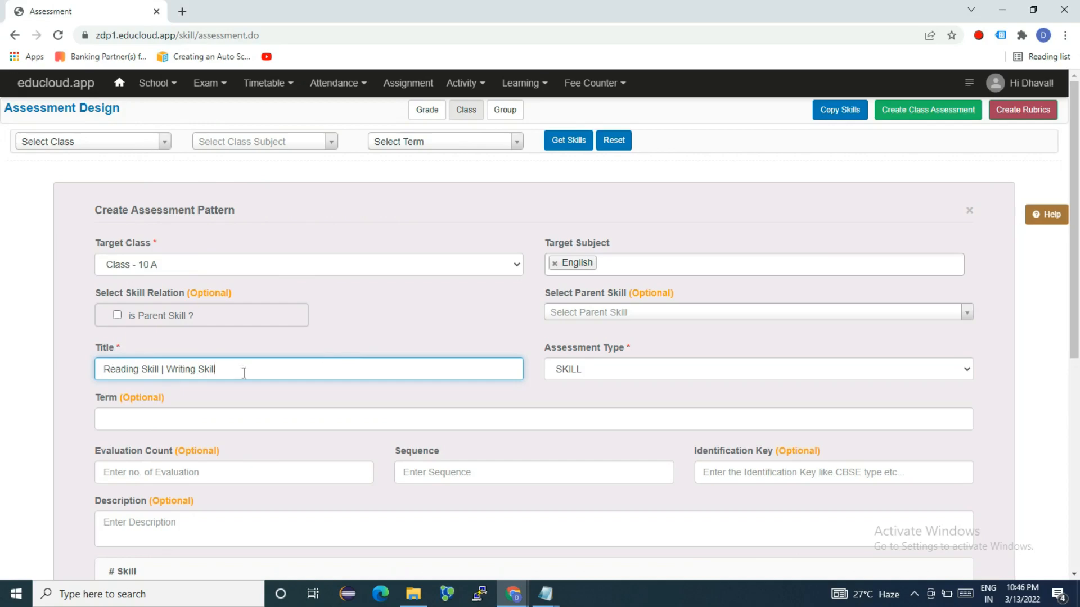
pyautogui.write('|')
pyautogui.press('BackSpace')
pyautogui.press('BackSpace')
pyautogui.moveTo(115, 368); pyautogui.dragTo(260, 374)
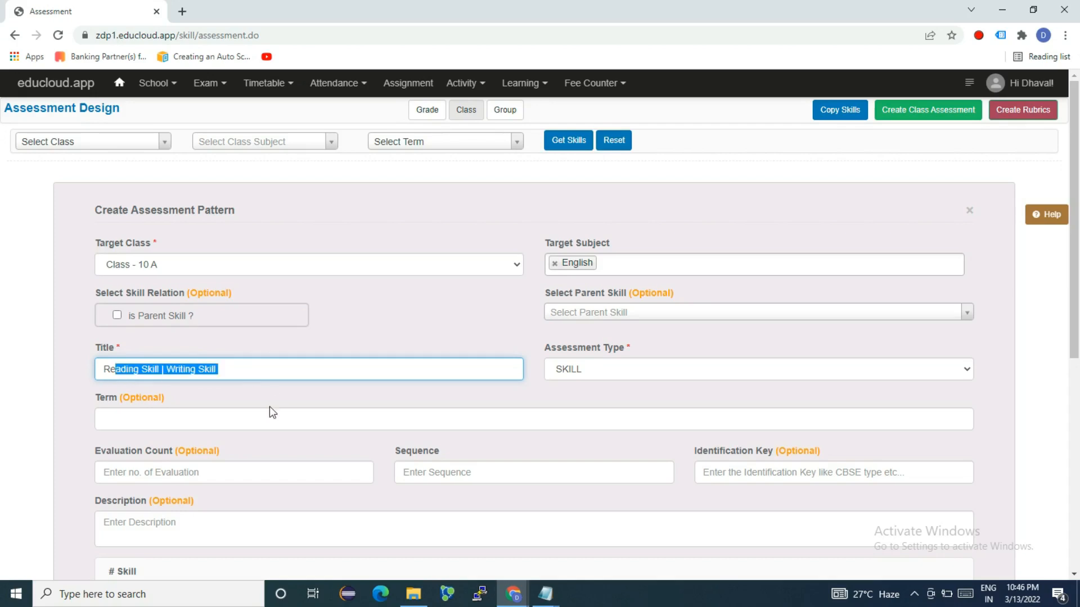
# Switch to Notepad and write the sample observations "Oberstion 1 Obr 2 ob3" beside Reading Skill in the first outline
pyautogui.scroll(-3, 251, 437)
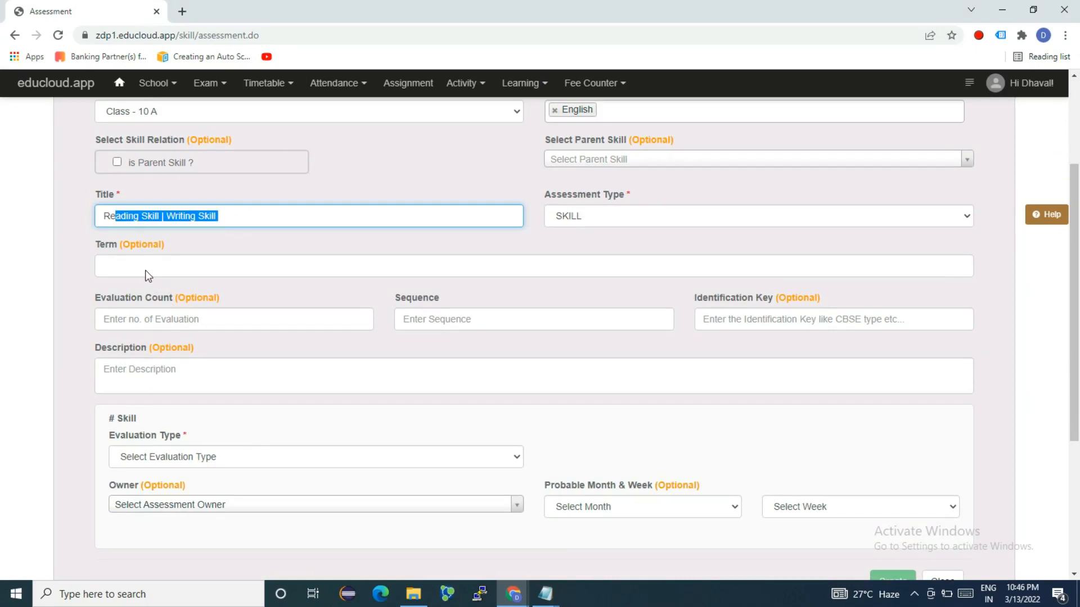
pyautogui.click(141, 267)
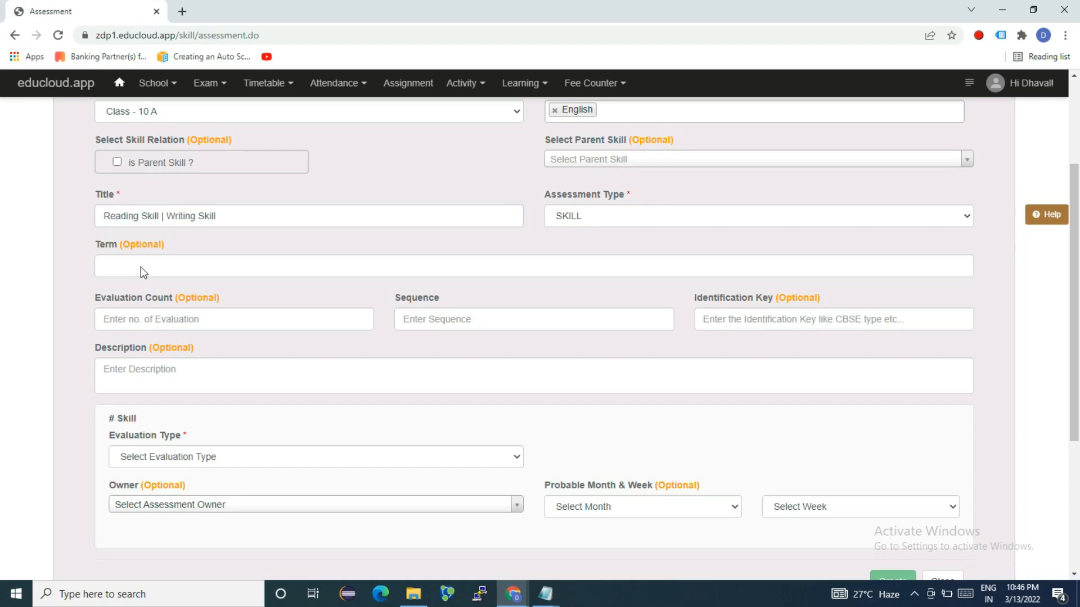
pyautogui.click(169, 320)
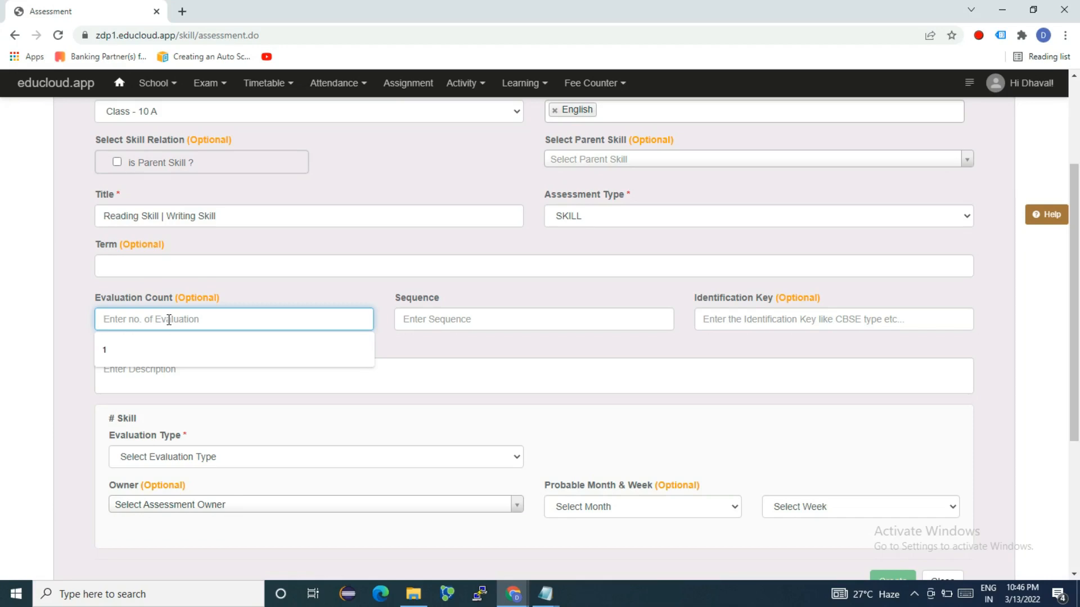
pyautogui.hotkey('alt', 'Tab')
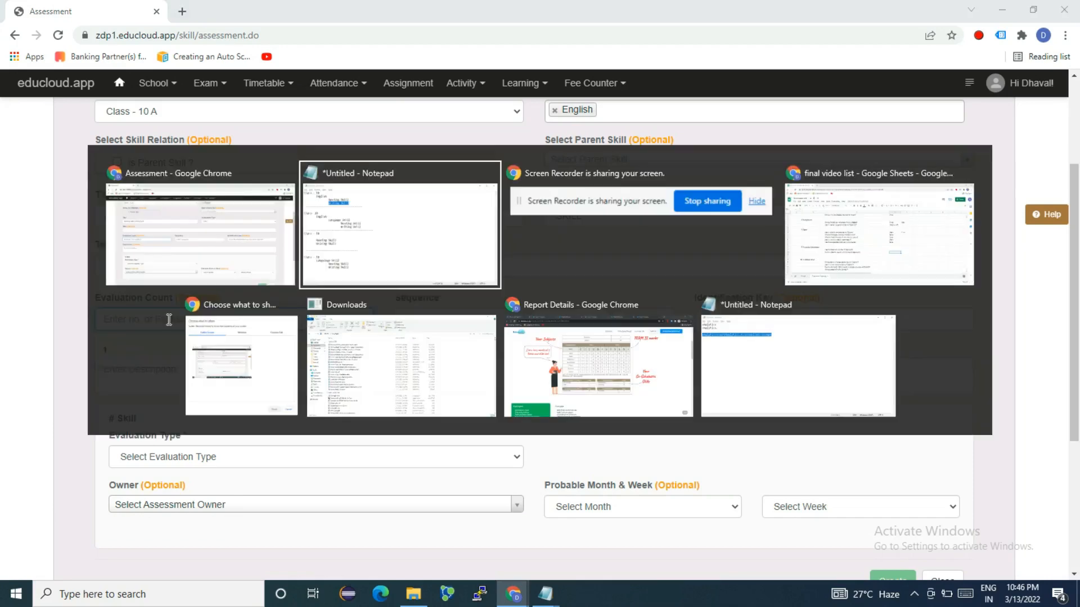
pyautogui.click(332, 191)
pyautogui.write('Over')
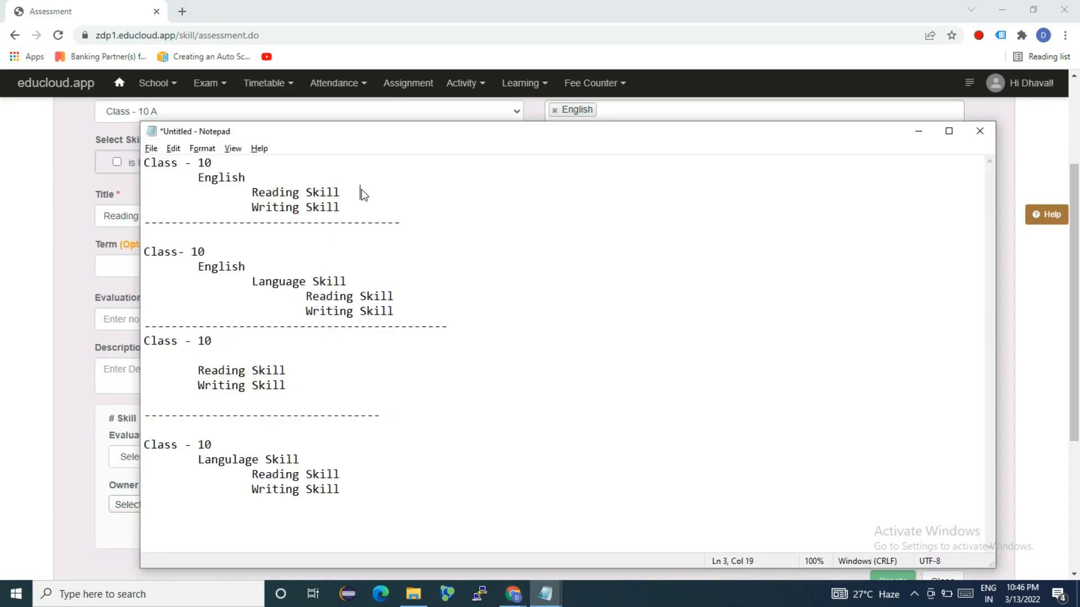
pyautogui.press('BackSpace')
pyautogui.press('BackSpace')
pyautogui.press('BackSpace')
pyautogui.press('BackSpace')
pyautogui.write('be')
pyautogui.write('rstion 1 ')
pyautogui.write('Obs')
pyautogui.press('BackSpace')
pyautogui.press('BackSpace')
pyautogui.write('br 2 ob')
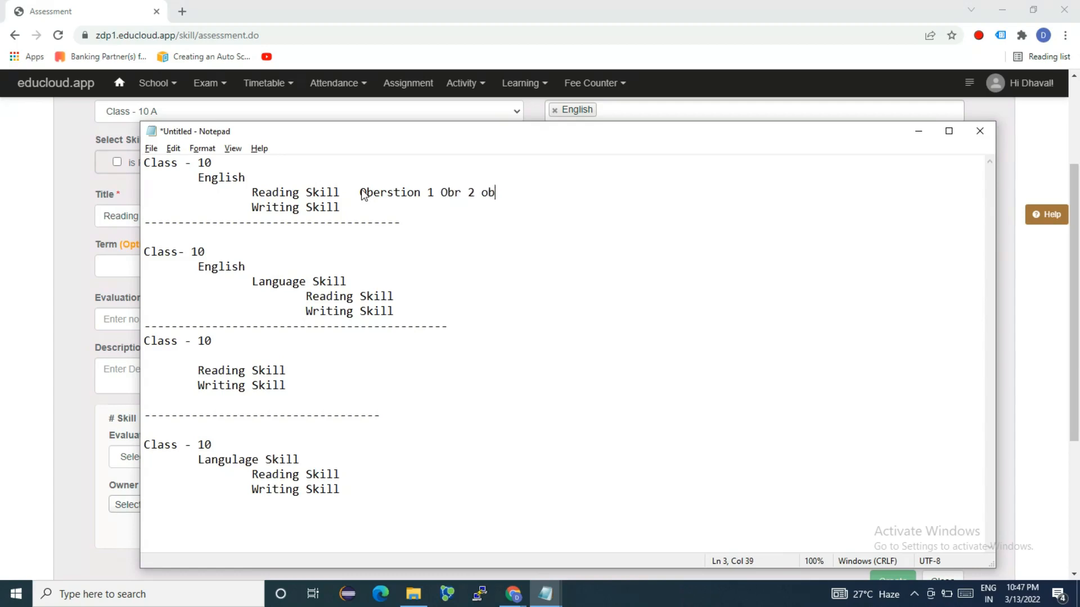
pyautogui.write('3')
# Delete the sample observations written beside Reading Skill in the first outline
pyautogui.hotkey('shift', 'Left')
pyautogui.hotkey('shift', 'Left')
pyautogui.hotkey('shift', 'Left')
pyautogui.hotkey('alt', 'shift')
pyautogui.press('Left')
pyautogui.press('Left')
pyautogui.press('Left')
pyautogui.press('Left')
pyautogui.press('Left')
pyautogui.press('Left')
pyautogui.press('Left')
pyautogui.press('Left')
pyautogui.press('Left')
pyautogui.press('Left')
pyautogui.press('Left')
pyautogui.press('Left')
pyautogui.press('Left')
pyautogui.press('Left')
pyautogui.press('Left')
pyautogui.hotkey('ctrl', 'shift', 'Right')
pyautogui.hotkey('ctrl', 'shift', 'Right')
pyautogui.hotkey('ctrl', 'shift', 'Right')
pyautogui.hotkey('ctrl', 'shift', 'Right')
pyautogui.hotkey('ctrl', 'shift', 'Right')
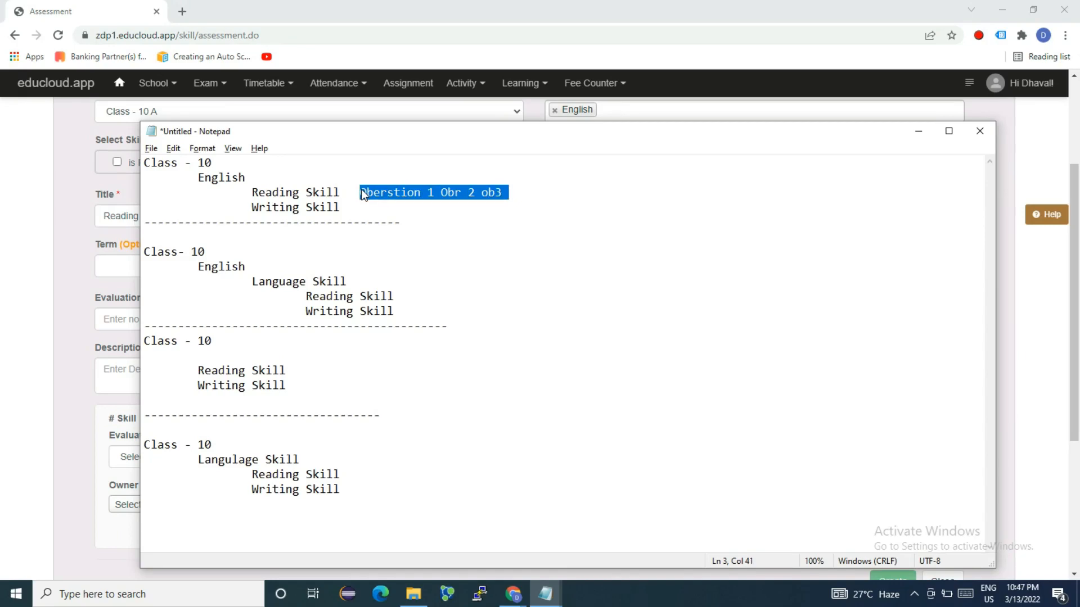
pyautogui.press('Delete')
# Return to the browser form and set the evaluation count to 2 and the evaluation type to RADIO
pyautogui.hotkey('alt', 'Tab')
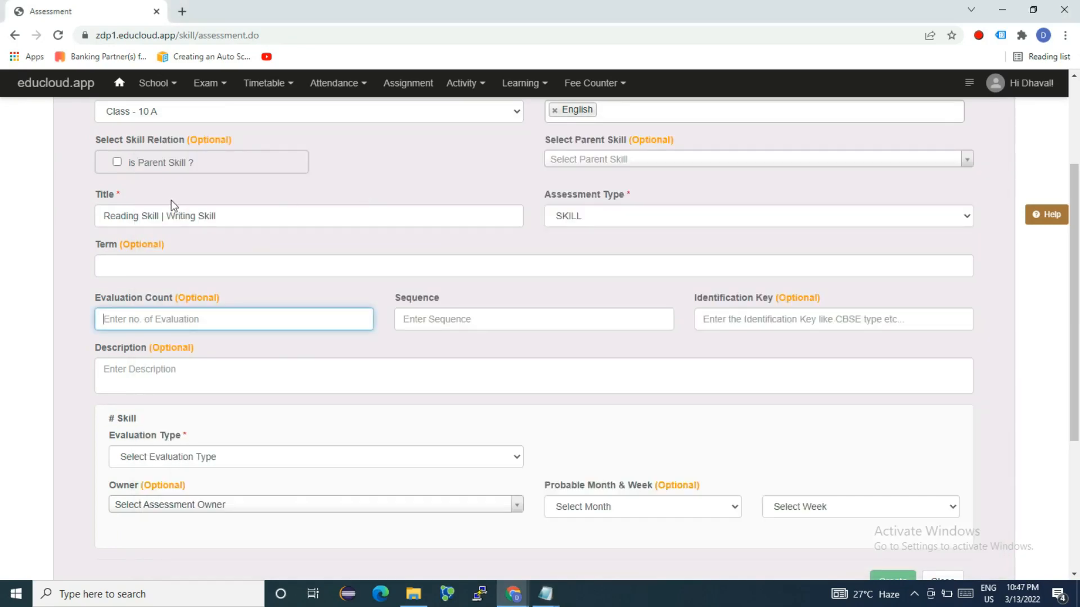
pyautogui.click(131, 323)
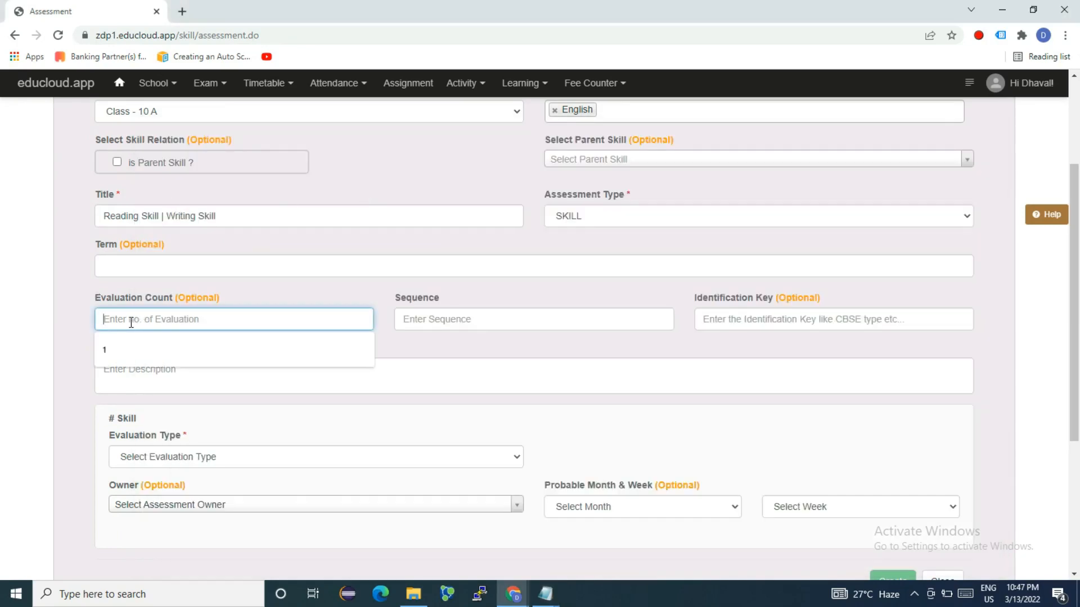
pyautogui.write('2')
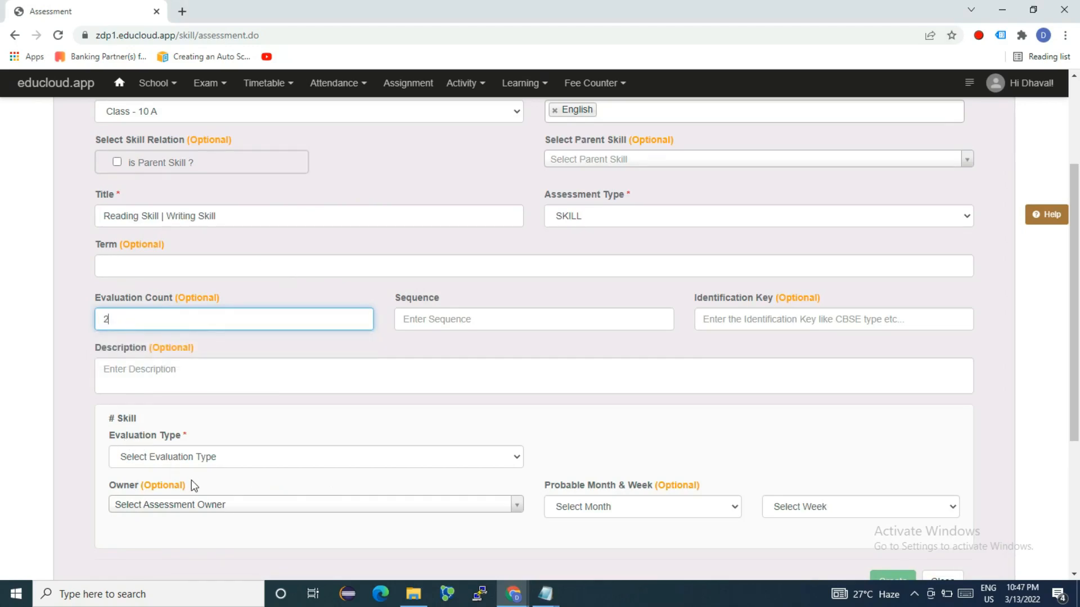
pyautogui.scroll(-1, 191, 482)
pyautogui.scroll(-2, 192, 480)
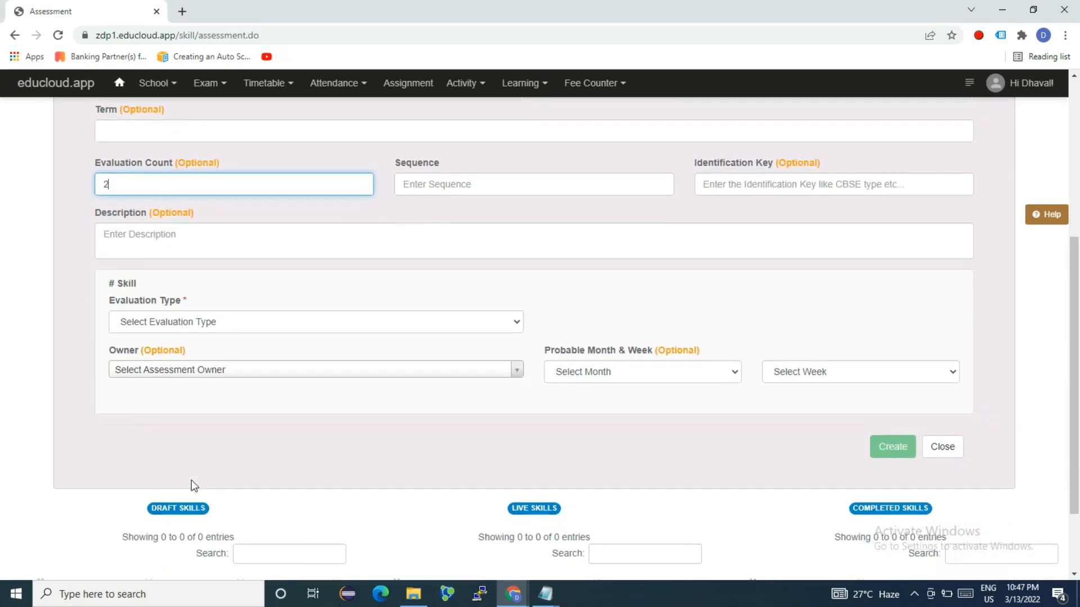
pyautogui.click(240, 325)
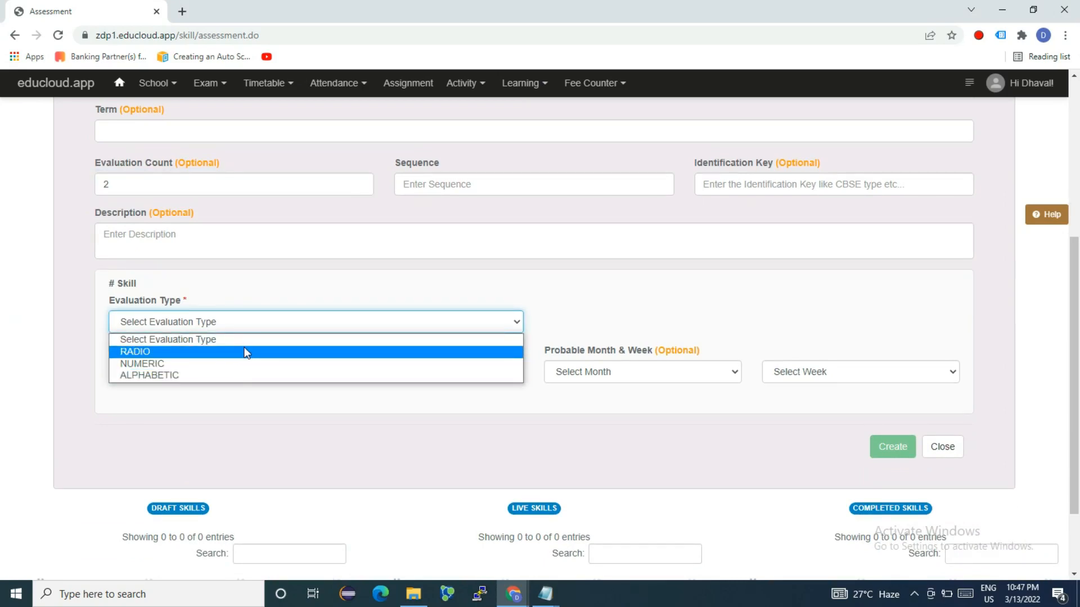
pyautogui.click(245, 352)
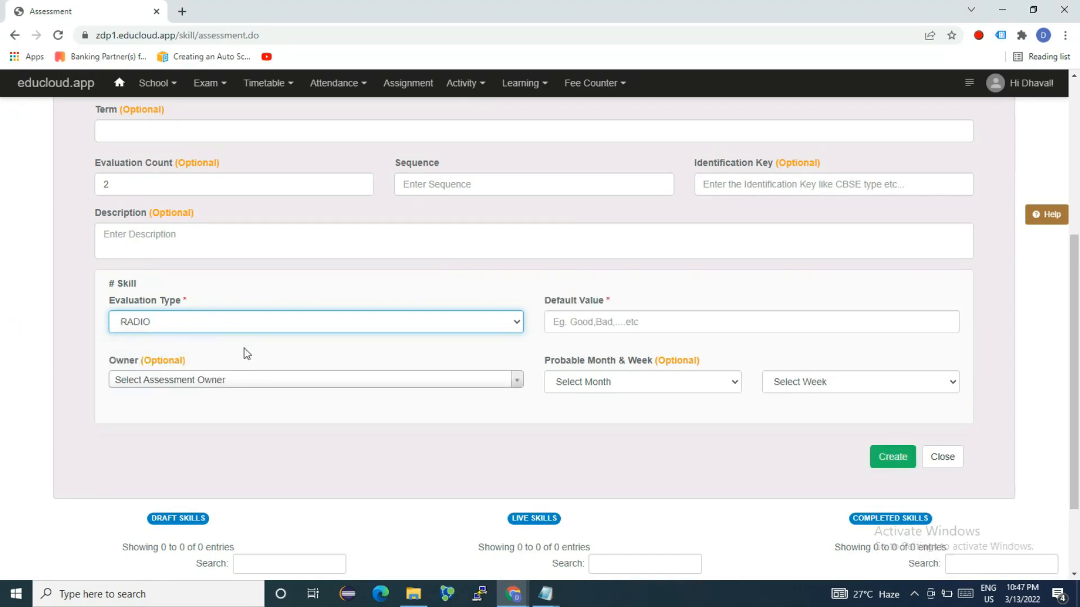
# Enter "Good | Nee Improvement |" as the skill's default value, correcting the spelling of Improvement
pyautogui.click(579, 321)
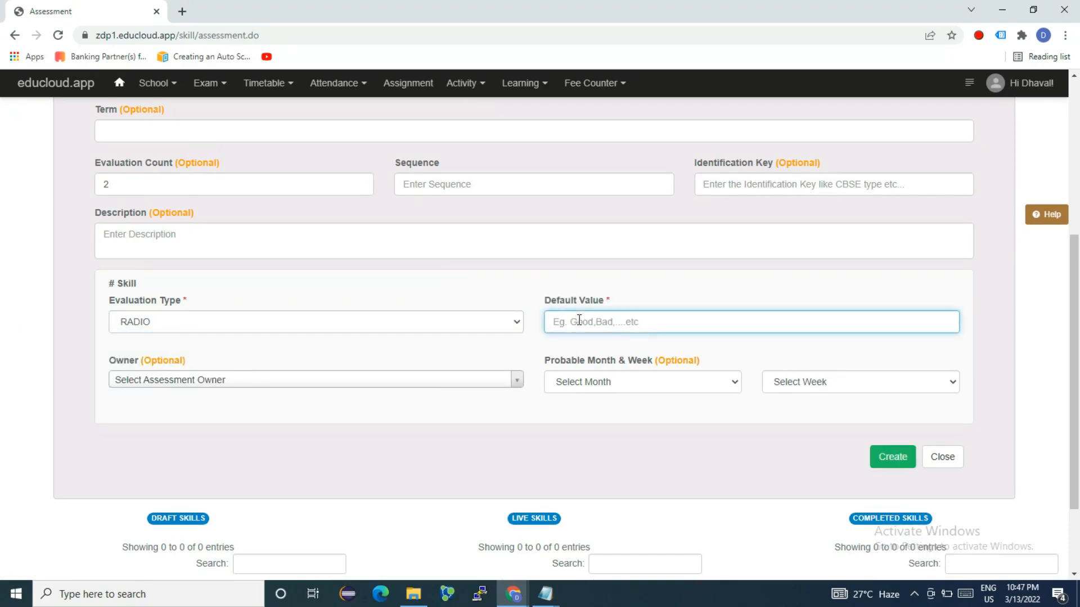
pyautogui.write('G')
pyautogui.write('ood,')
pyautogui.write(' Nee Improv')
pyautogui.write('ment')
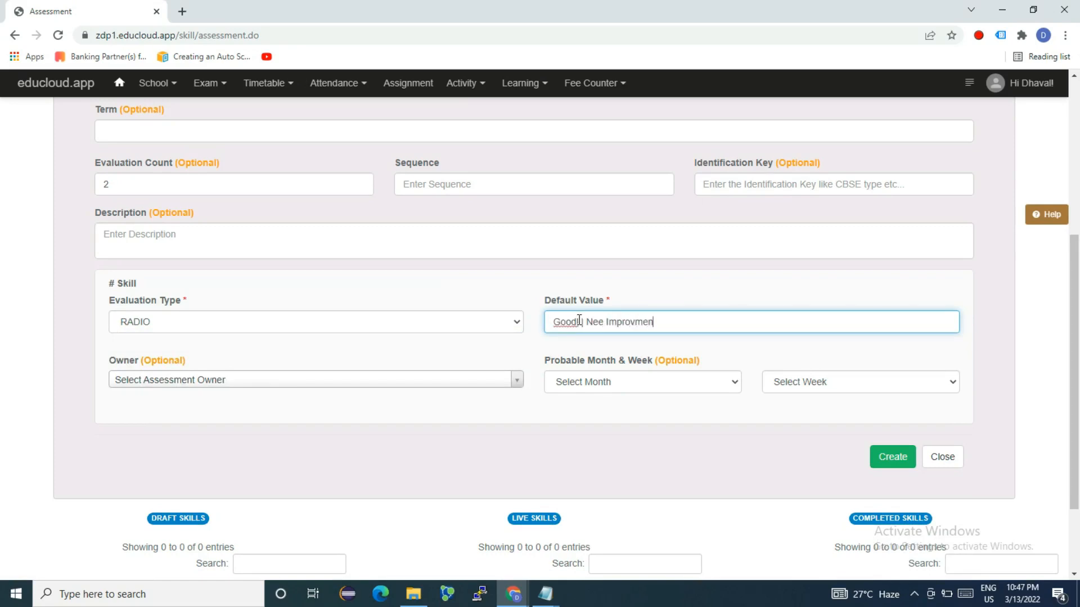
pyautogui.rightClick(622, 323)
pyautogui.click(675, 331)
pyautogui.write('|')
pyautogui.click(580, 323)
pyautogui.press('BackSpace')
# Insert "Excellent |" at the start of the default value, correcting its spelling
pyautogui.press('Home')
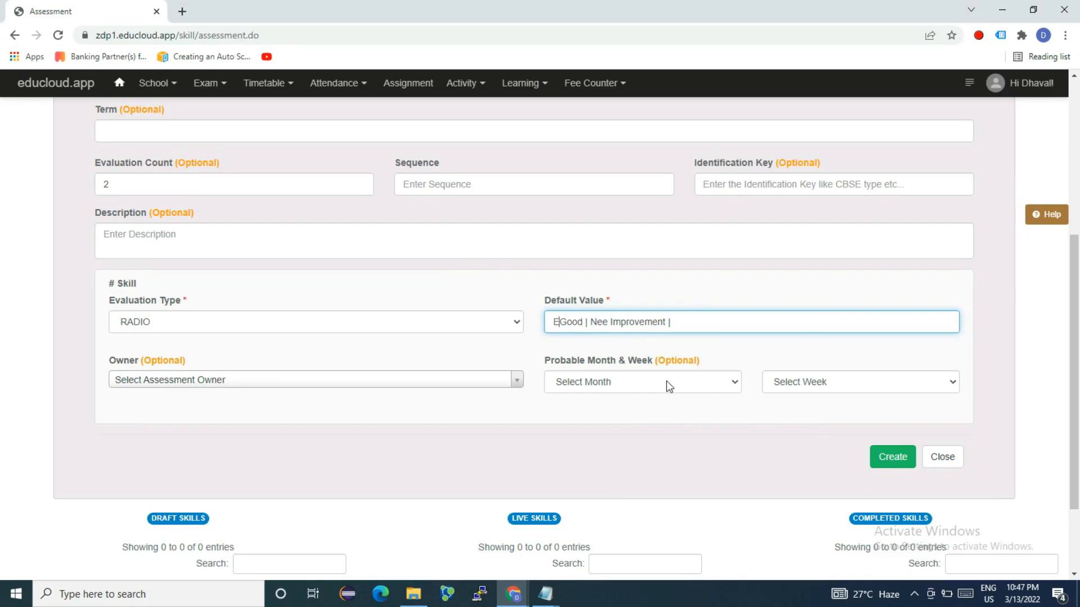
pyautogui.write('Exceelent ')
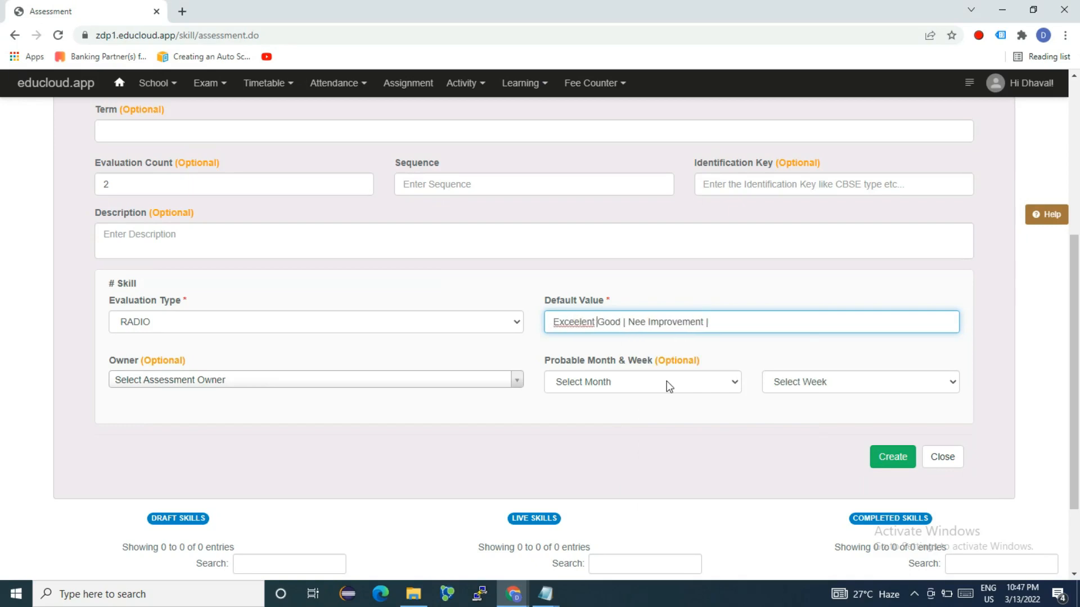
pyautogui.write('|')
pyautogui.rightClick(574, 322)
pyautogui.click(591, 327)
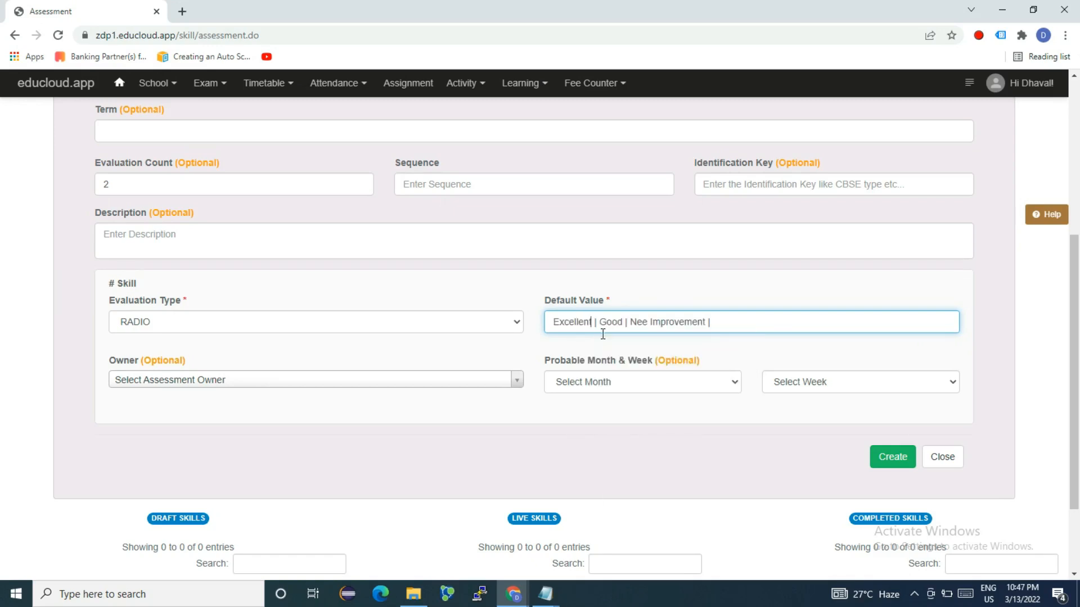
# Replace the separators in the default value with commas so it reads "Excellent , Good , Nee Improvement"
pyautogui.click(729, 322)
pyautogui.press('BackSpace')
pyautogui.write(',')
pyautogui.press('BackSpace')
pyautogui.write(',')
pyautogui.moveTo(718, 316); pyautogui.dragTo(522, 331)
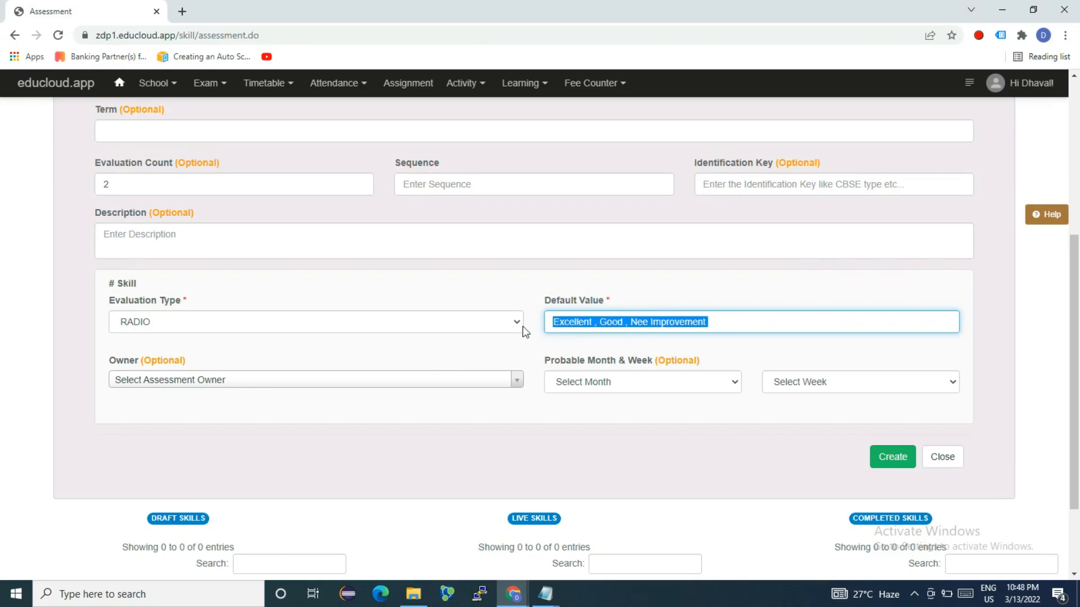
# Review the evaluation type options, keep RADIO, then create the assessment and dismiss the confirmation
pyautogui.click(478, 330)
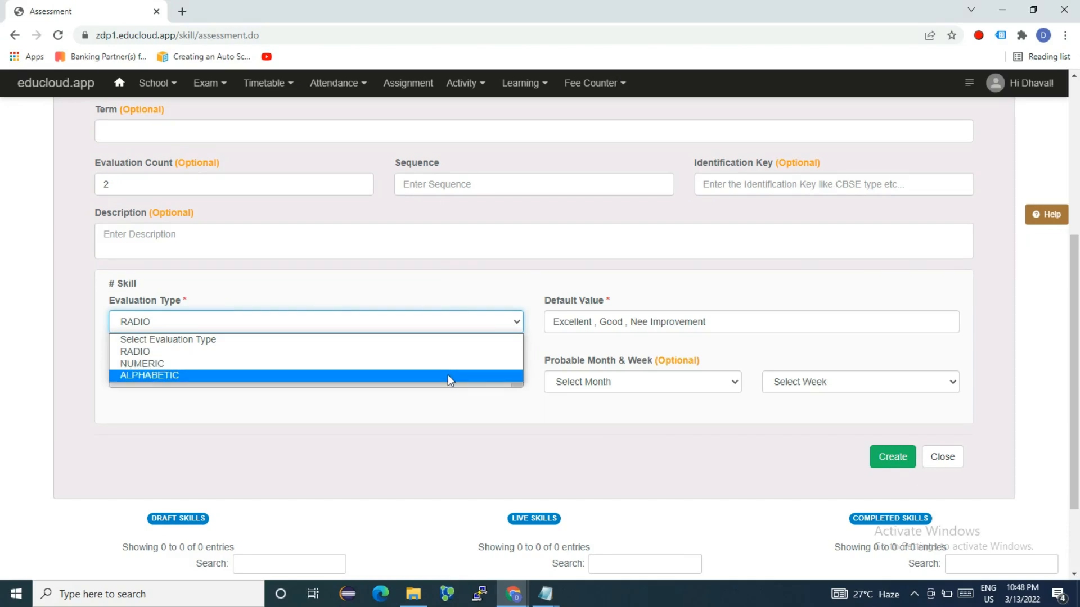
pyautogui.click(397, 351)
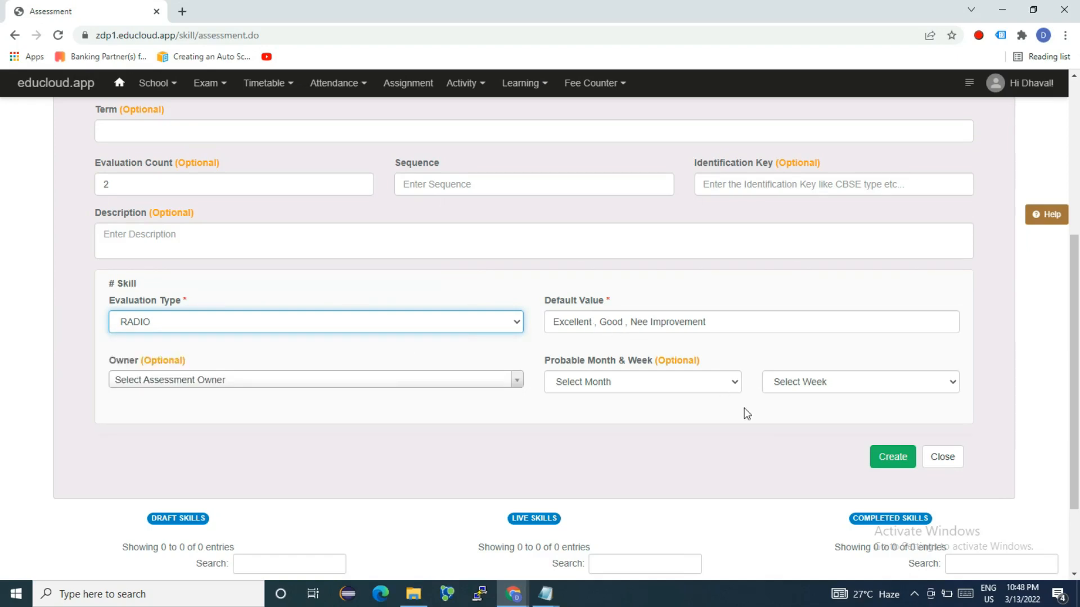
pyautogui.click(891, 454)
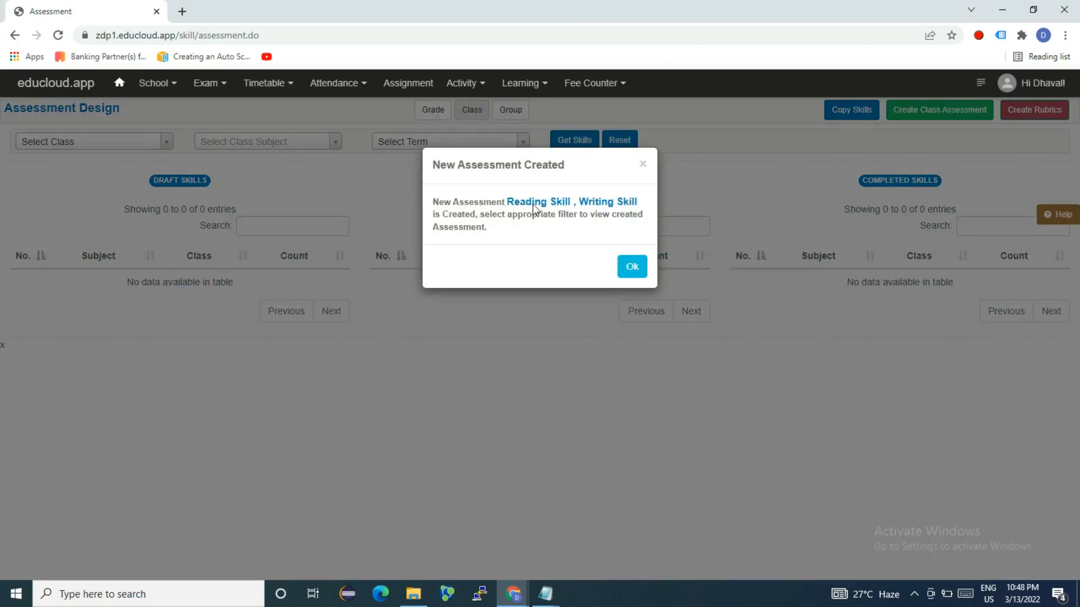
pyautogui.click(633, 270)
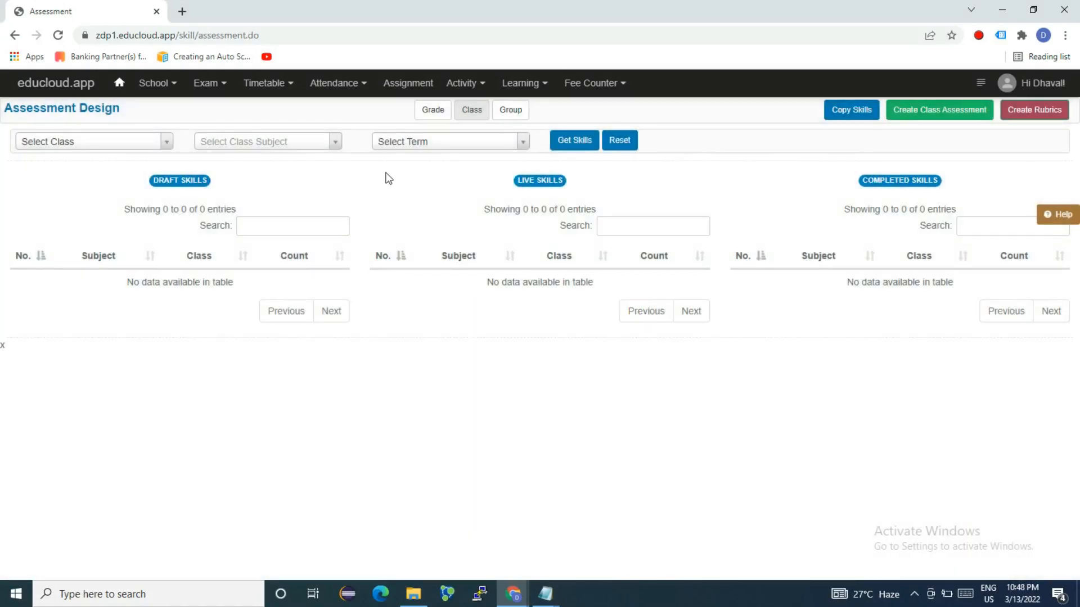
# Filter the assessment list by English ( Class - 10 A ) and get its skills
pyautogui.click(253, 143)
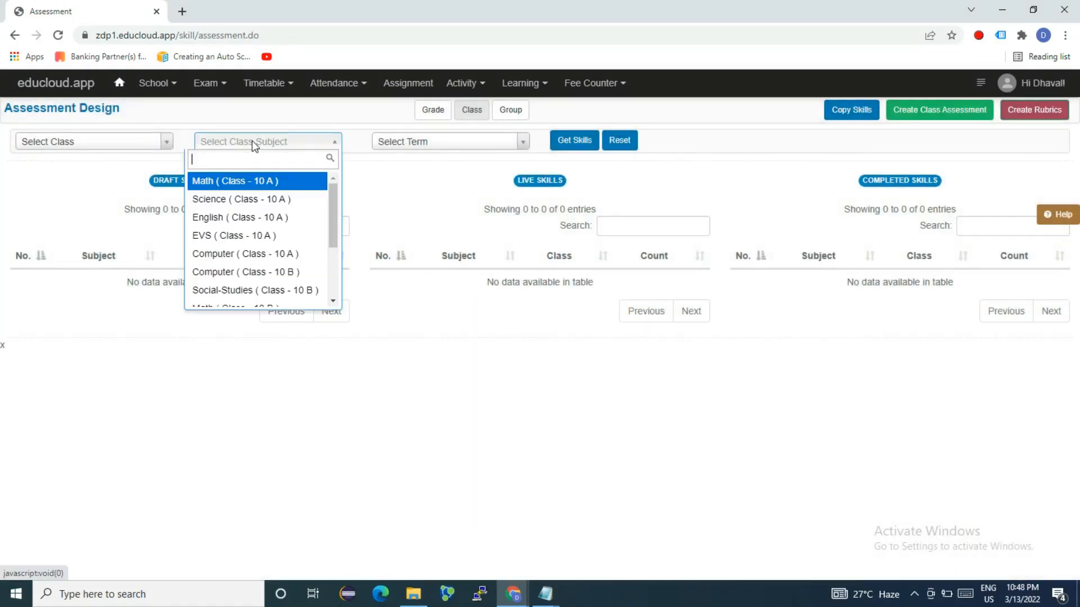
pyautogui.click(244, 217)
pyautogui.click(571, 147)
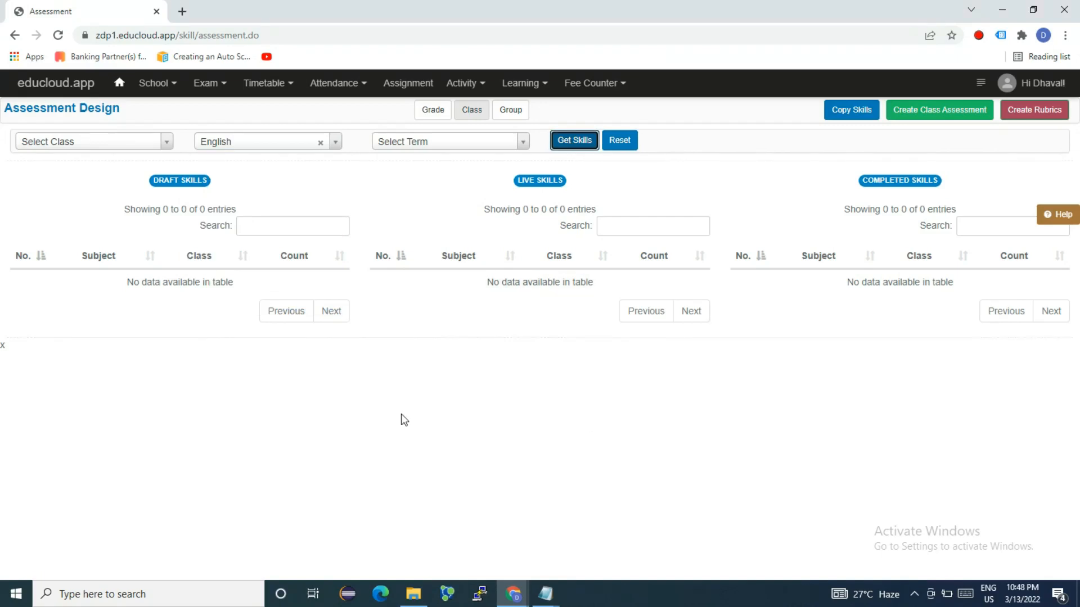
# Reload the Assessment Design page, filter by English ( Class - 10 A ) and get its skills
pyautogui.click(294, 35)
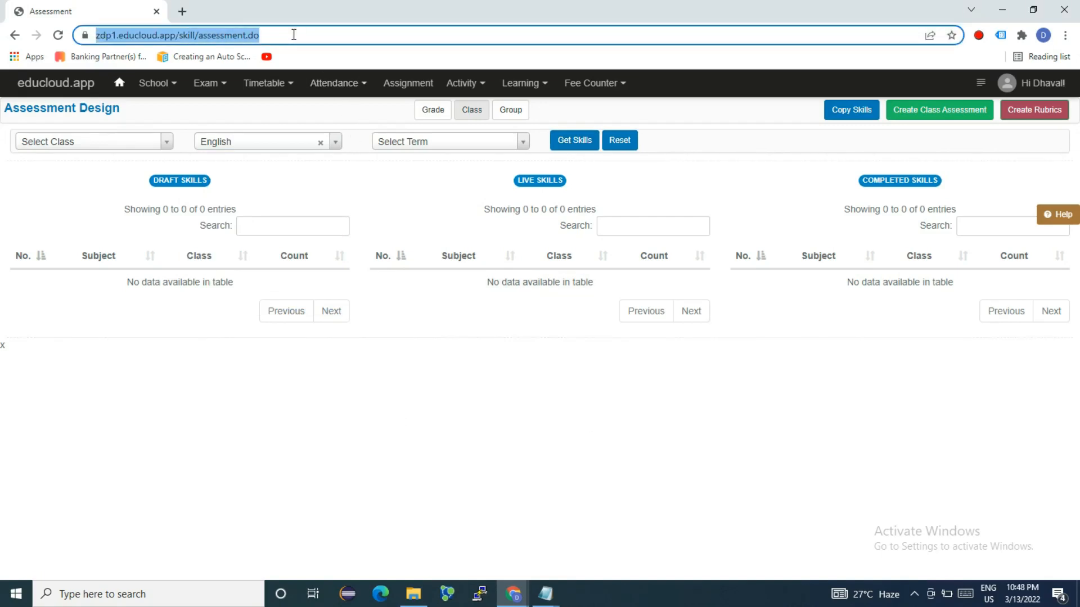
pyautogui.press('Return')
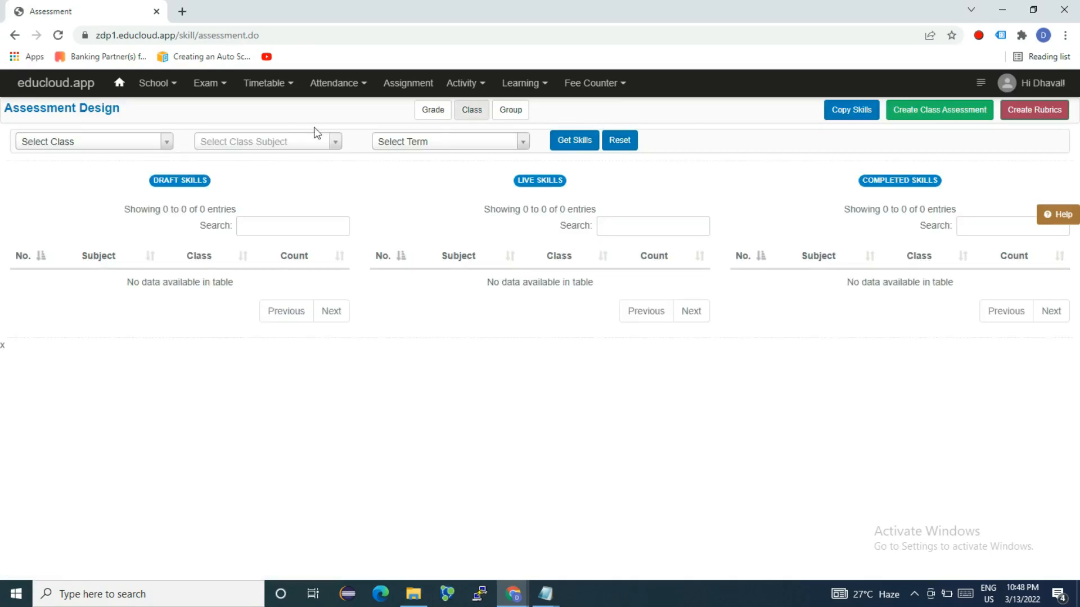
pyautogui.click(285, 141)
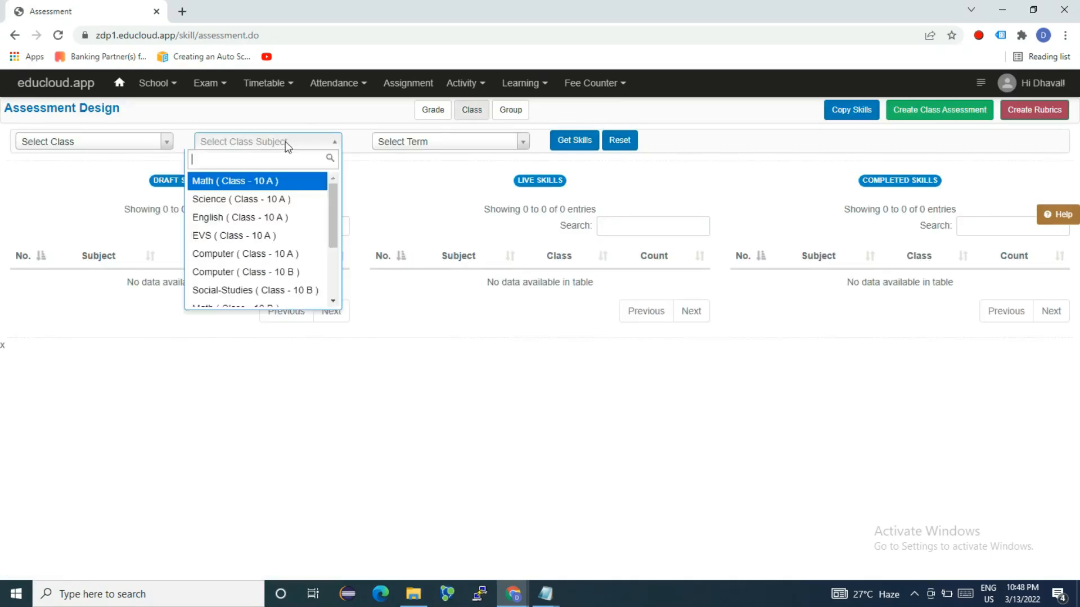
pyautogui.click(254, 217)
pyautogui.click(574, 148)
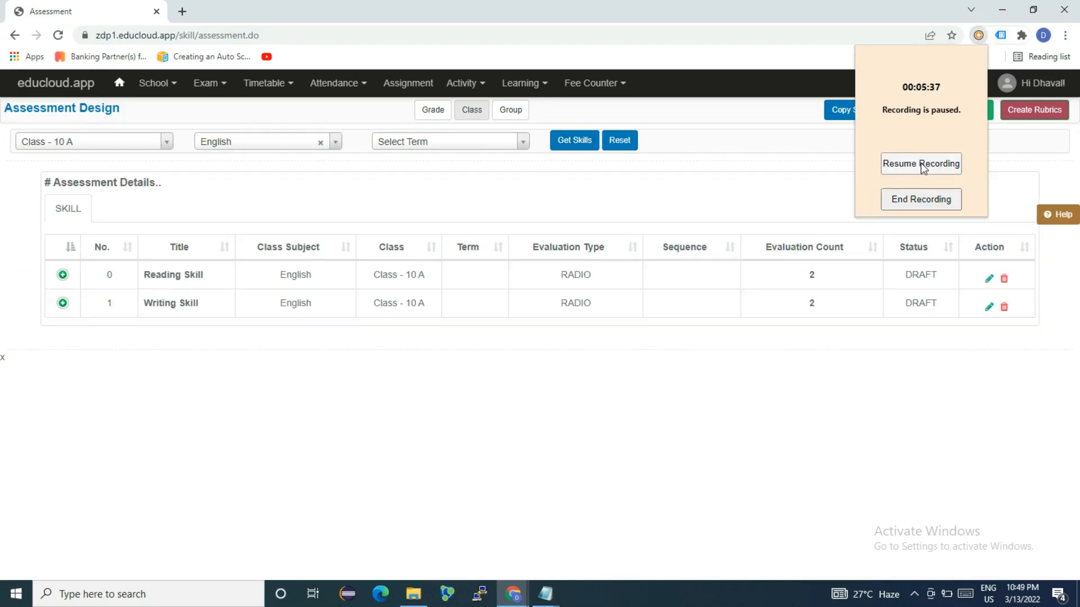
pyautogui.click(920, 163)
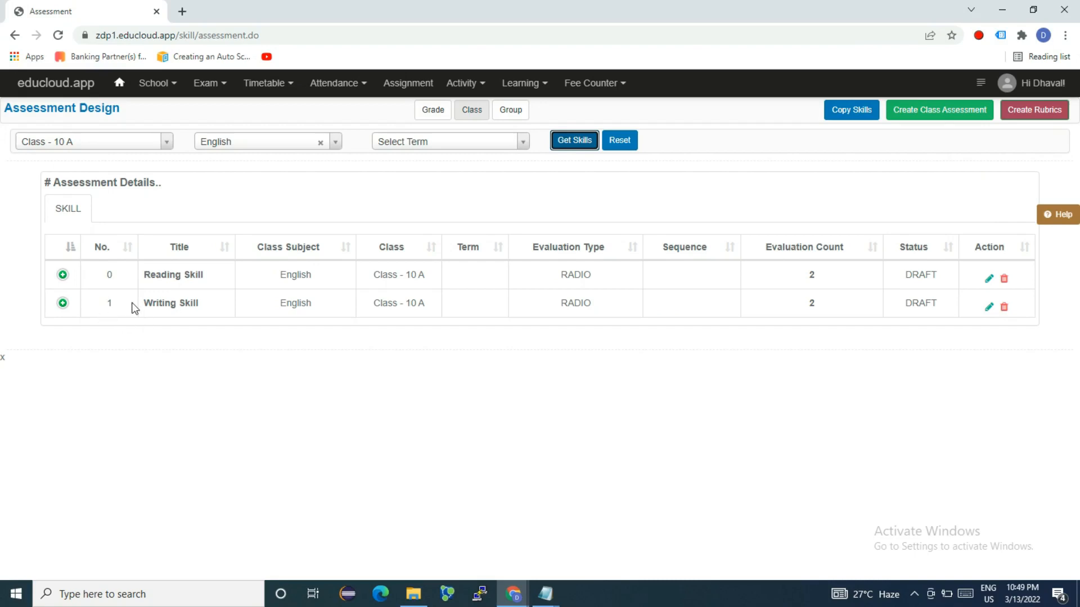
# Switch to the Notepad notes and review the second Class- 10 structure, with Language Skill as parent of Reading Skill and Writing Skill
pyautogui.hotkey('alt', 'Tab')
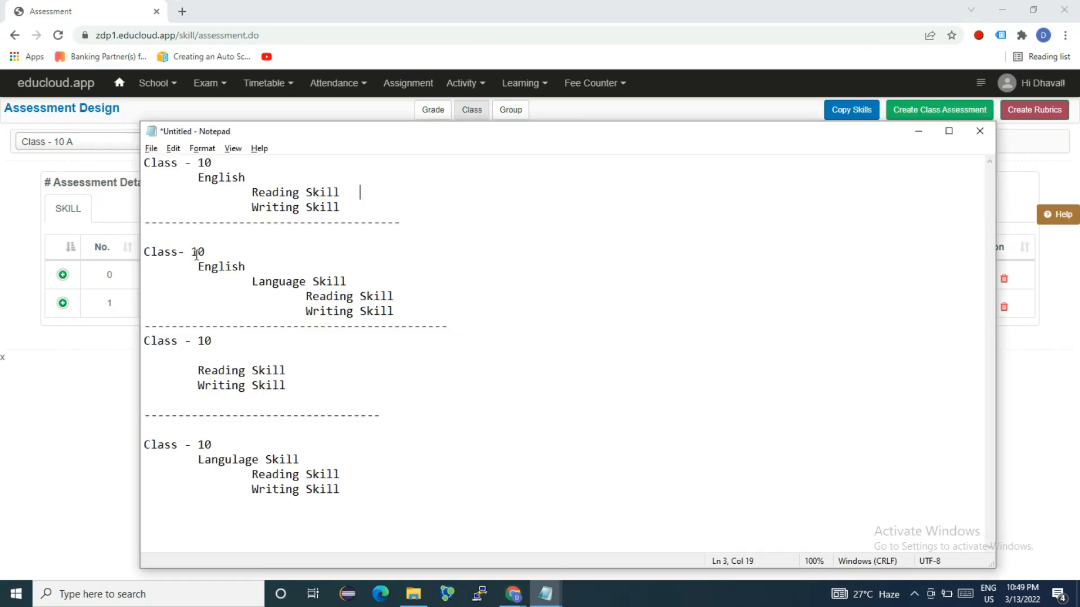
pyautogui.moveTo(146, 252); pyautogui.dragTo(449, 307)
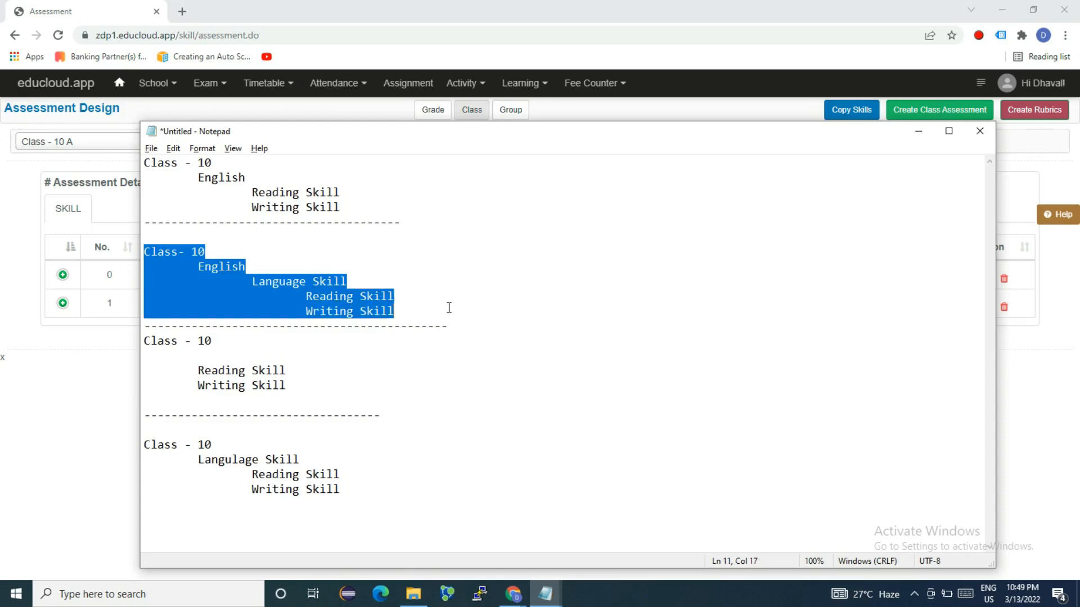
pyautogui.click(449, 308)
pyautogui.moveTo(253, 281); pyautogui.dragTo(398, 291)
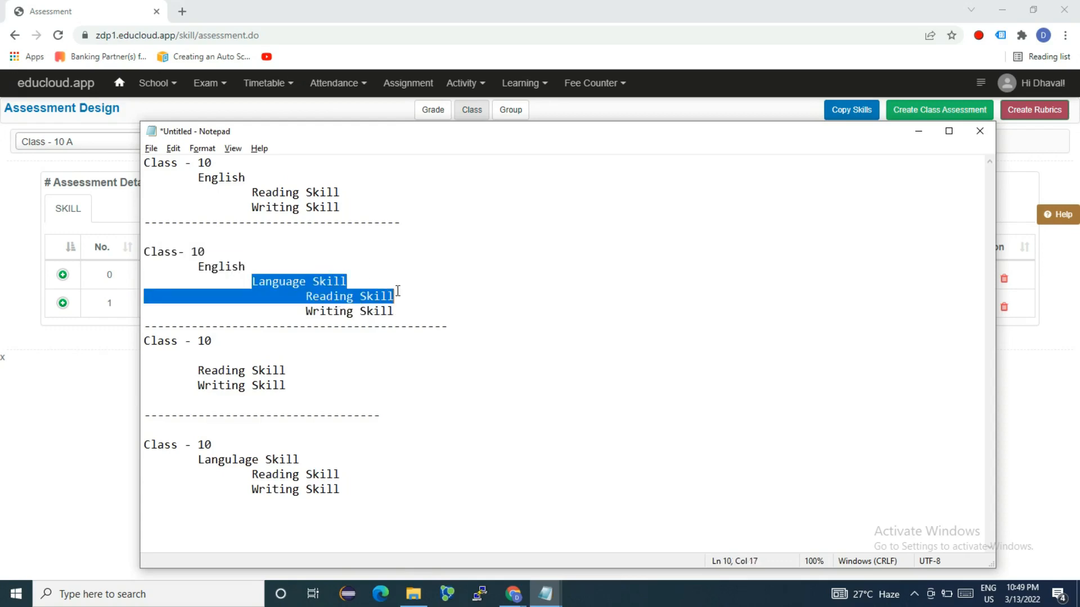
pyautogui.click(397, 290)
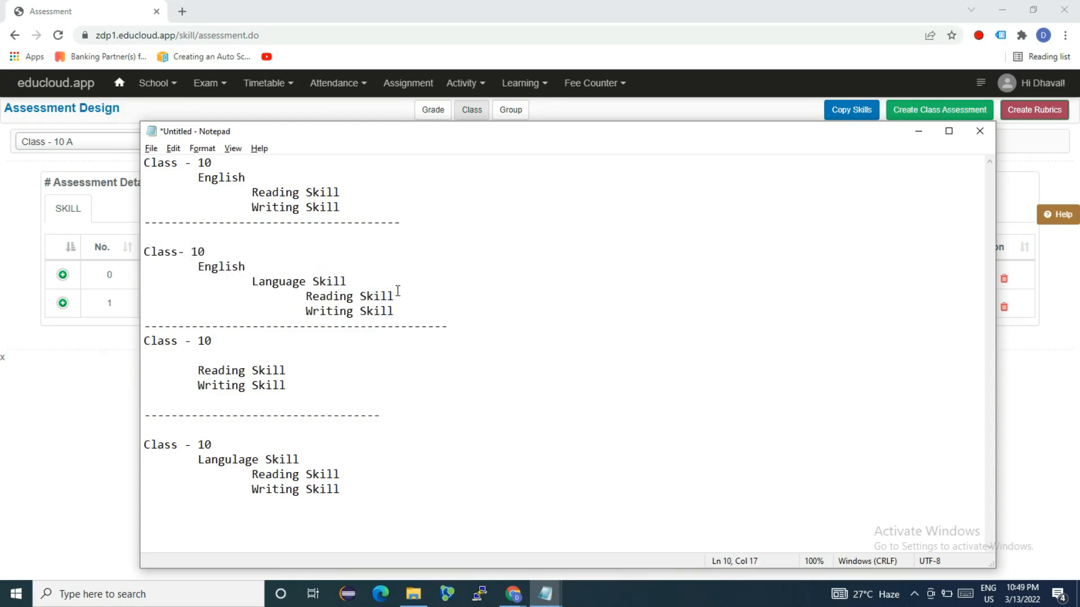
# Back in educloud.app, start a class assessment for Class - 10 A with subject English and mark it as a parent skill
pyautogui.hotkey('alt', 'Tab')
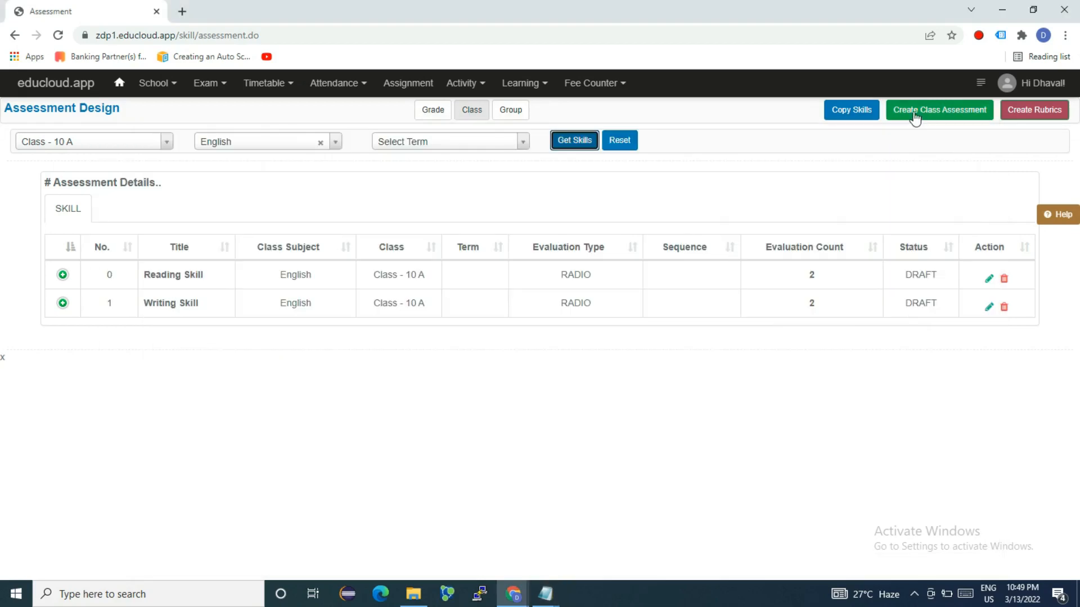
pyautogui.click(915, 116)
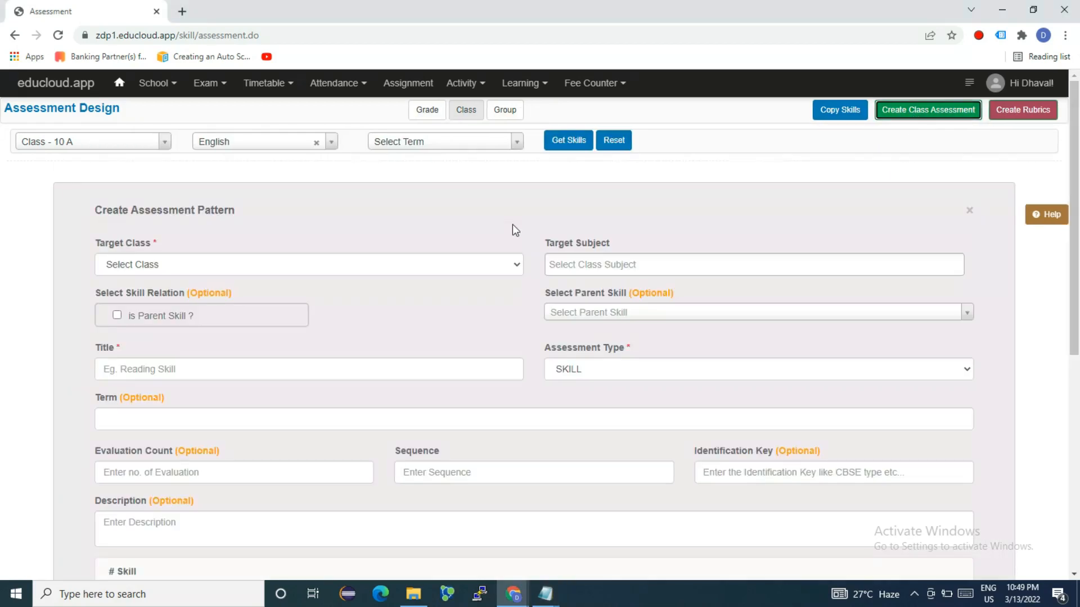
pyautogui.click(292, 266)
pyautogui.click(275, 295)
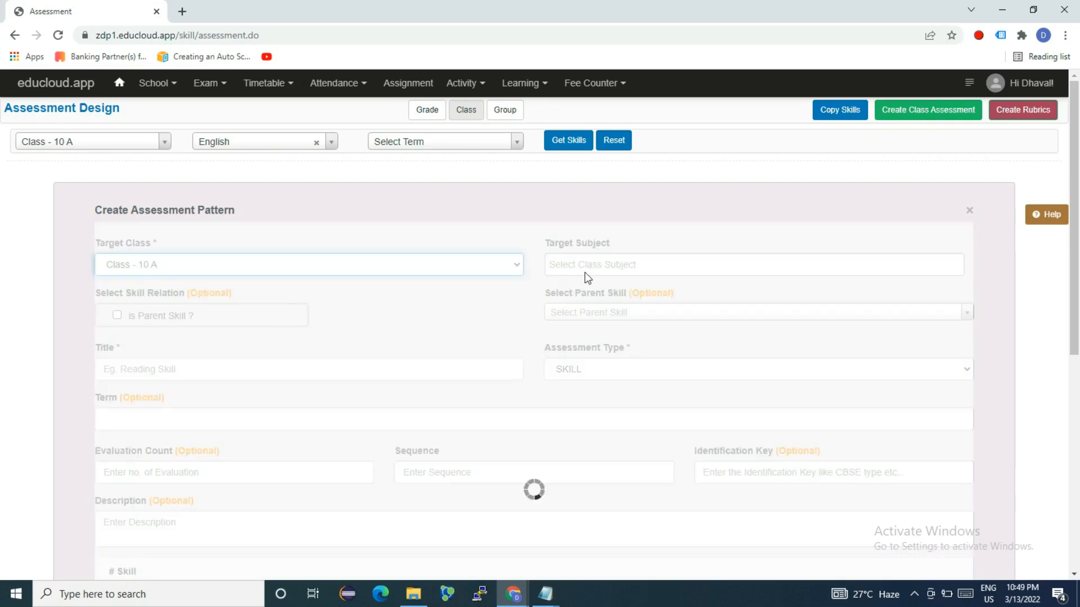
pyautogui.click(589, 264)
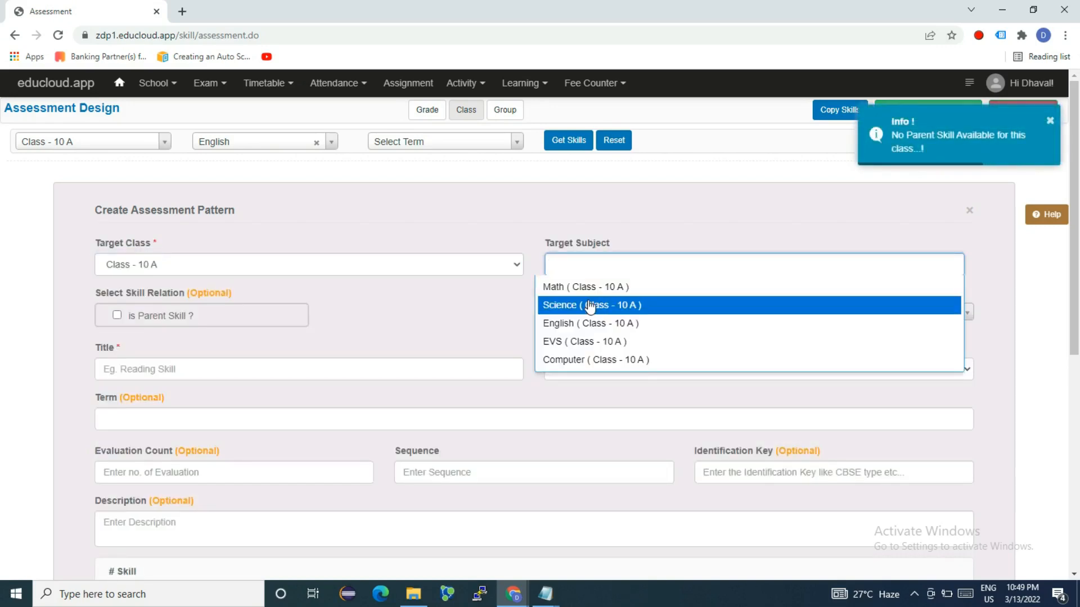
pyautogui.click(590, 322)
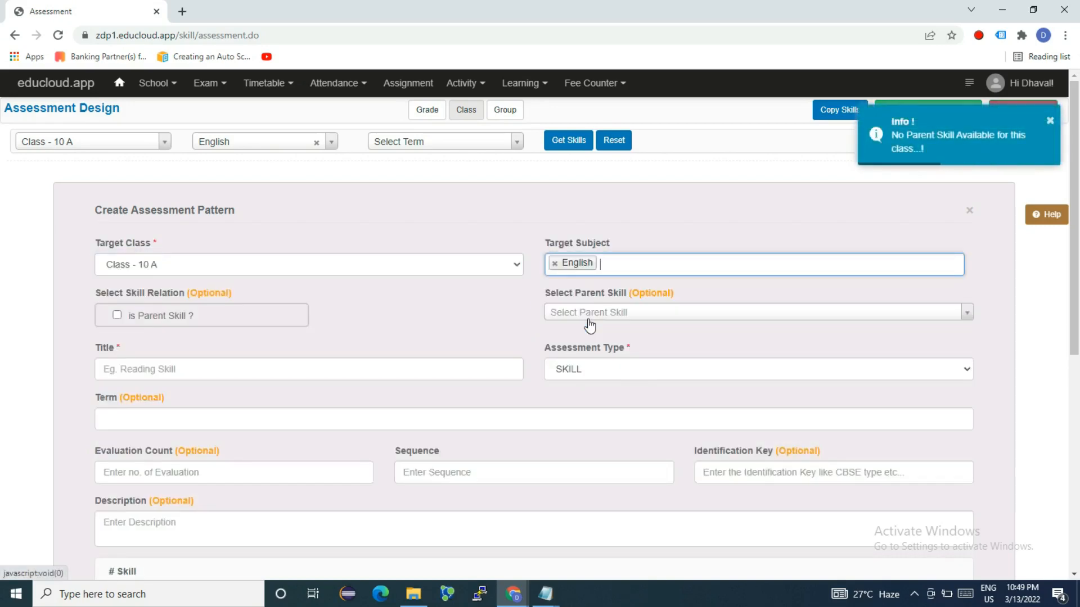
pyautogui.click(117, 315)
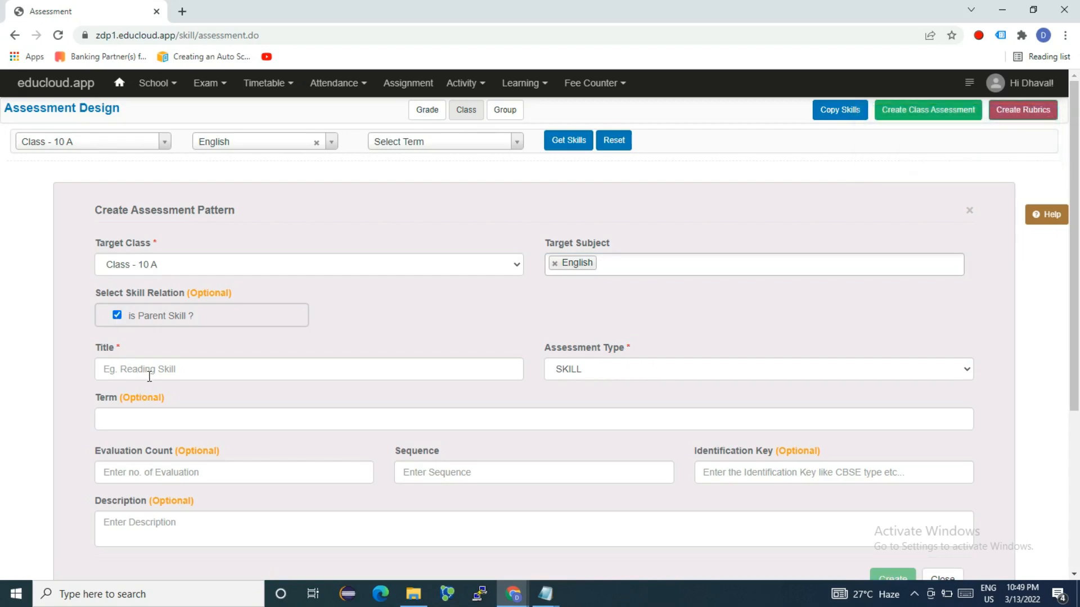
# Copy "Language Skill" from the Notepad notes into the new assessment's title
pyautogui.hotkey('alt', 'Tab')
pyautogui.moveTo(252, 284); pyautogui.dragTo(379, 278)
pyautogui.hotkey('ctrl', 'c')
pyautogui.hotkey('alt', 'Tab')
pyautogui.click(255, 363)
pyautogui.hotkey('ctrl', 'v')
pyautogui.click(291, 354)
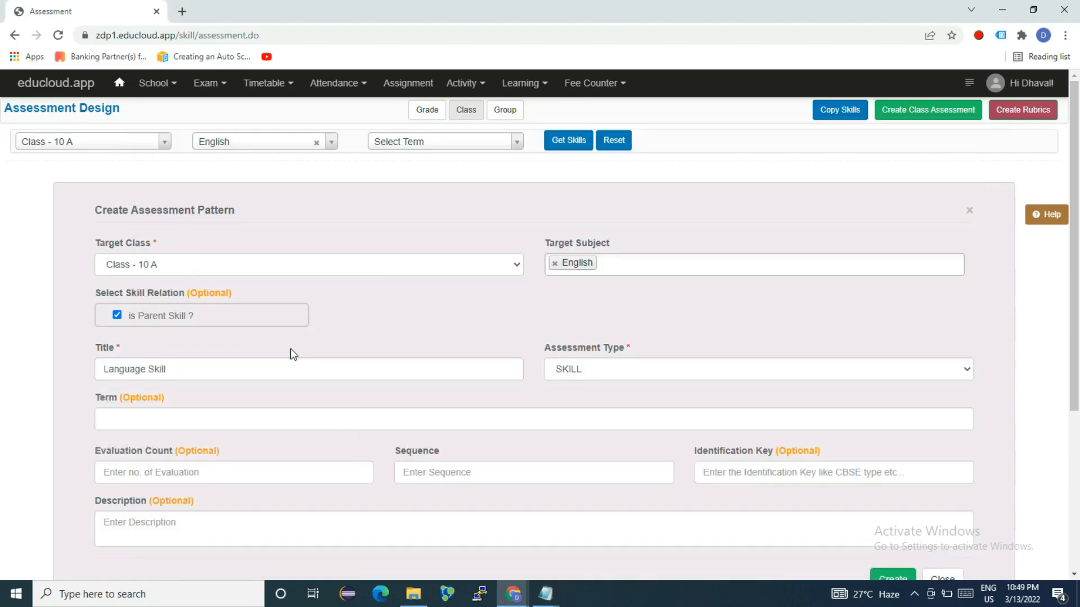
# Set the evaluation count to 2, create the Language Skill assessment and dismiss the confirmation
pyautogui.scroll(-4, 309, 414)
pyautogui.scroll(2, 311, 417)
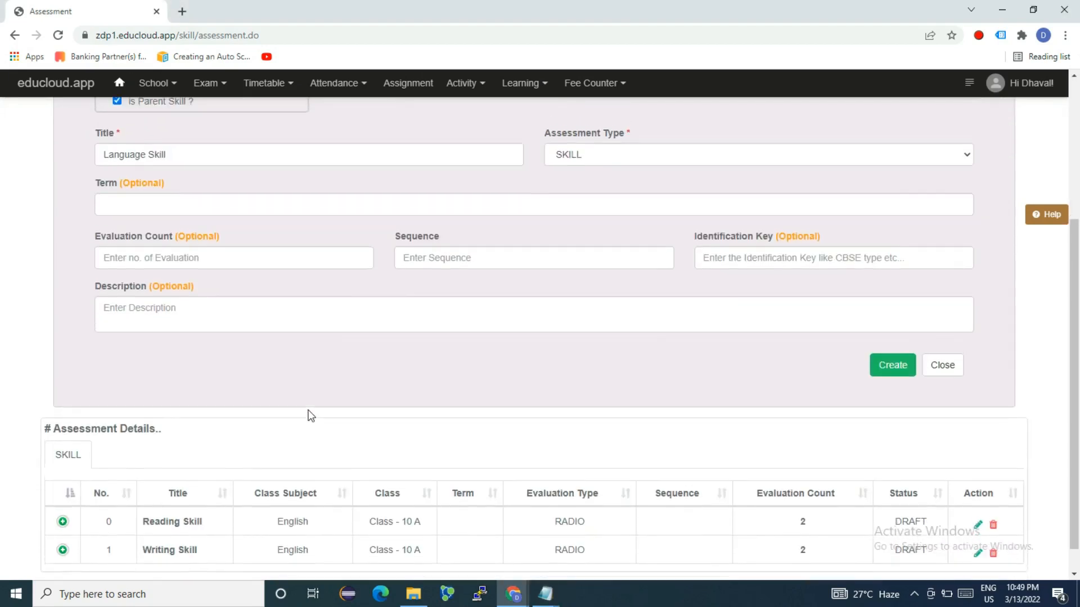
pyautogui.scroll(-1, 311, 416)
pyautogui.scroll(-1, 311, 416)
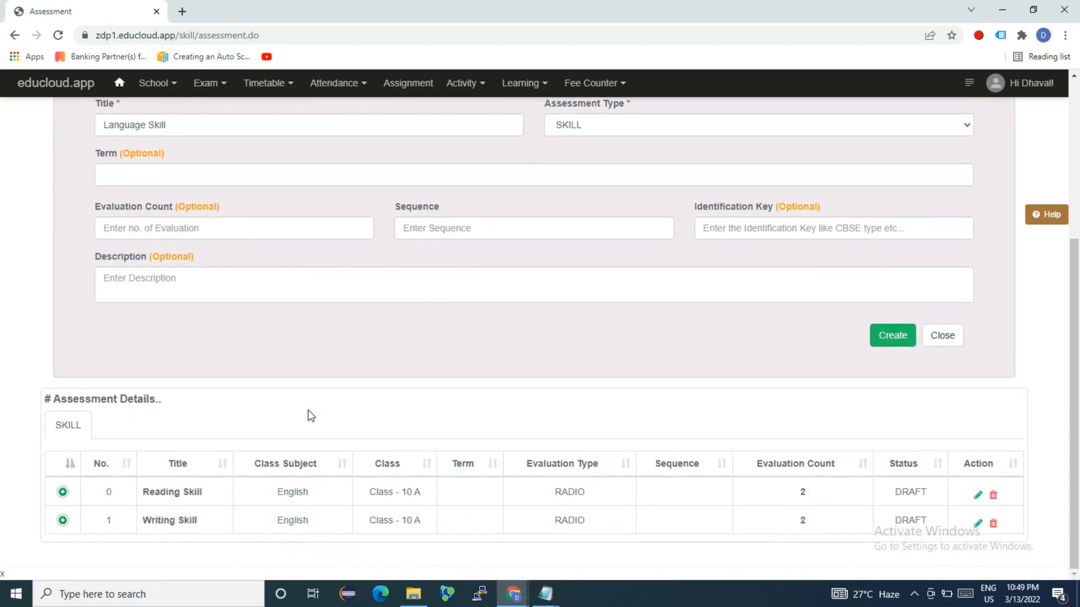
pyautogui.scroll(2, 311, 416)
pyautogui.click(184, 278)
pyautogui.write('2')
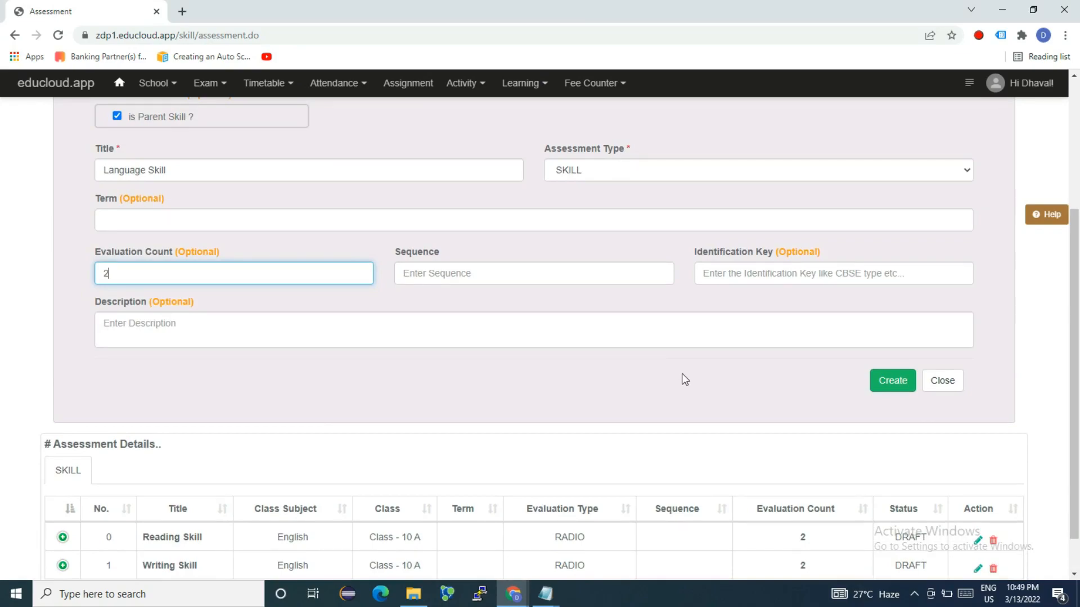
pyautogui.click(898, 391)
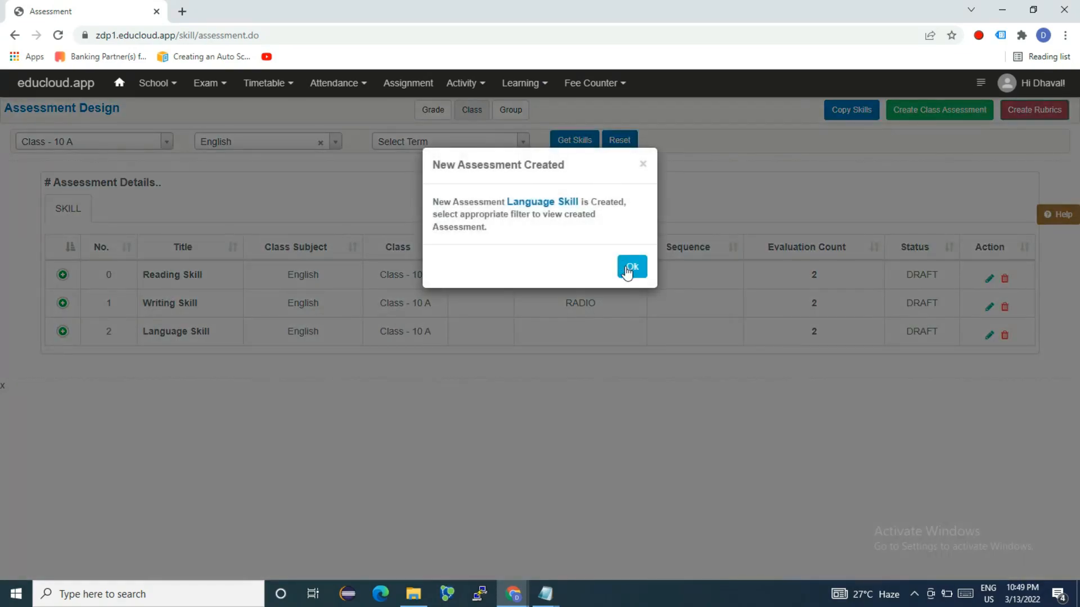
pyautogui.click(631, 267)
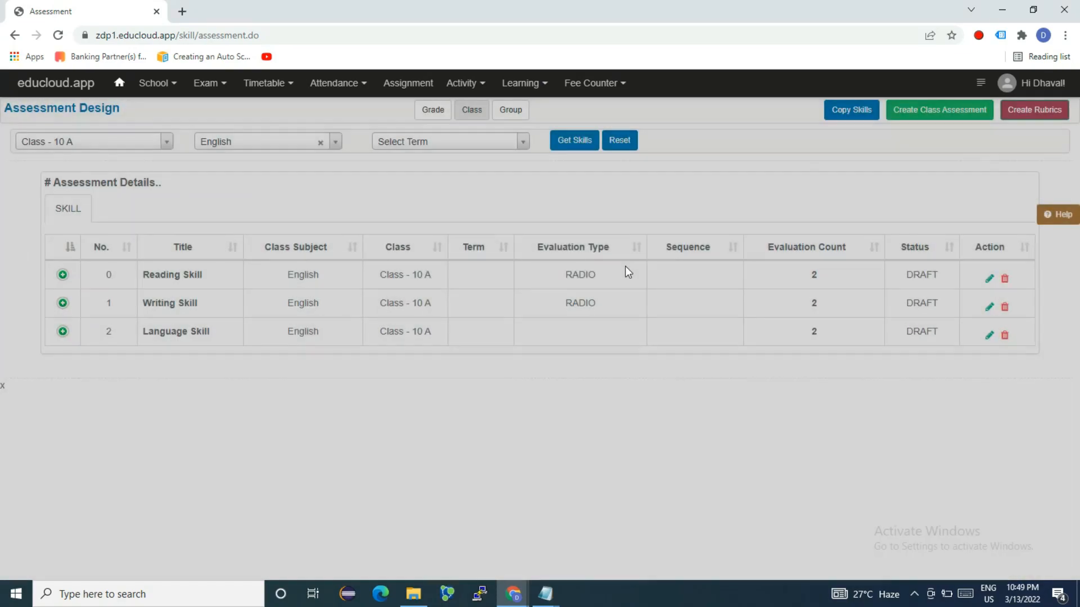
# Review in the Notepad notes which child skills belong under Language Skill in the second Class- 10 structure
pyautogui.hotkey('alt', 'Tab')
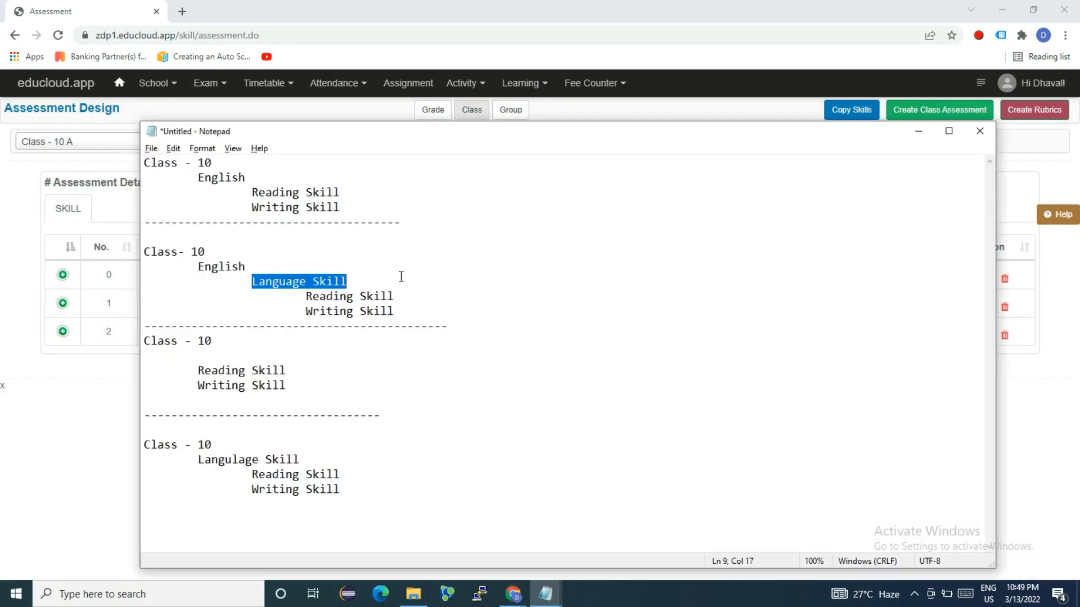
pyautogui.click(282, 306)
pyautogui.moveTo(261, 282); pyautogui.dragTo(307, 290)
pyautogui.click(314, 299)
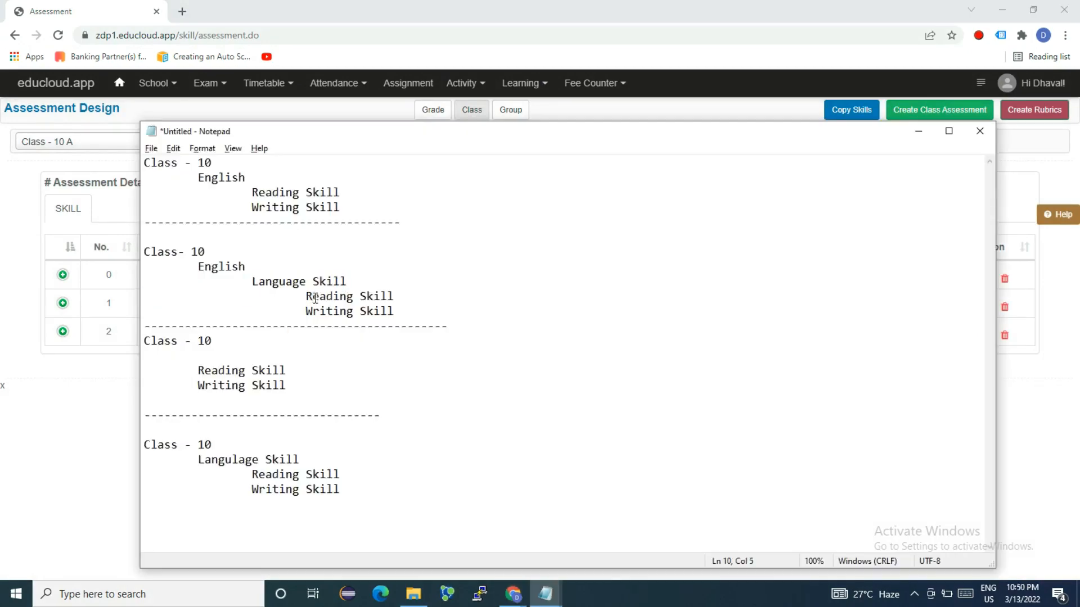
# Return to educloud.app and start another class assessment for Class - 10 A, English, with Language Skill as parent skill
pyautogui.hotkey('alt', 'Tab')
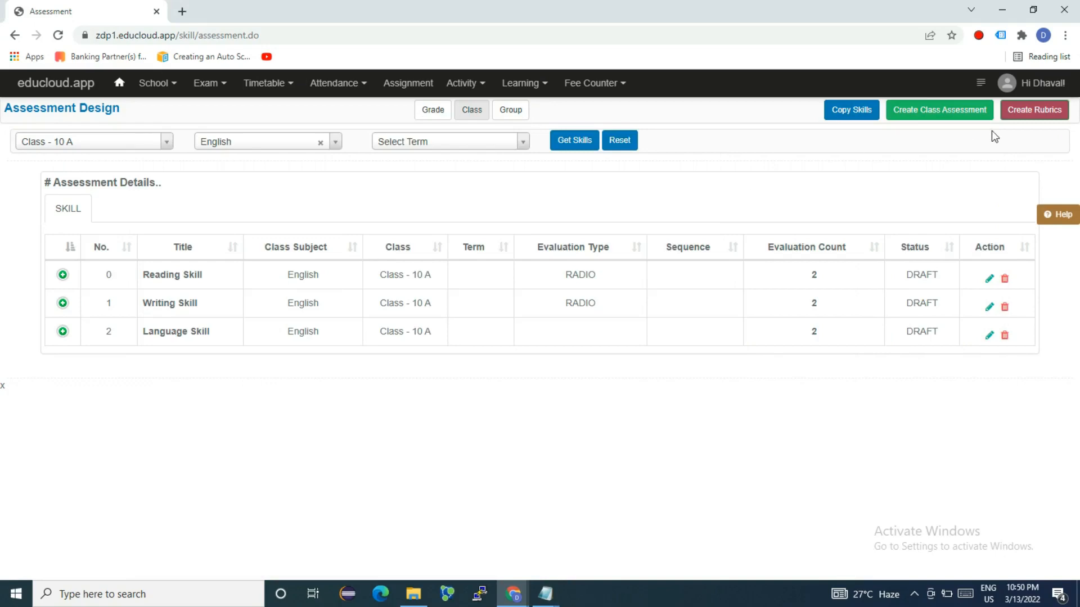
pyautogui.click(927, 117)
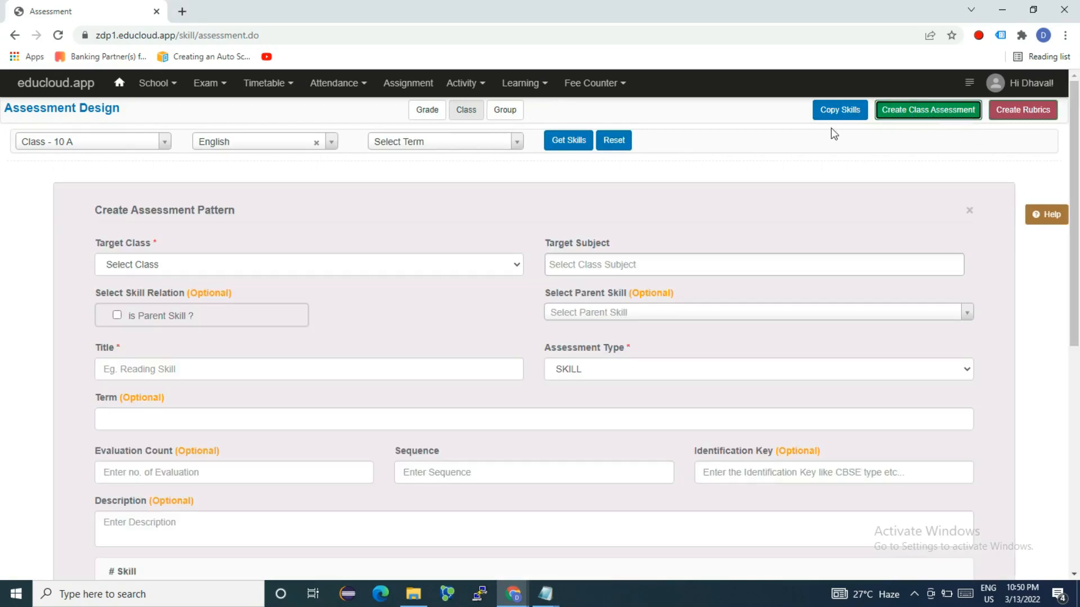
pyautogui.click(414, 260)
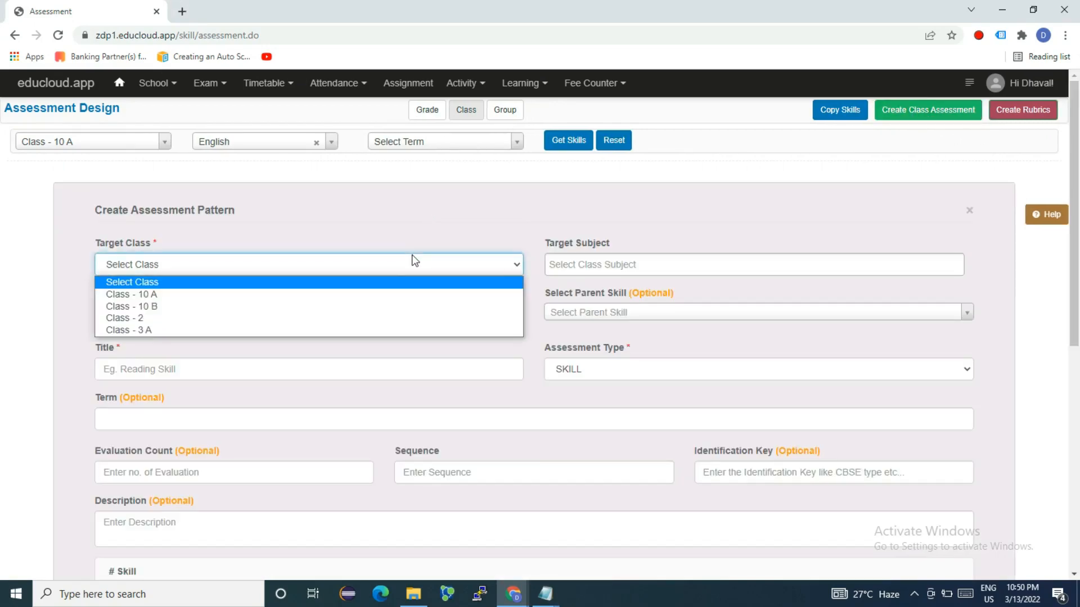
pyautogui.click(380, 298)
pyautogui.click(619, 264)
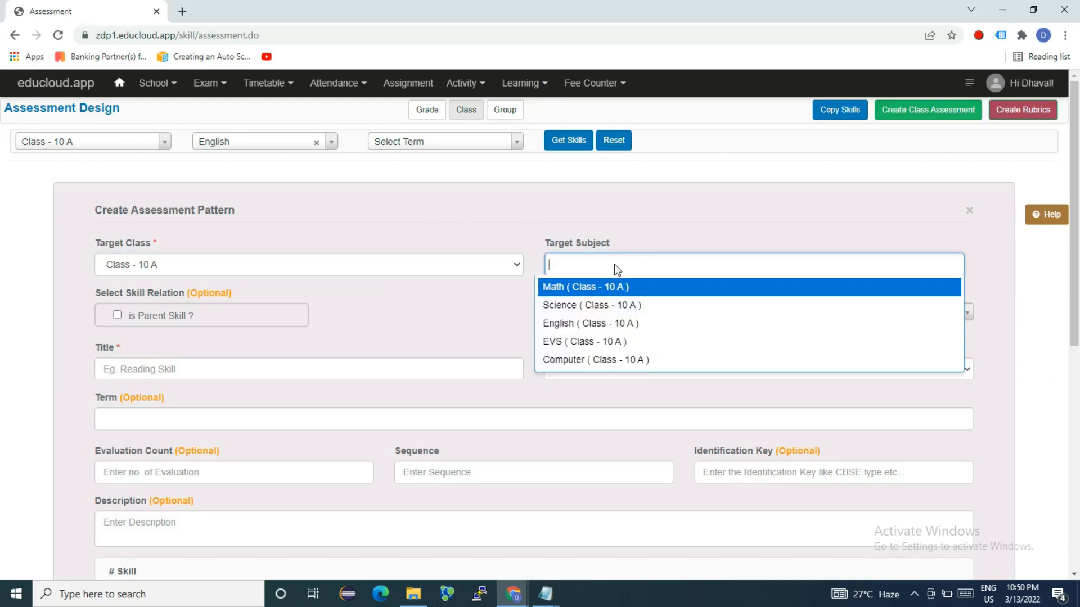
pyautogui.click(604, 322)
pyautogui.click(597, 313)
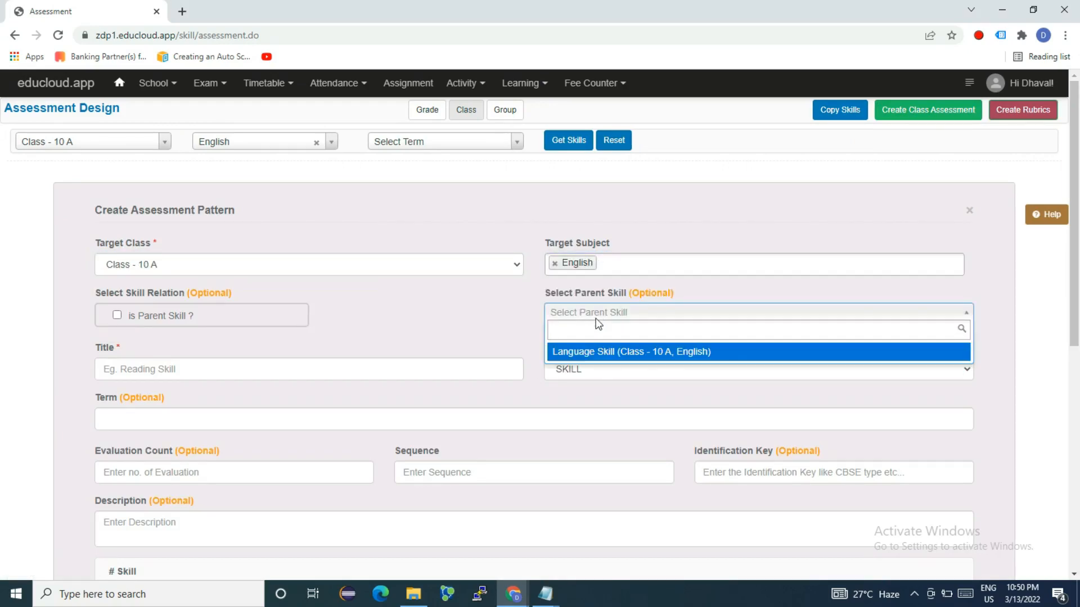
pyautogui.click(585, 354)
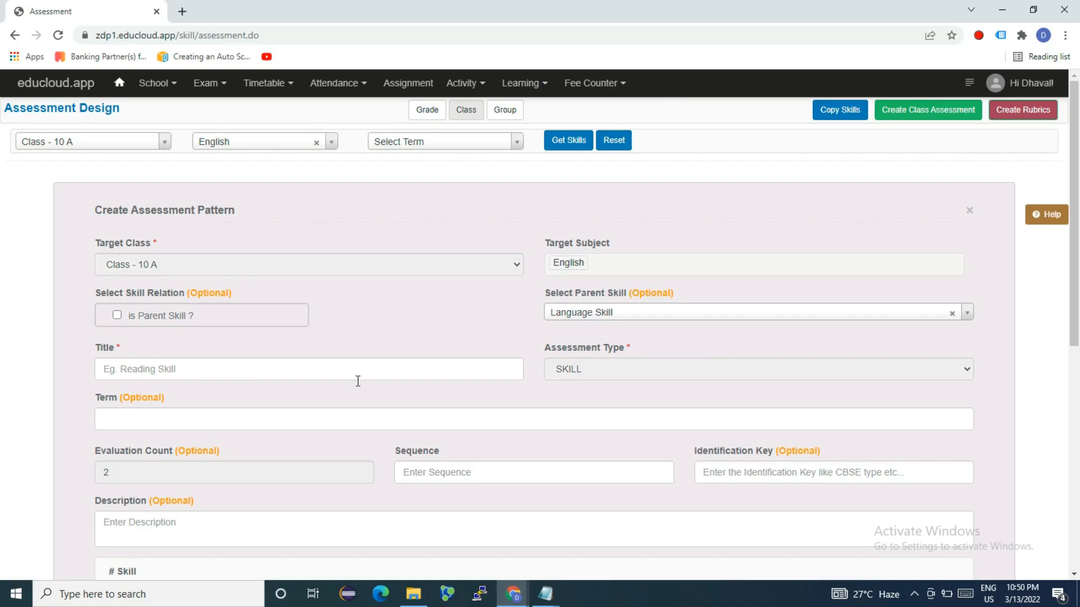
# Title the child assessment "Reading Skill | Writing Skill" and set its evaluation type to RADIO
pyautogui.click(201, 369)
pyautogui.click(174, 448)
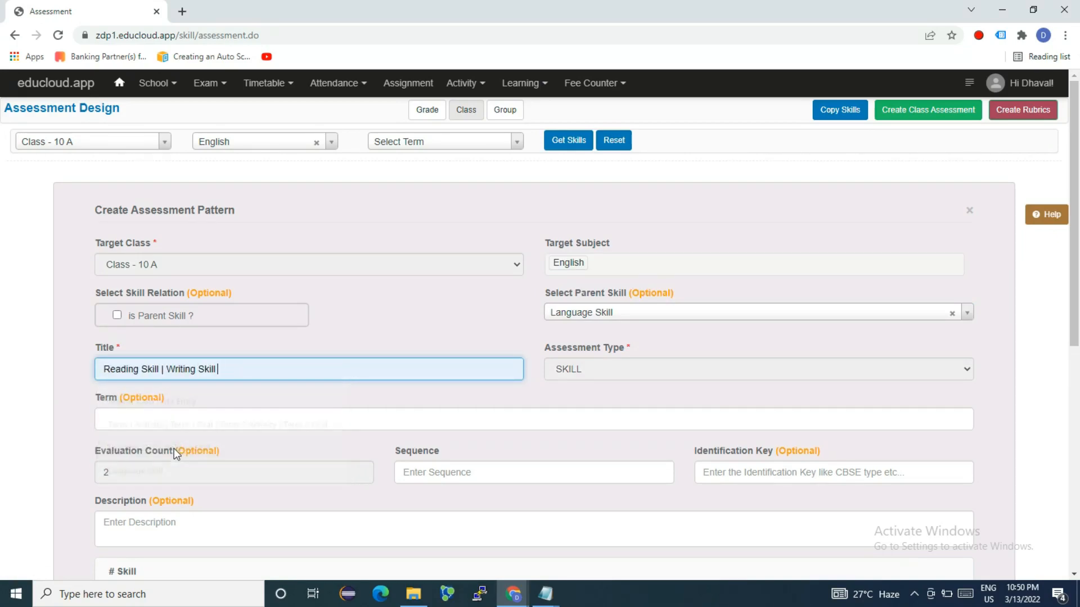
pyautogui.scroll(-4, 290, 439)
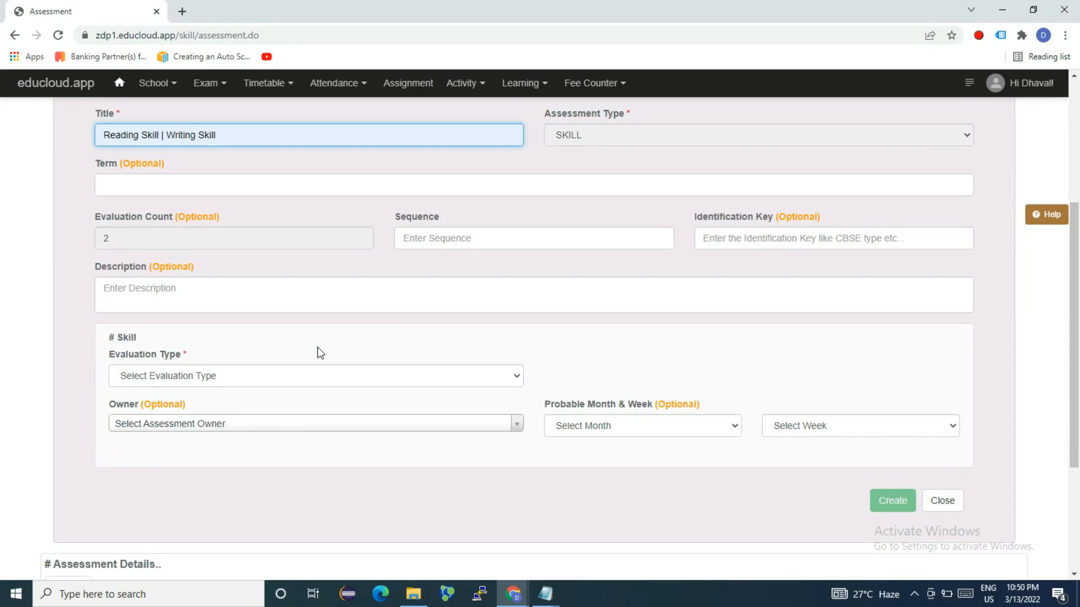
pyautogui.click(290, 378)
pyautogui.click(275, 406)
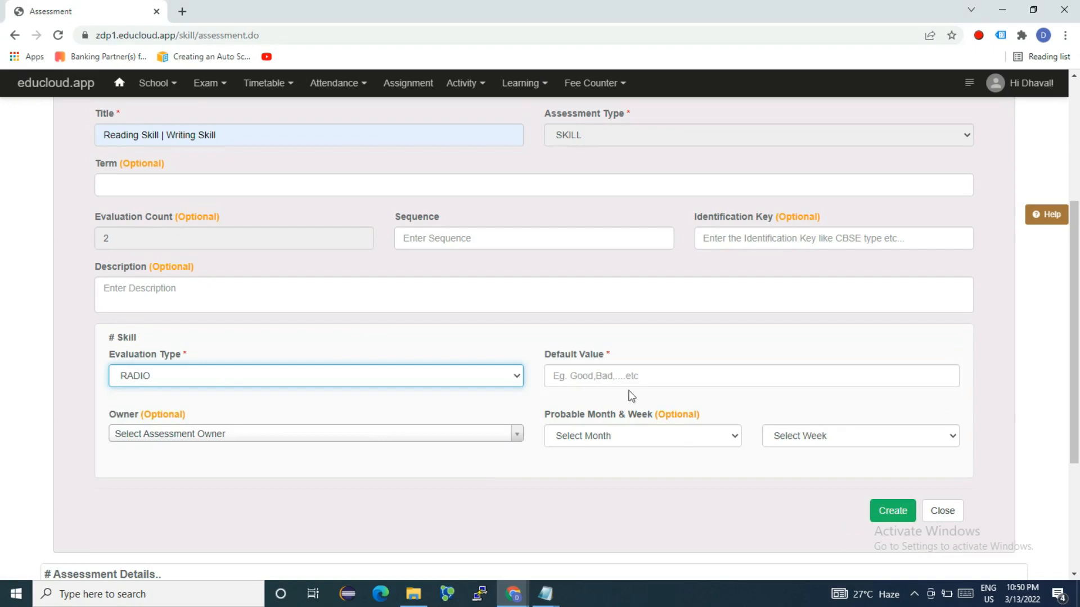
# Set the default value to "Excellent , Good , Need Improvement" and create the assessment
pyautogui.click(579, 375)
pyautogui.click(585, 407)
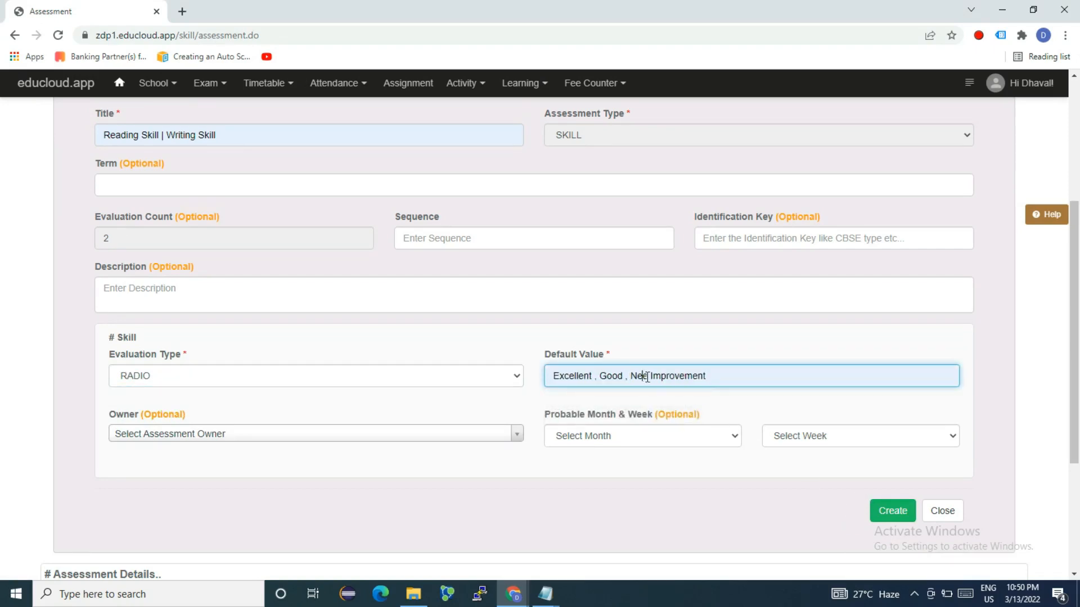
pyautogui.write('d')
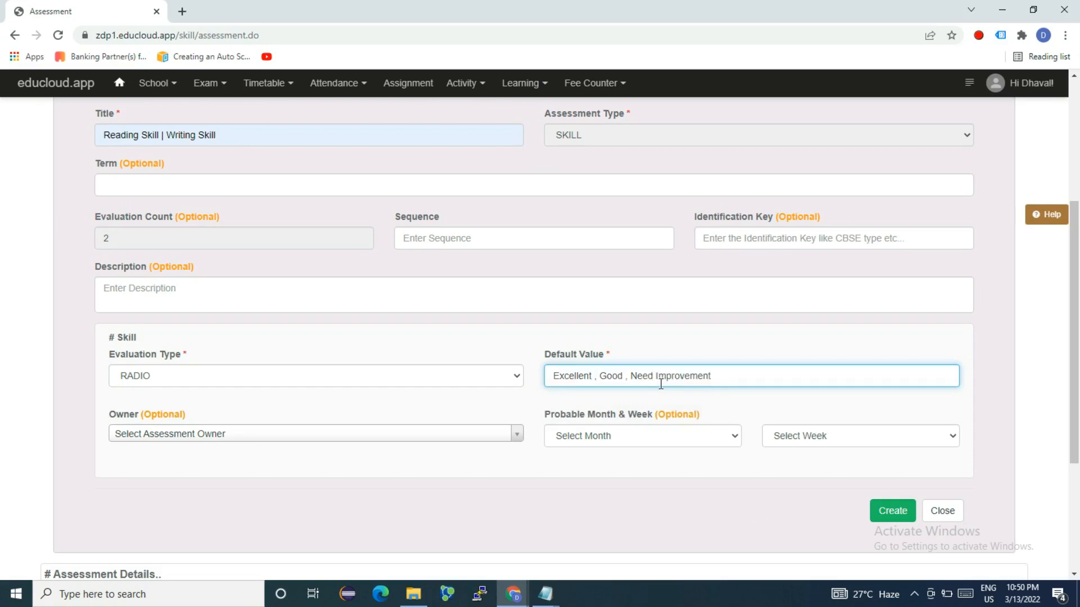
pyautogui.click(885, 512)
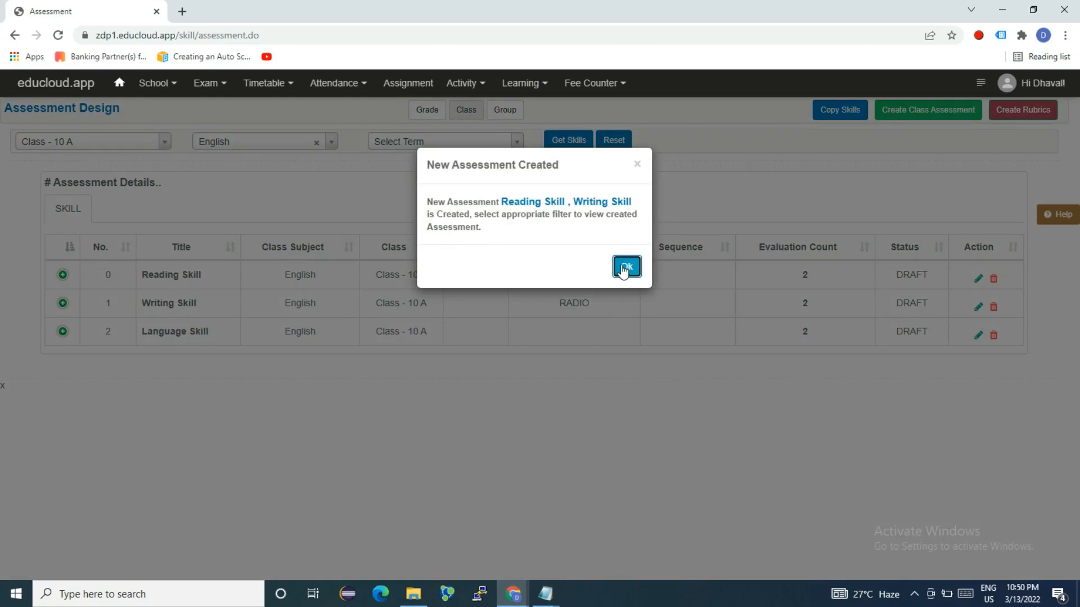
# Close the creation notice, reload the Class - 10 A English skills, and check the child skills of Language Skill and Writing Skill
pyautogui.click(622, 265)
pyautogui.click(574, 148)
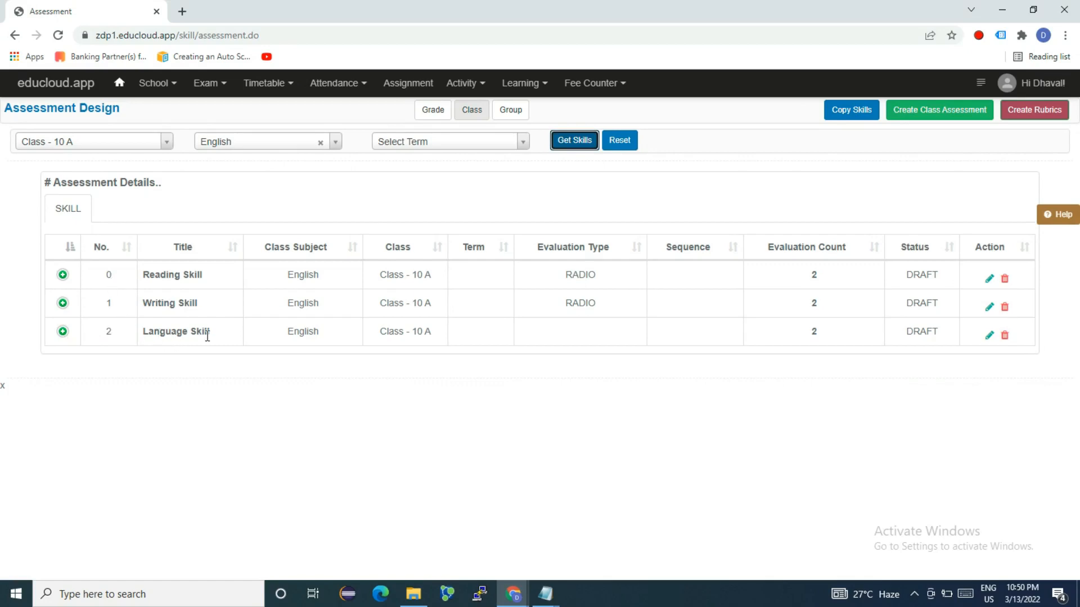
pyautogui.click(62, 332)
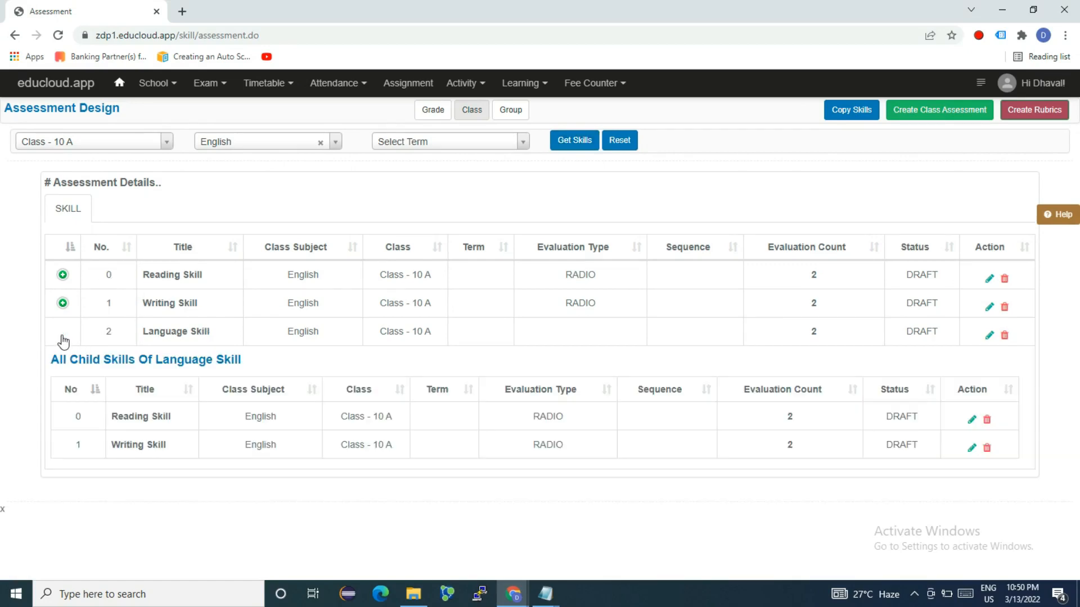
pyautogui.click(62, 304)
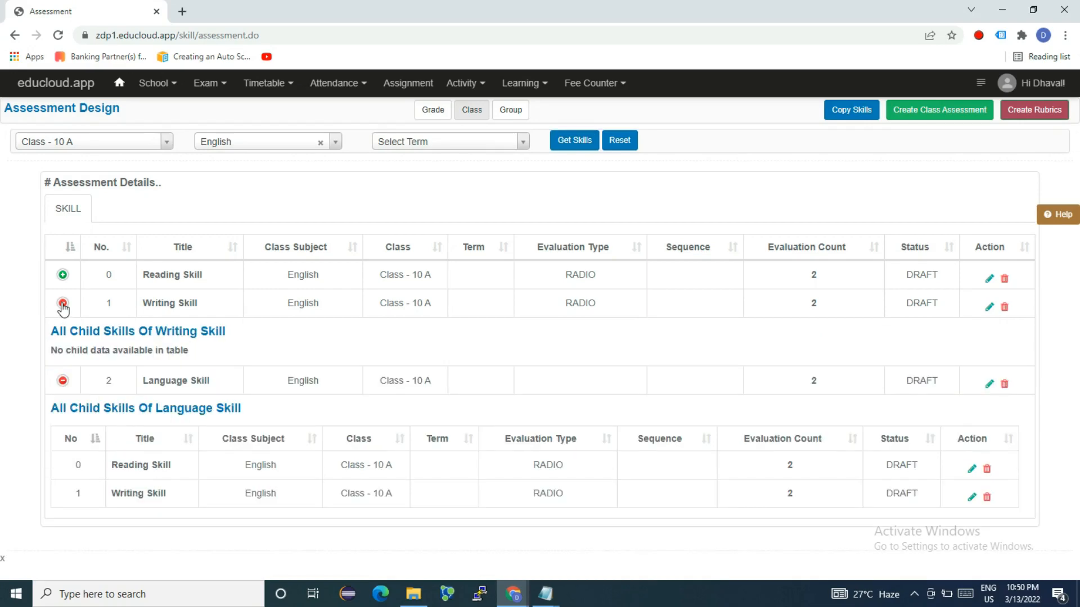
pyautogui.click(63, 304)
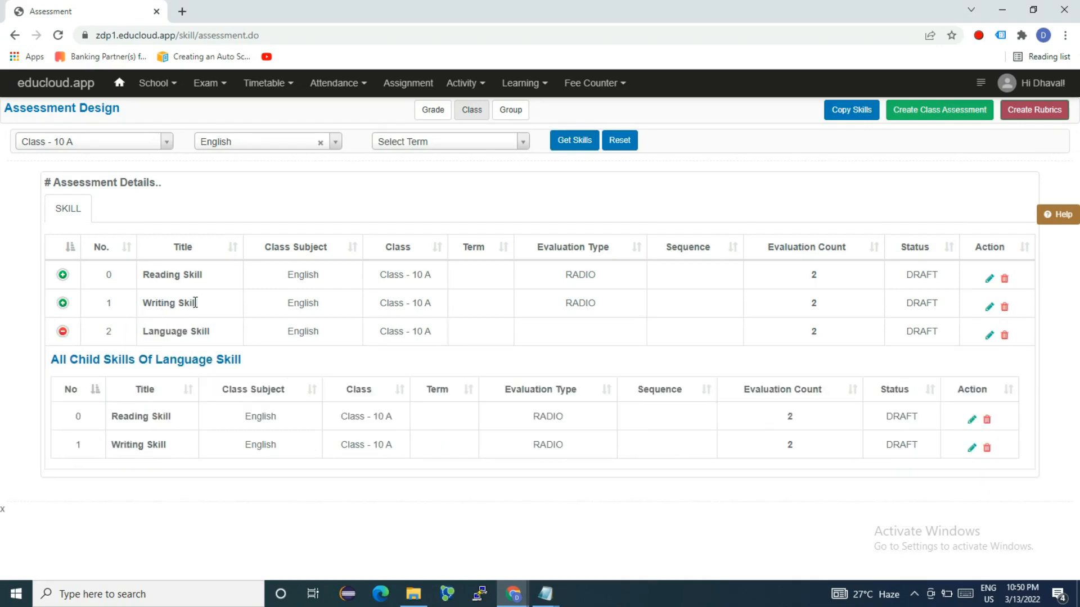
# Change the parent skill's title to "Language Skill_" and save it, and restore it to "Language Skill"
pyautogui.moveTo(150, 332); pyautogui.dragTo(225, 338)
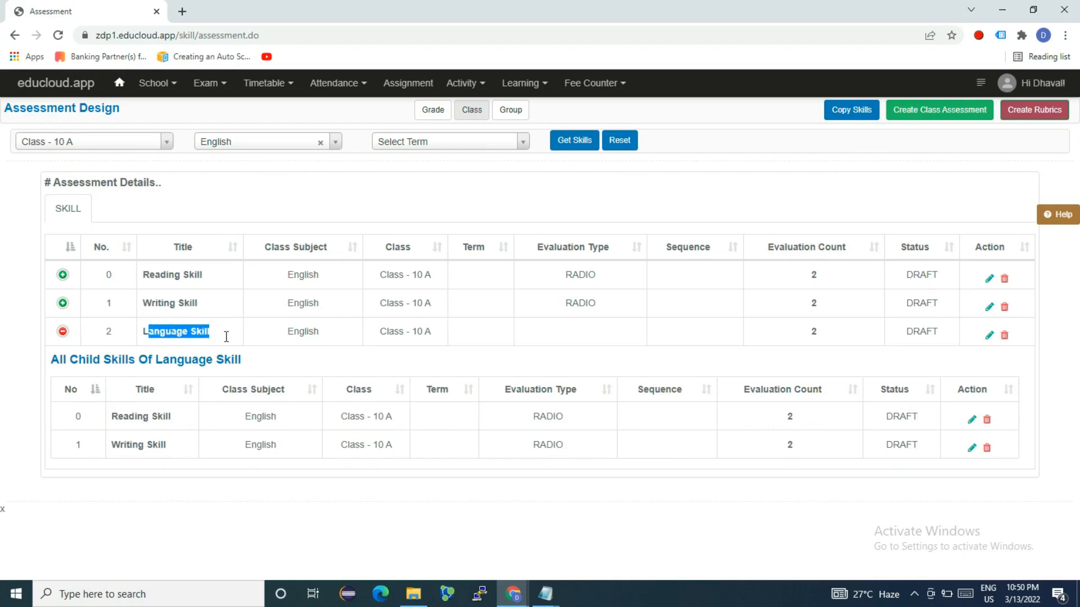
pyautogui.doubleClick(225, 337)
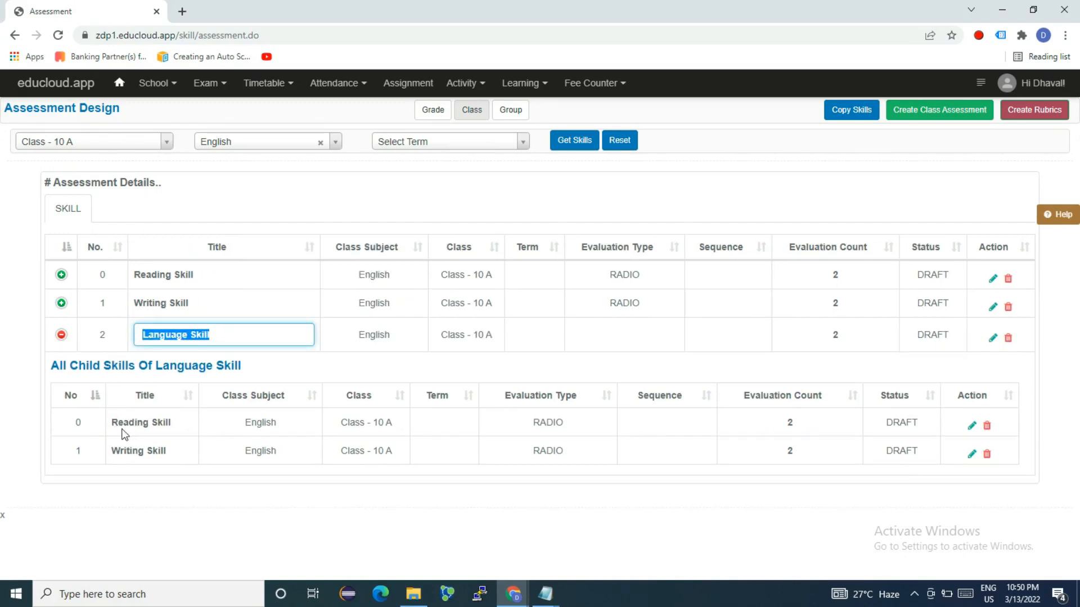
pyautogui.click(186, 335)
pyautogui.moveTo(225, 334); pyautogui.dragTo(135, 334)
pyautogui.press('Right')
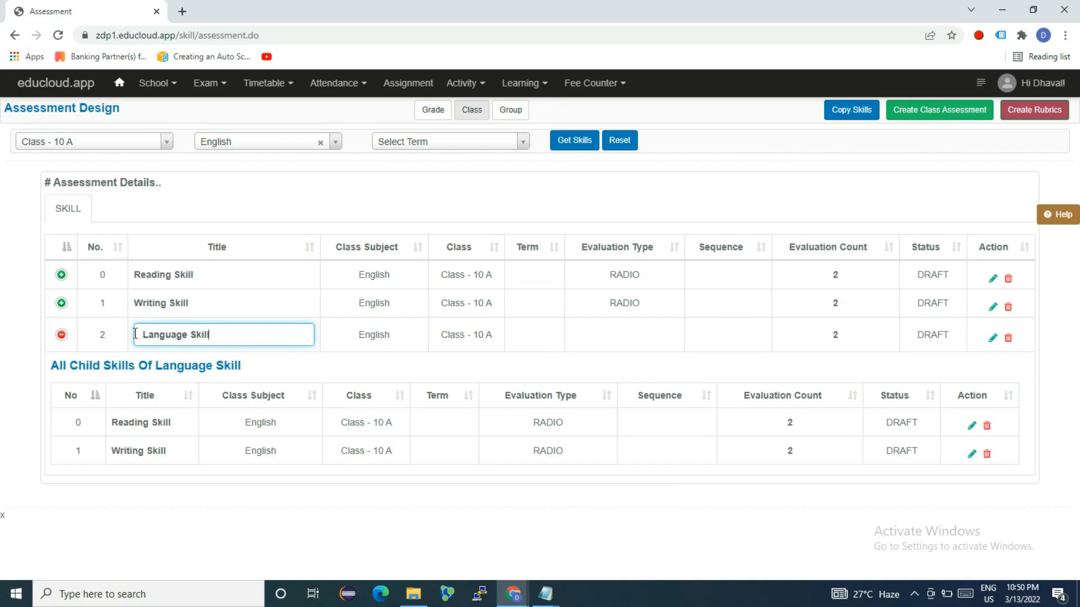
pyautogui.press('Return')
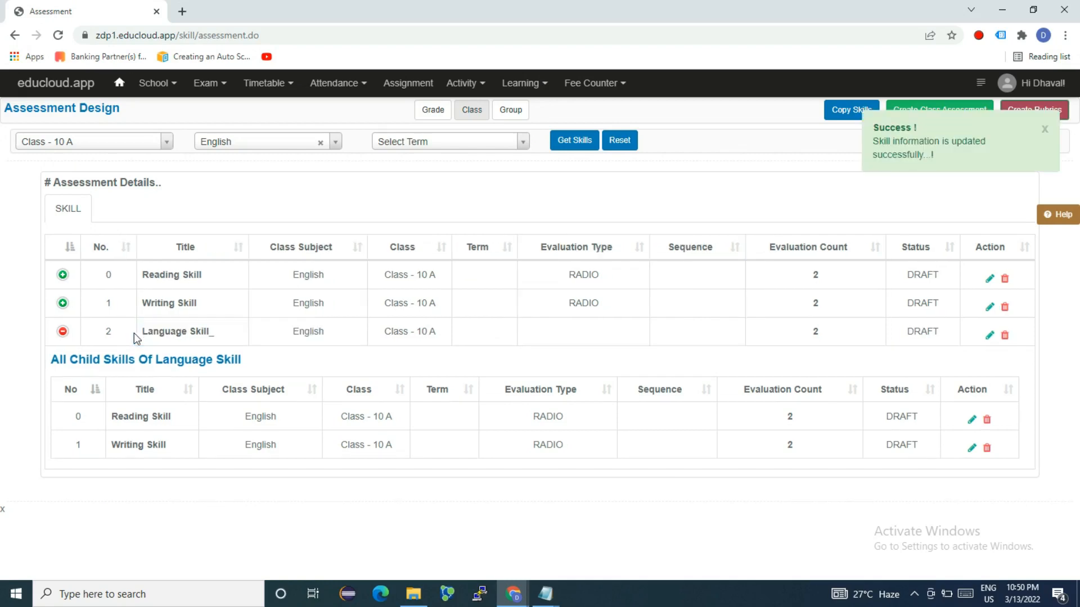
pyautogui.doubleClick(212, 333)
pyautogui.press('Right')
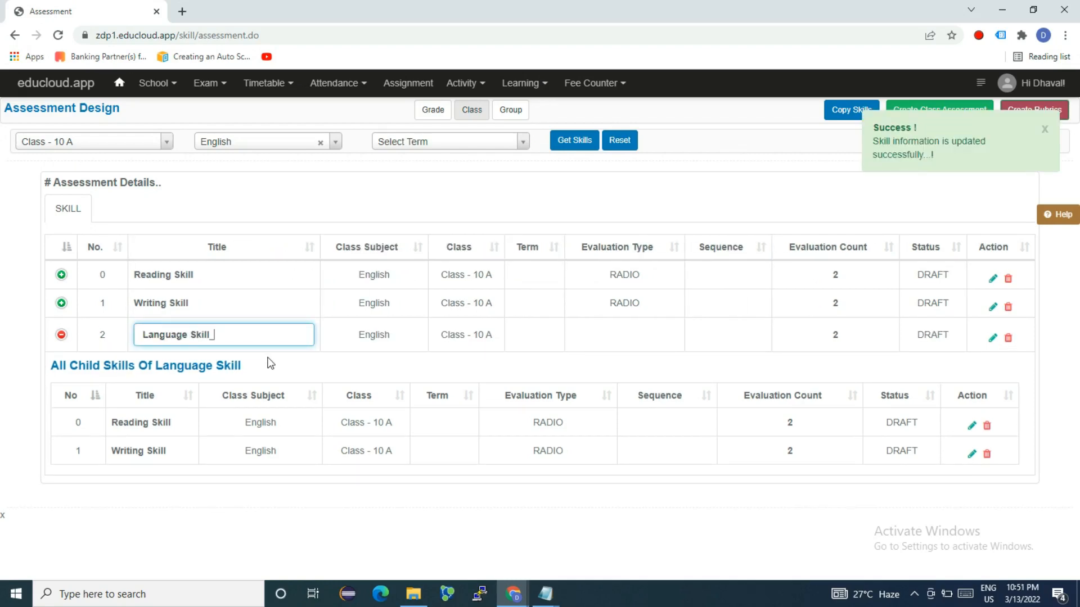
pyautogui.press('Return')
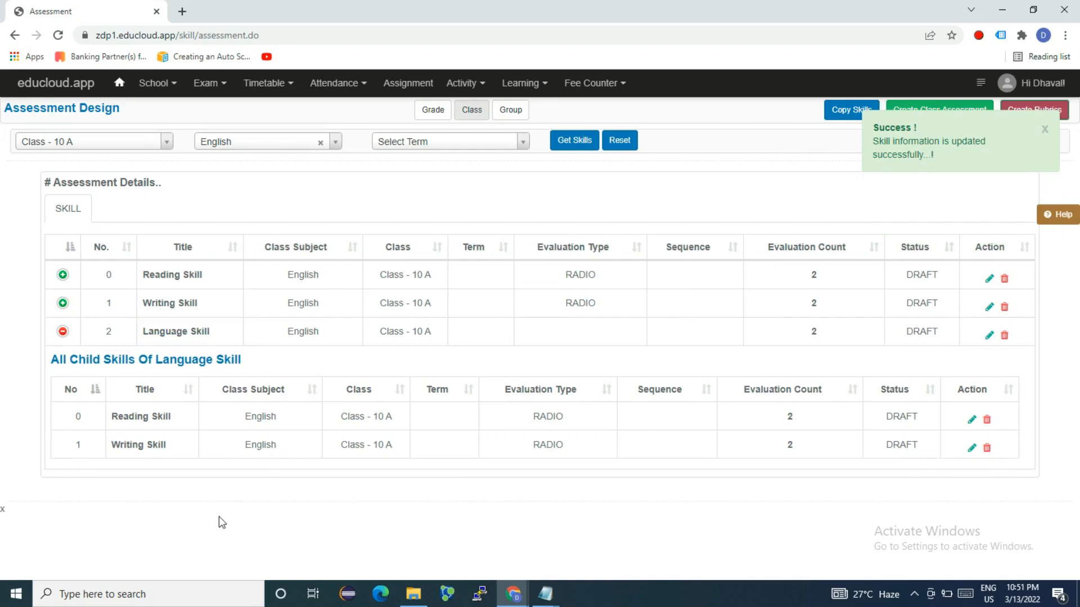
# Collapse Language Skill's child list and review the third Class - 10 structure, without a subject, in the Notepad notes
pyautogui.click(62, 332)
pyautogui.hotkey('alt', 'Tab')
pyautogui.moveTo(191, 239); pyautogui.dragTo(307, 310)
pyautogui.click(307, 310)
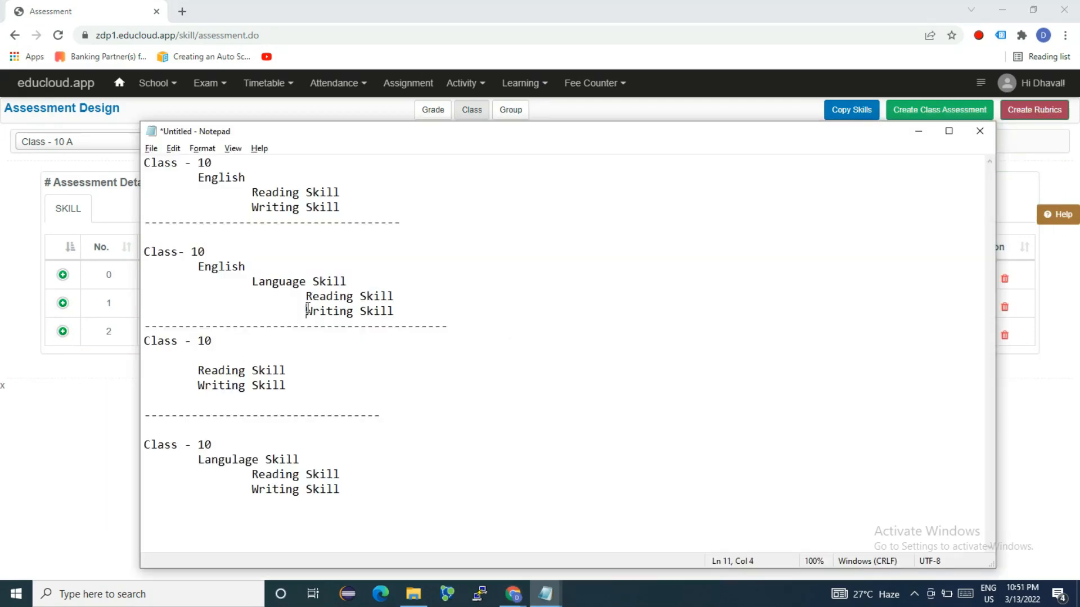
pyautogui.moveTo(157, 341); pyautogui.dragTo(294, 361)
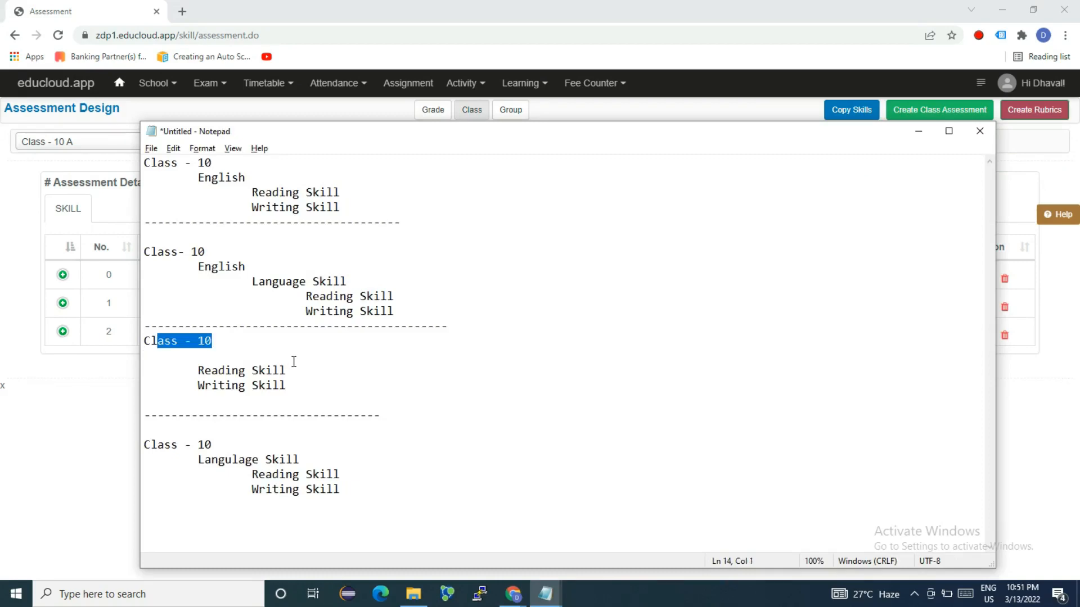
# Return to educloud.app and start a class assessment for Class - 10 A without a subject, titled "Reading Skill | Writing Skill"
pyautogui.hotkey('alt', 'Tab')
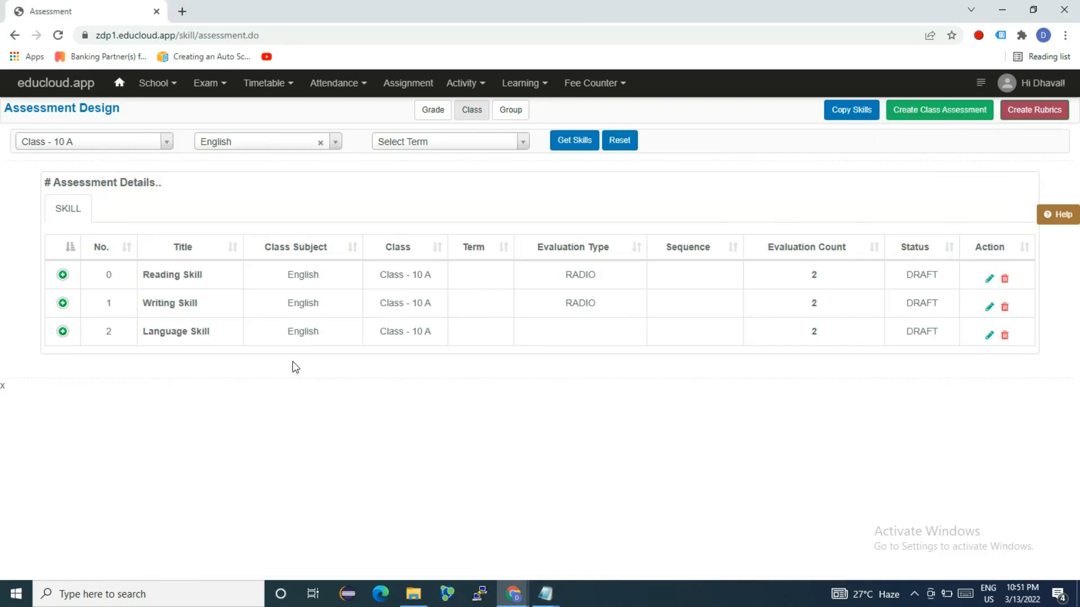
pyautogui.click(920, 112)
pyautogui.click(405, 265)
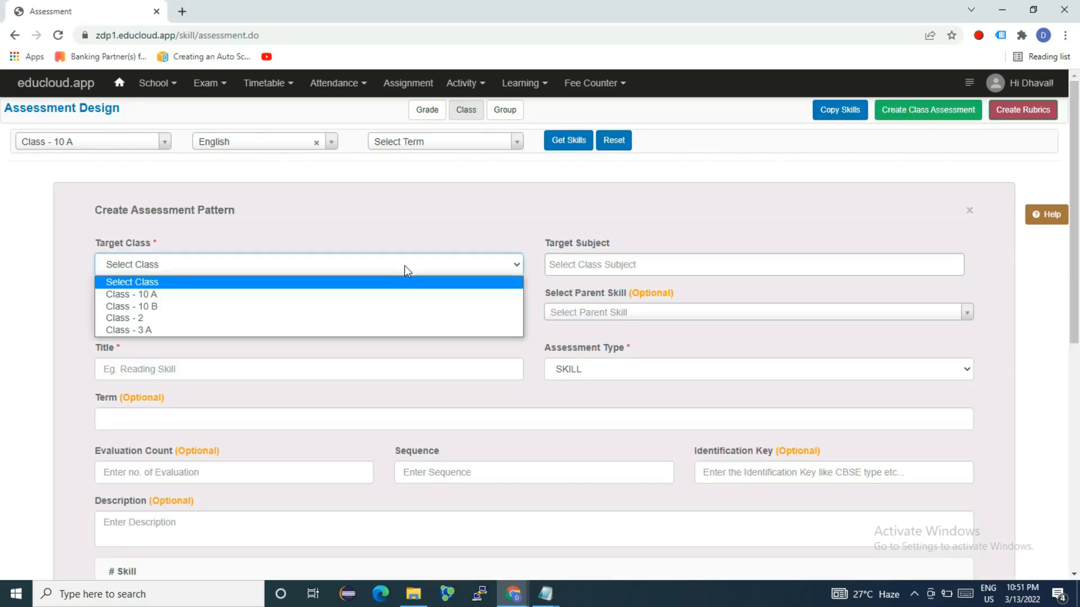
pyautogui.click(385, 295)
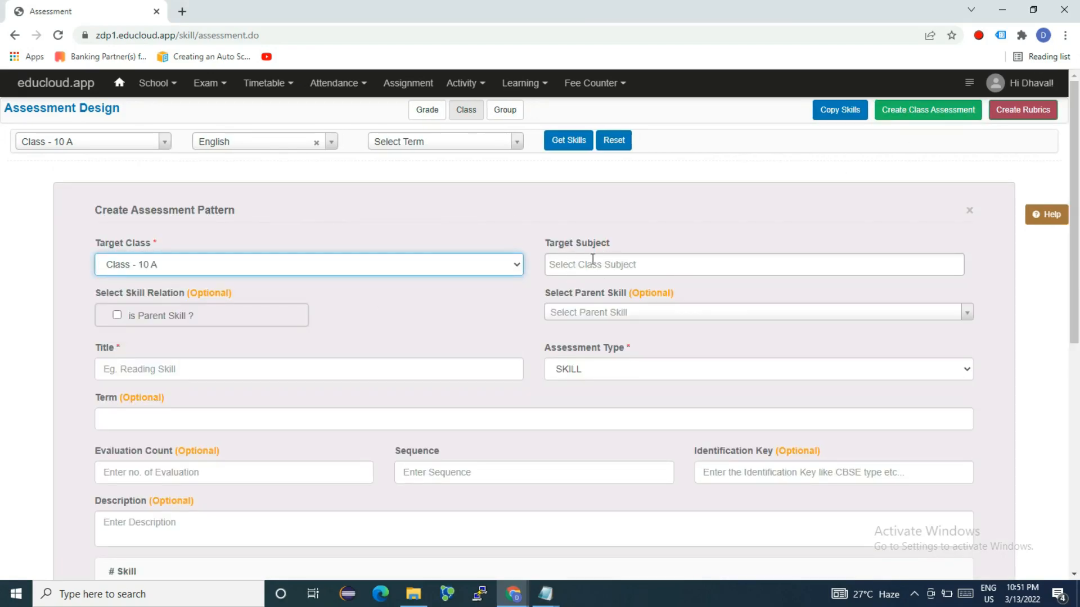
pyautogui.click(240, 366)
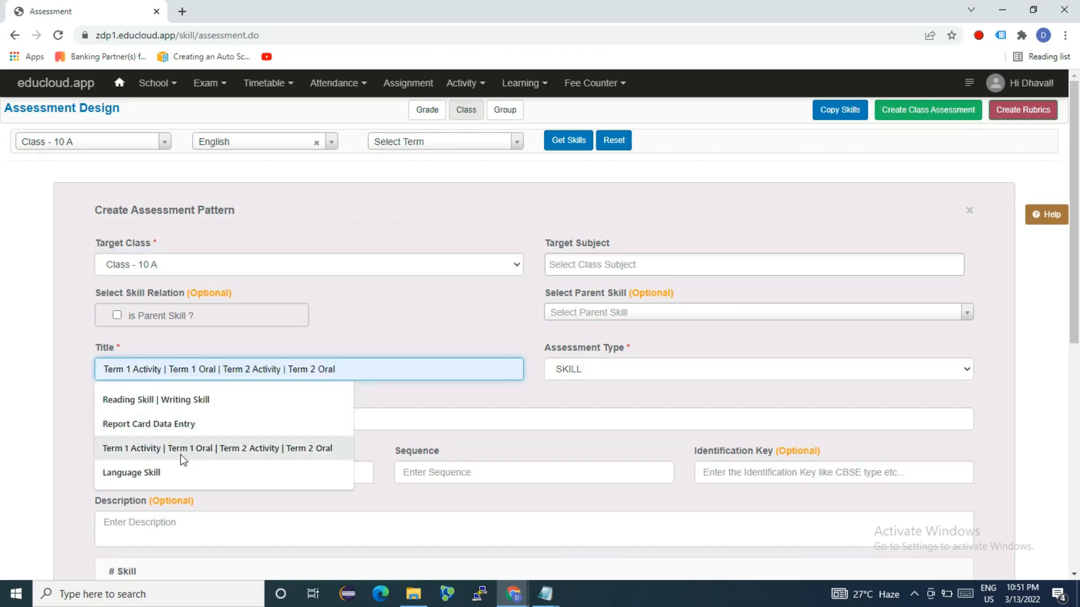
pyautogui.click(186, 400)
# Set the assessment's evaluation count to 2 and its evaluation type to RADIO
pyautogui.scroll(-2, 361, 458)
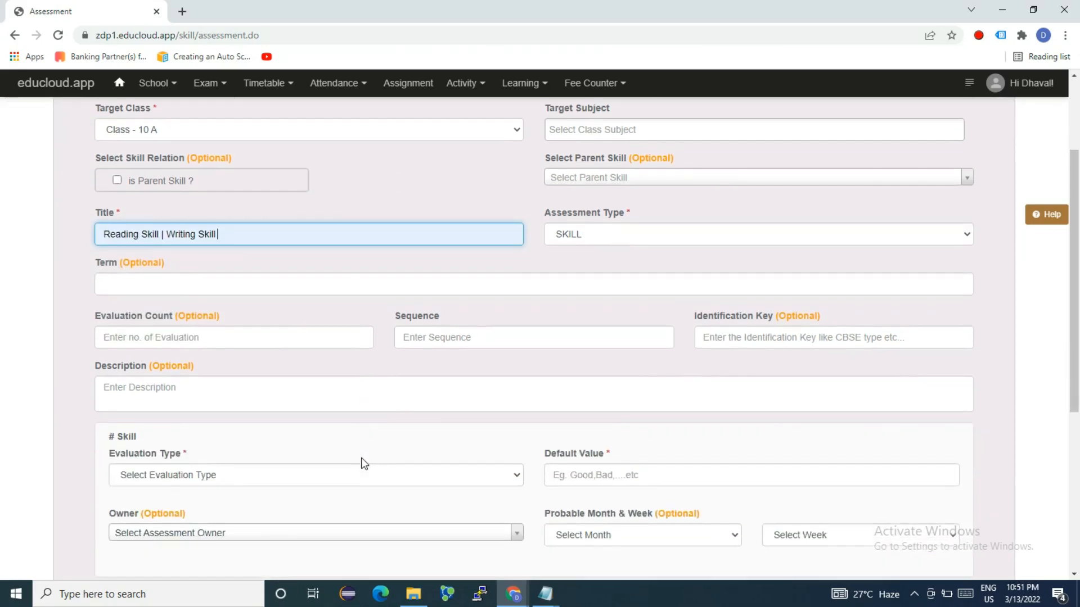
pyautogui.click(192, 337)
pyautogui.write('2')
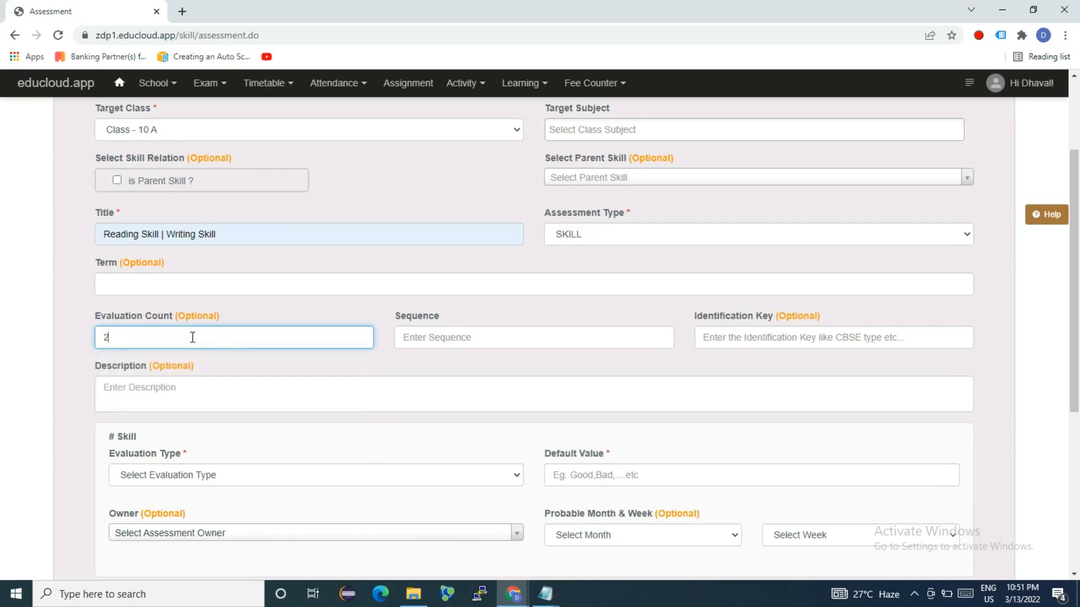
pyautogui.scroll(-4, 252, 444)
pyautogui.click(258, 256)
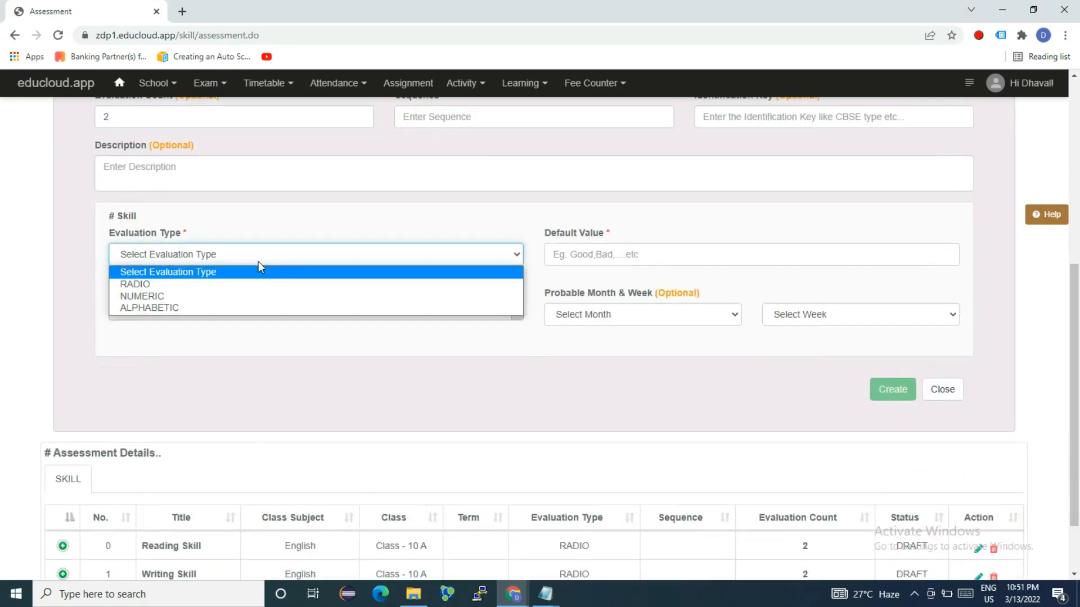
pyautogui.click(257, 289)
# Set the default value to "Excellent , Good , Need Improvement", create the subject-free assessment and dismiss the notice
pyautogui.click(622, 259)
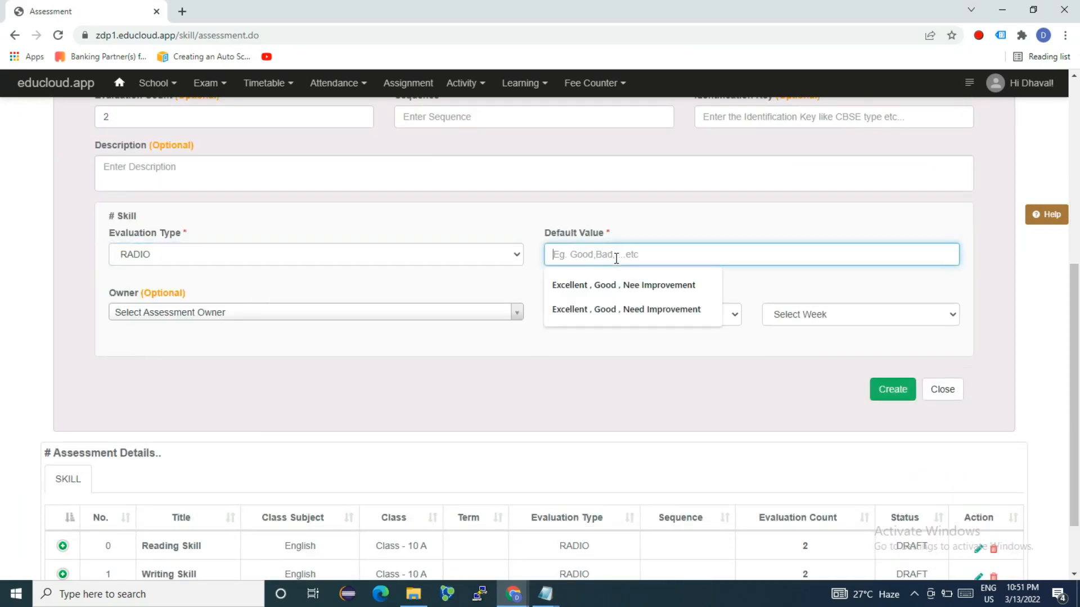
pyautogui.click(616, 308)
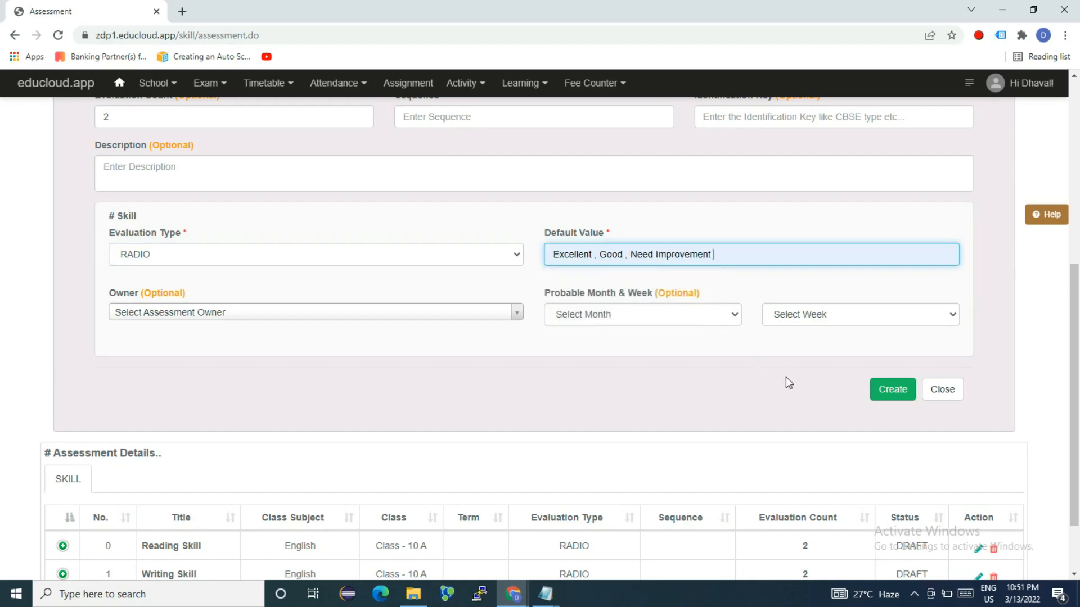
pyautogui.click(886, 391)
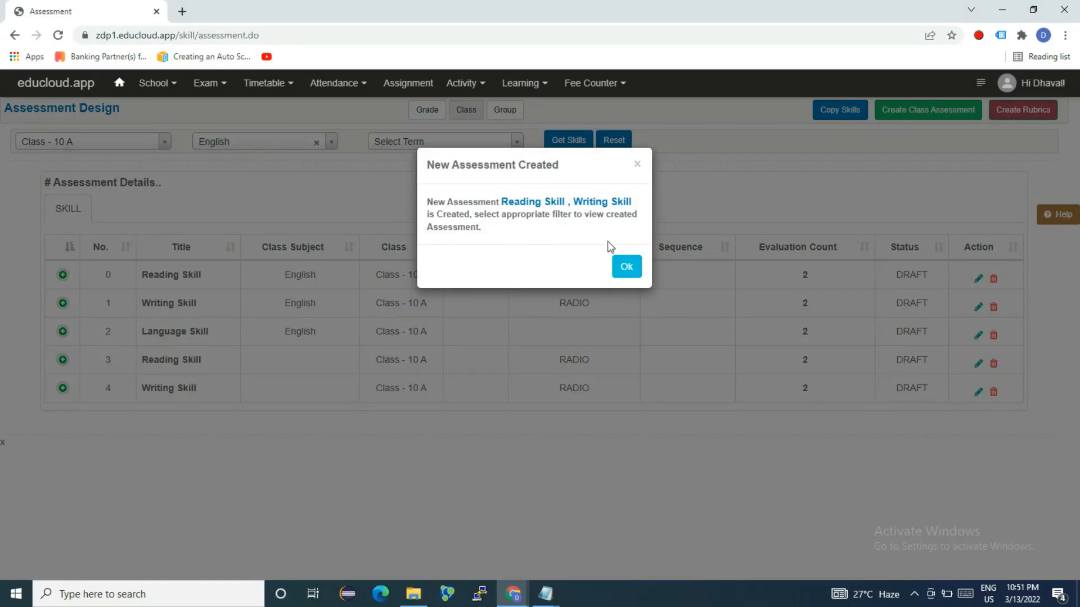
pyautogui.click(626, 266)
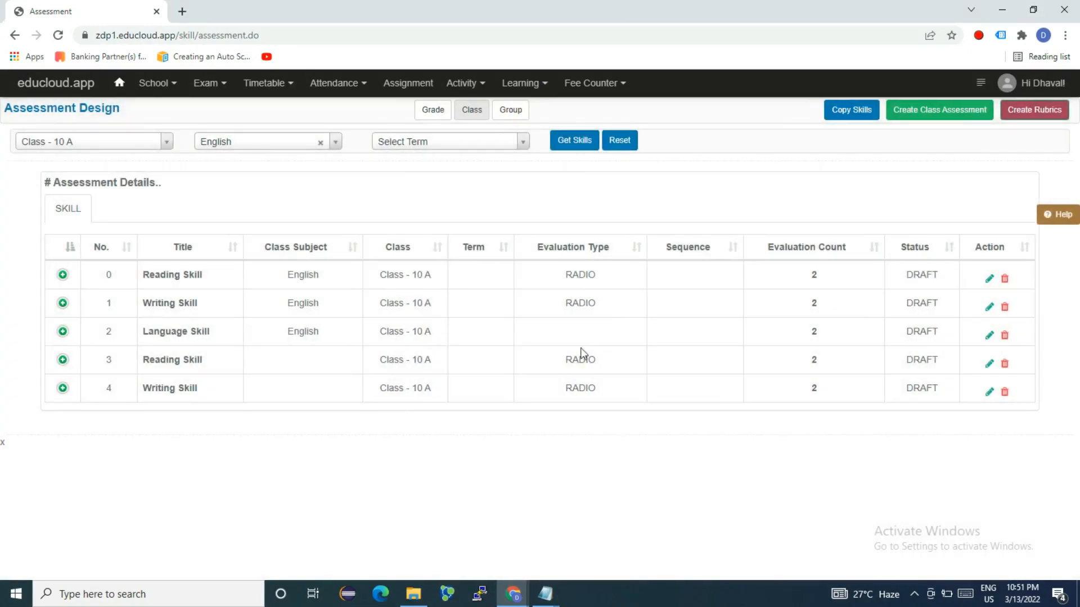
# Compare the English-only skills with all Class - 10 A skills by clearing the subject filter, and sort the list by class
pyautogui.click(570, 143)
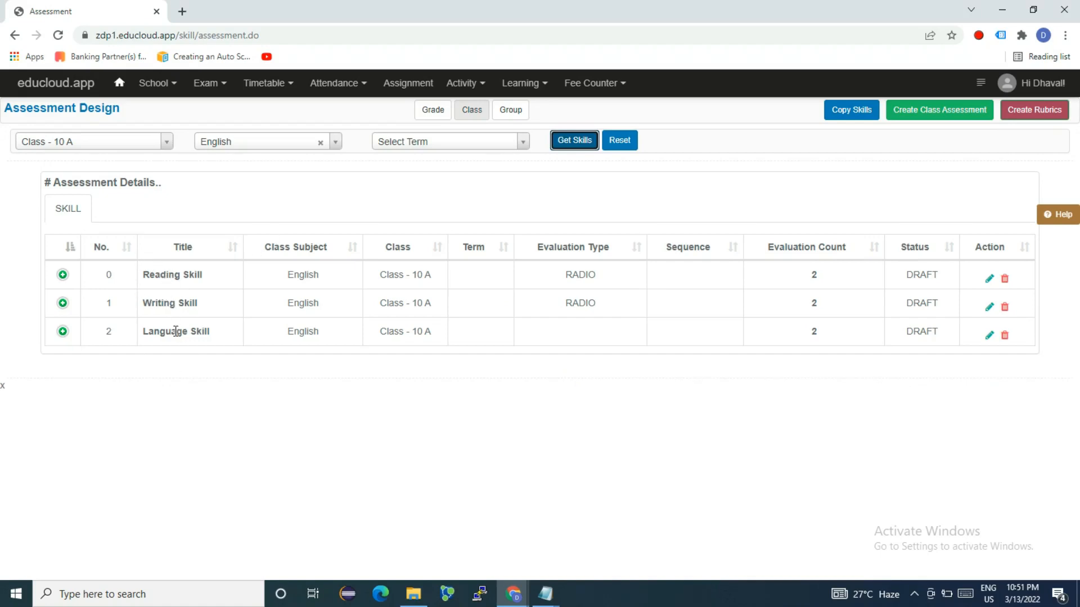
pyautogui.click(320, 143)
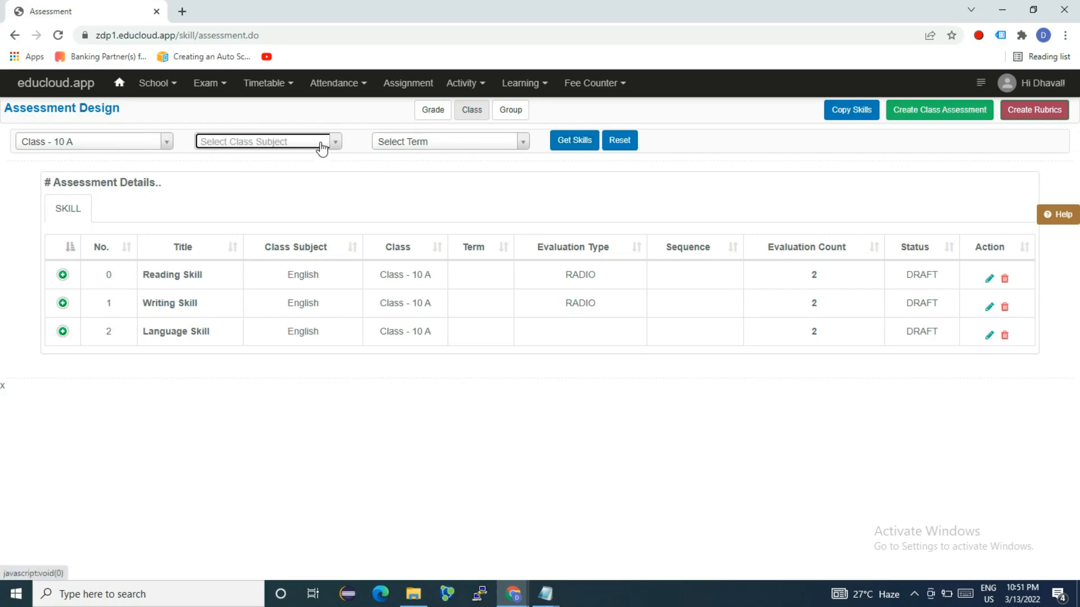
pyautogui.click(563, 147)
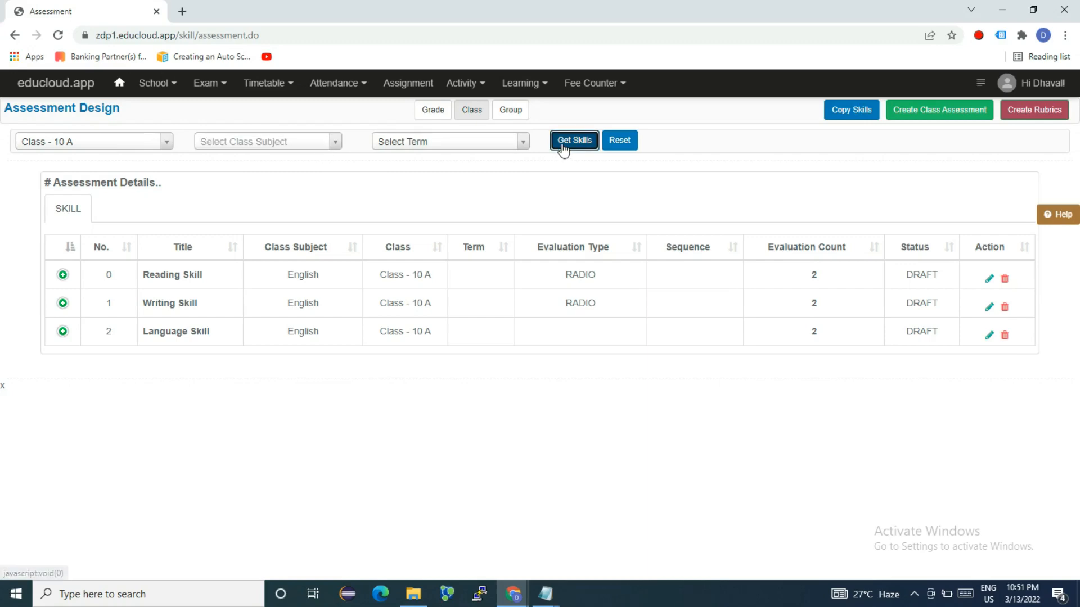
pyautogui.click(416, 248)
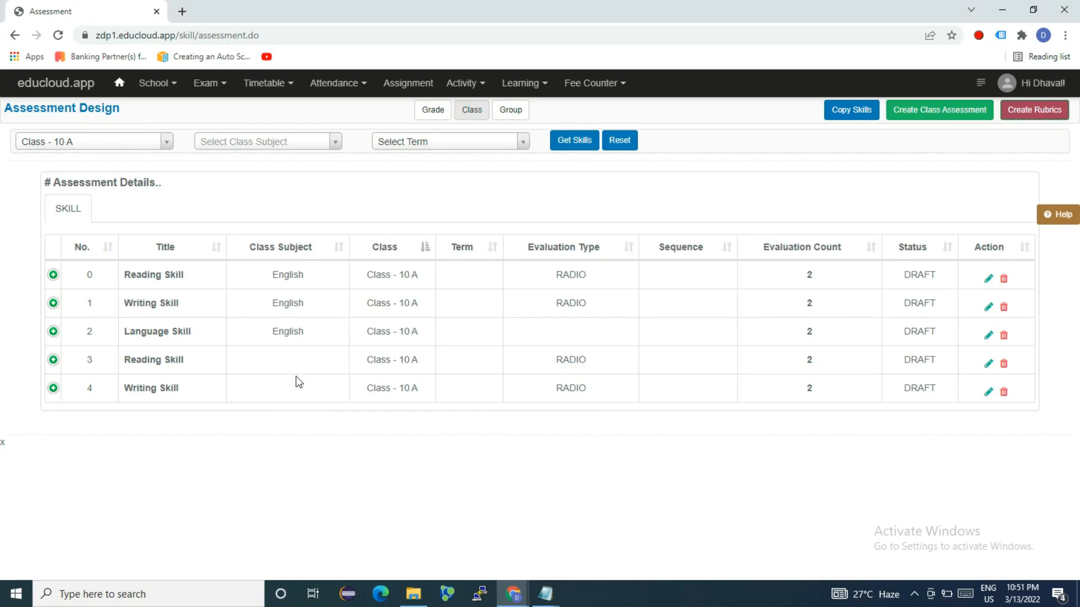
pyautogui.moveTo(135, 331); pyautogui.dragTo(572, 341)
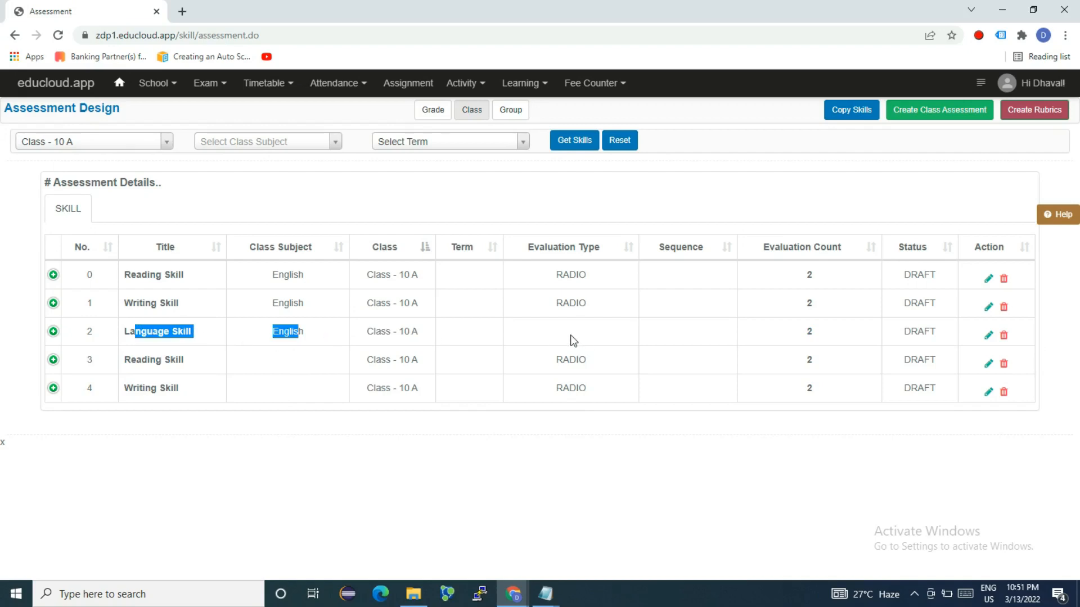
pyautogui.click(220, 452)
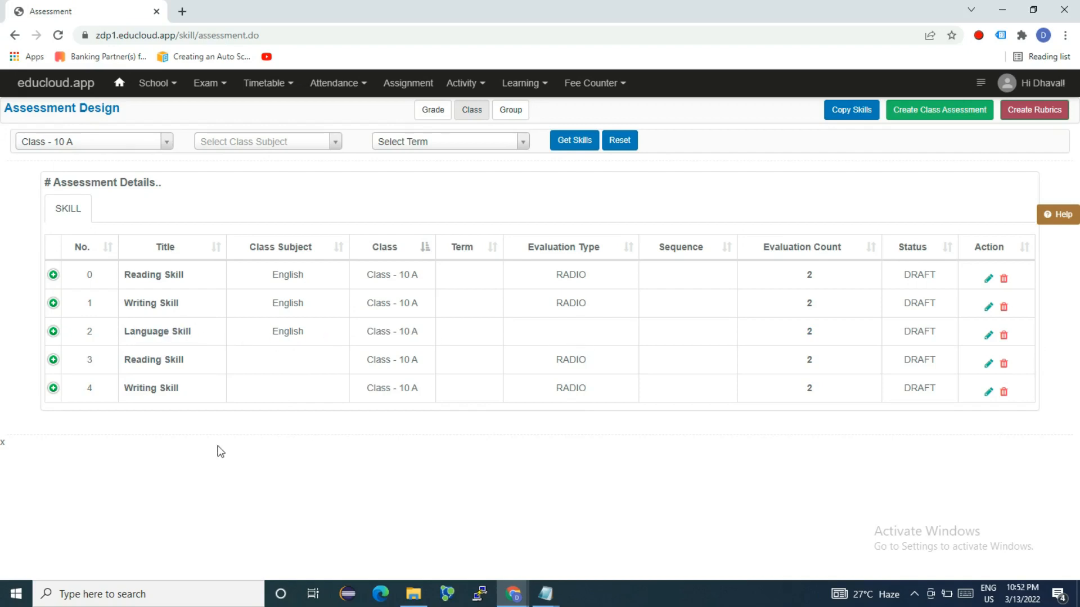
# Switch to the Notepad notes and review the last Class - 10 structure, with a parent language skill and no subject
pyautogui.hotkey('alt', 'Tab')
pyautogui.click(299, 389)
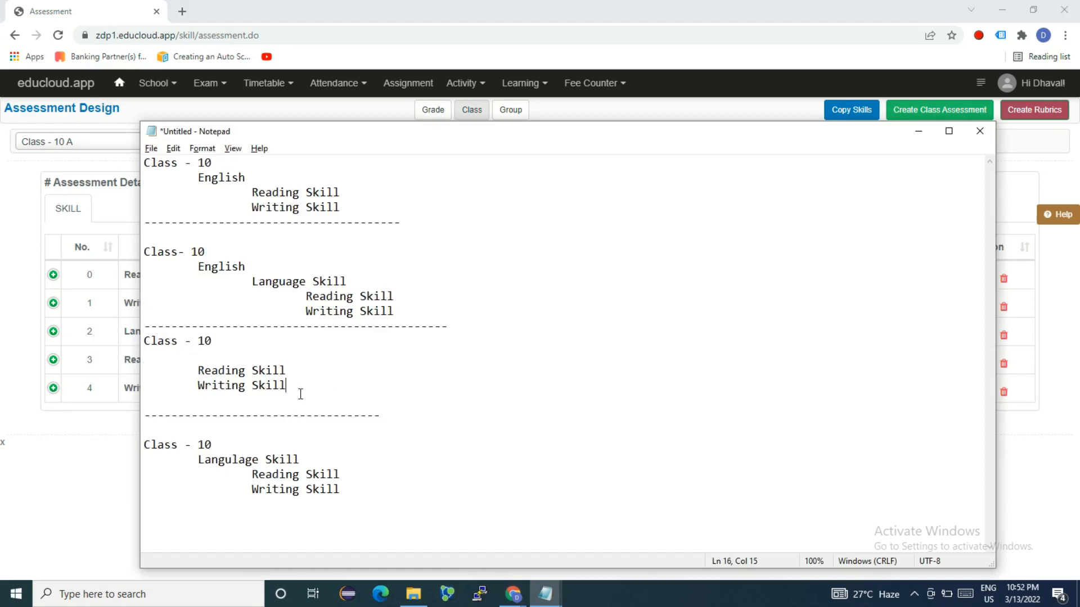
pyautogui.moveTo(165, 445); pyautogui.dragTo(343, 463)
pyautogui.click(343, 463)
pyautogui.moveTo(165, 444); pyautogui.dragTo(321, 467)
pyautogui.click(278, 455)
pyautogui.click(321, 470)
# Switch back to the browser and start a Class - 10 A assessment without a subject, marked as a parent skill and titled "Language Skill"
pyautogui.hotkey('alt', 'Tab')
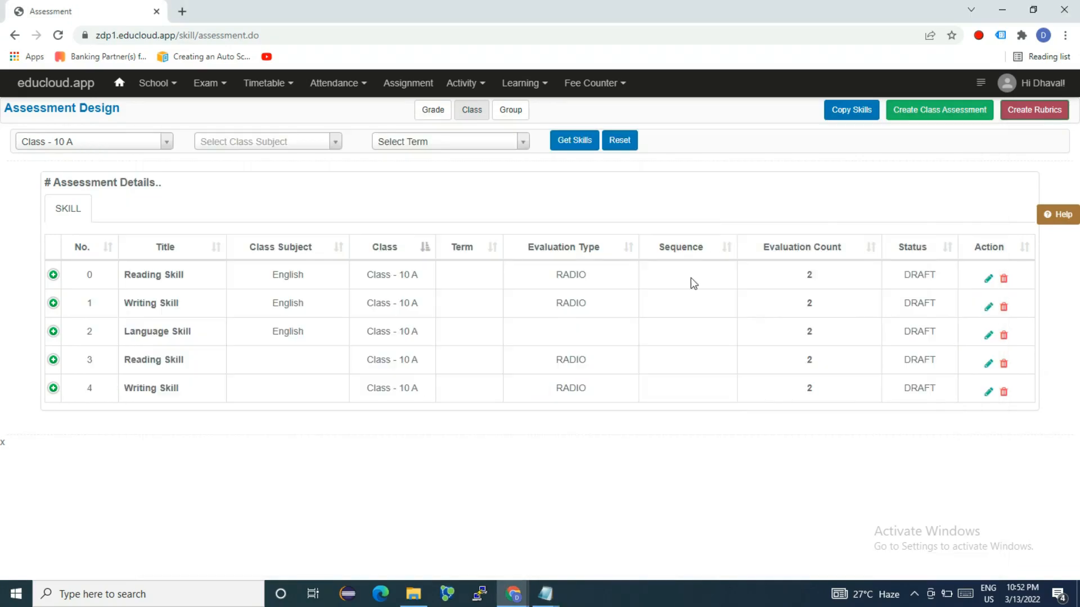
pyautogui.click(920, 120)
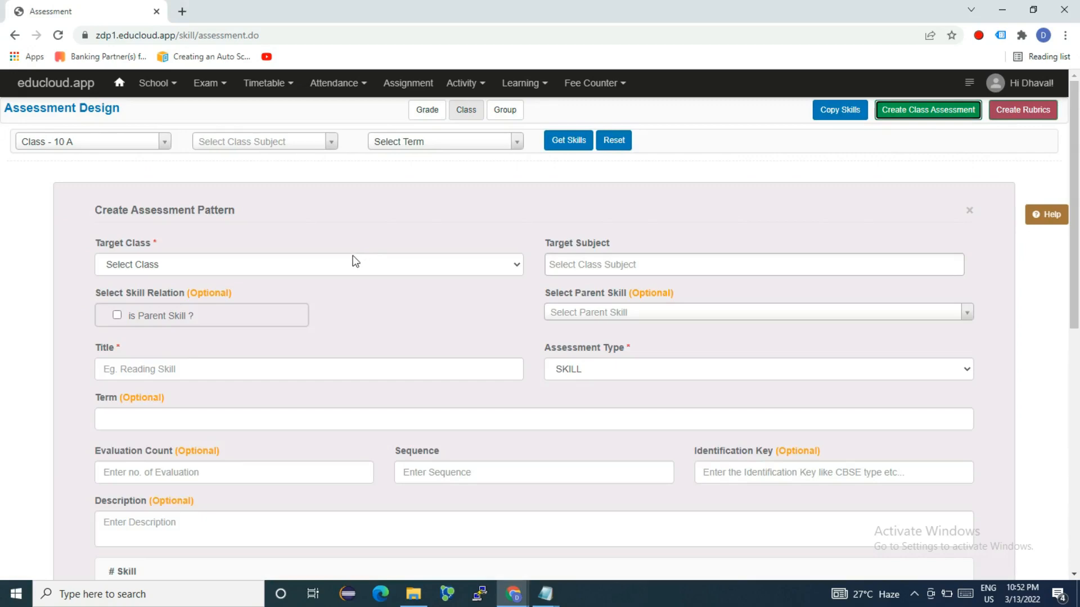
pyautogui.click(293, 265)
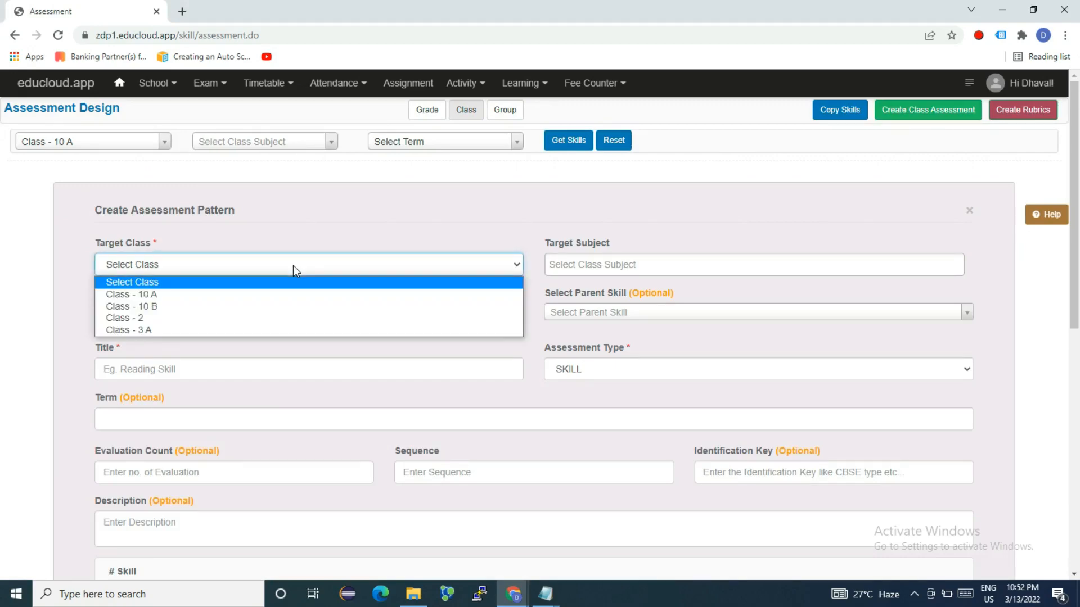
pyautogui.click(289, 291)
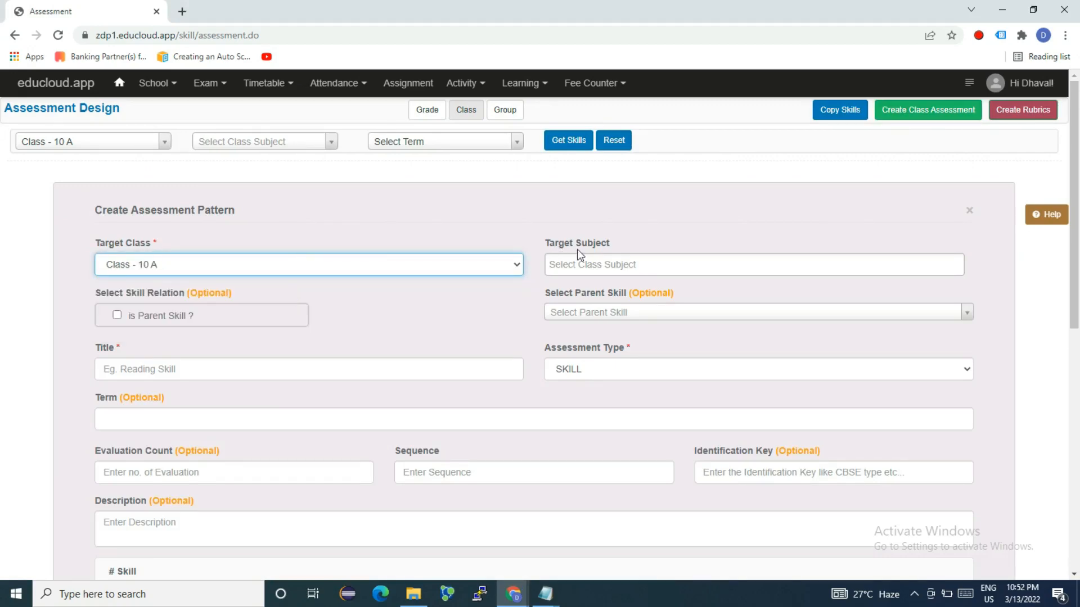
pyautogui.click(117, 315)
pyautogui.click(141, 372)
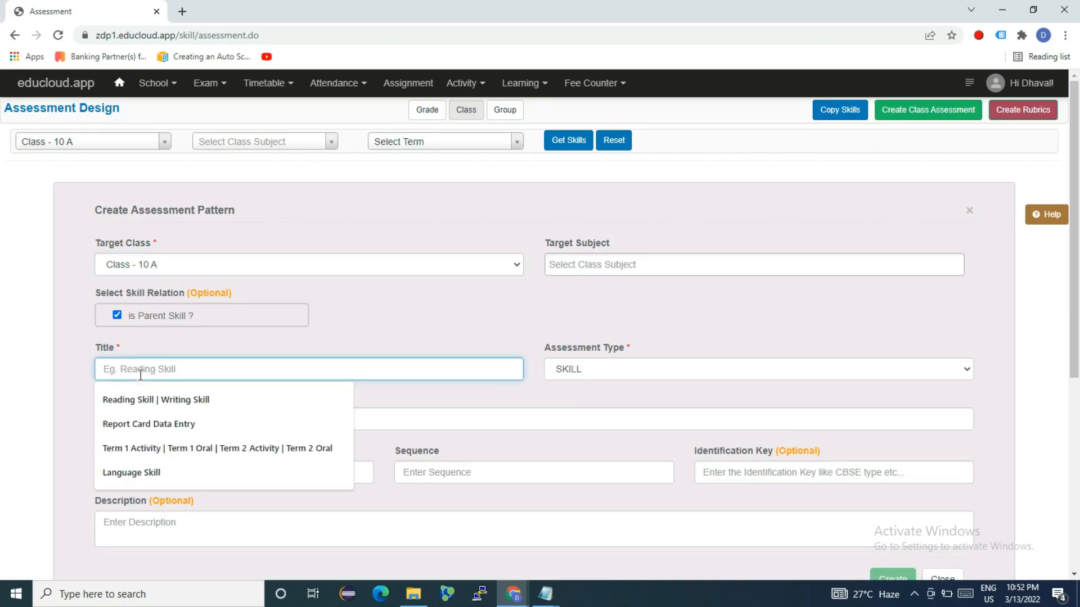
pyautogui.click(140, 476)
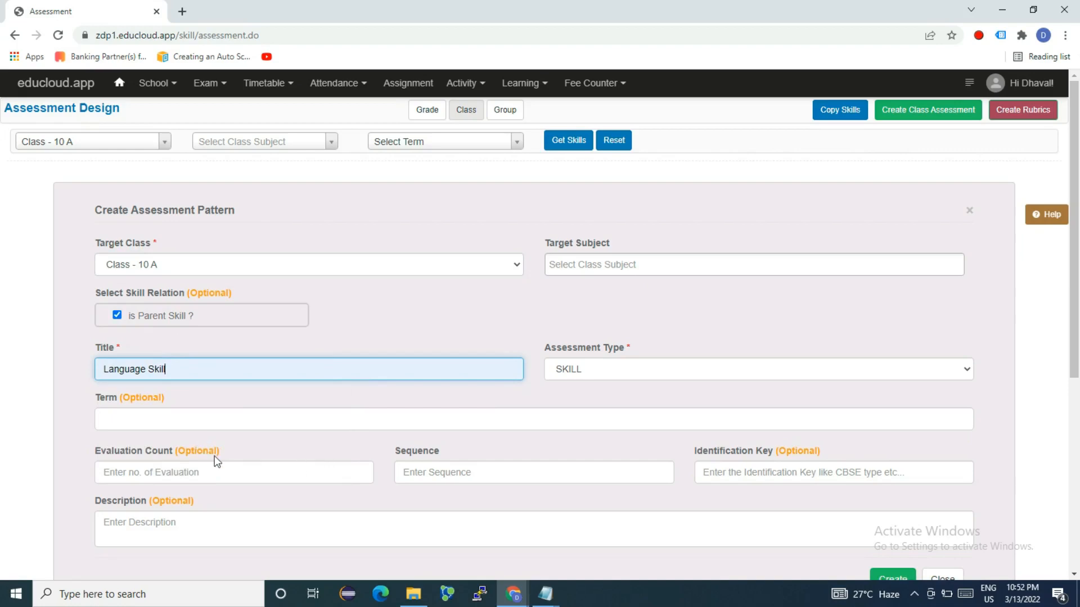
# Set the parent skill's evaluation count to 2, create the assessment and dismiss the notice
pyautogui.scroll(-1, 217, 461)
pyautogui.click(188, 431)
pyautogui.write('2')
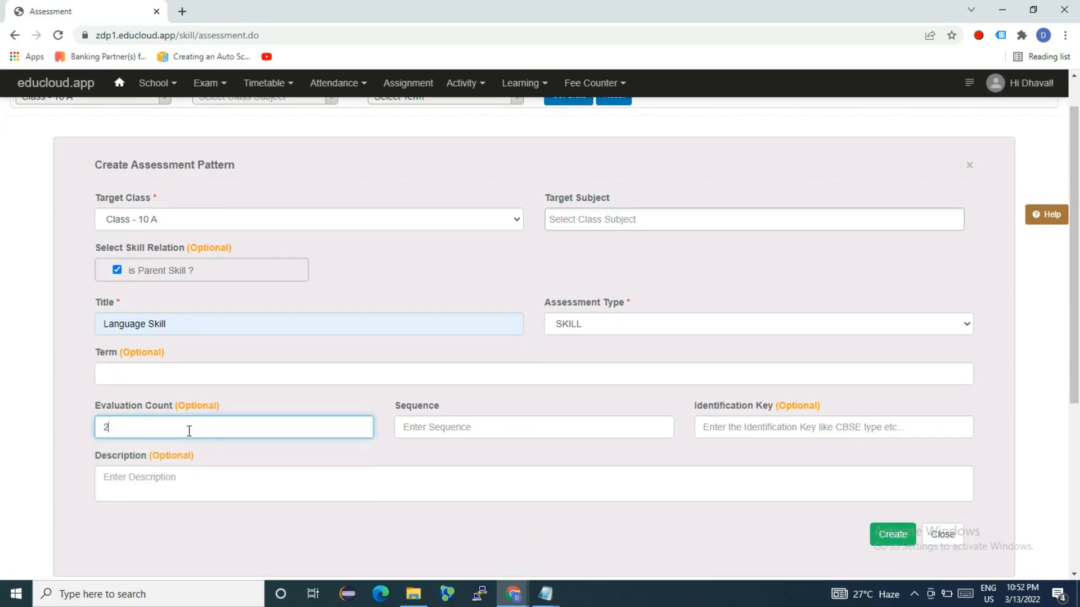
pyautogui.scroll(-3, 244, 495)
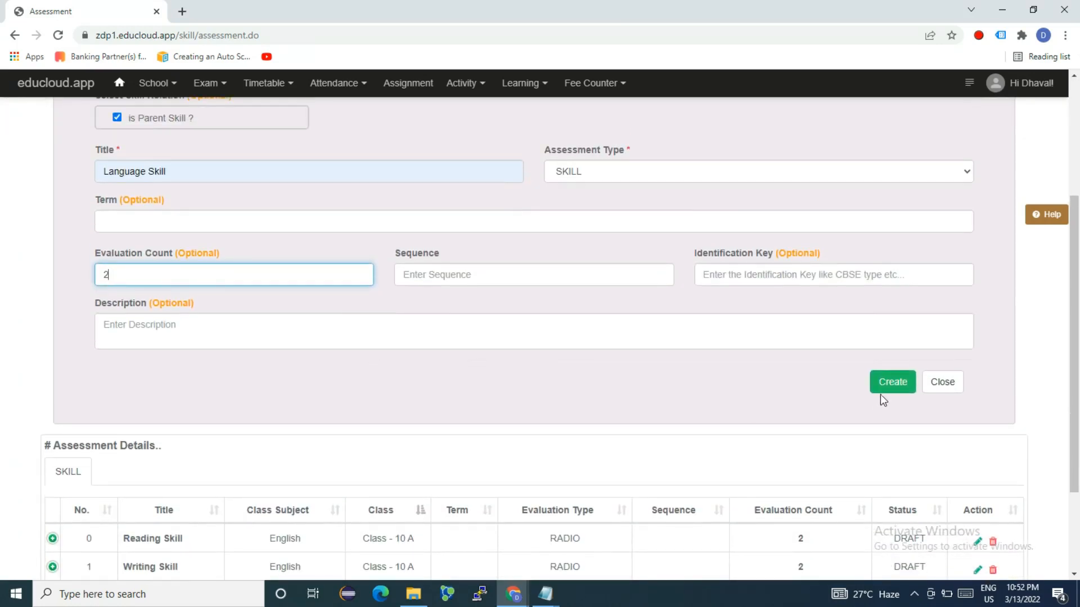
pyautogui.click(884, 388)
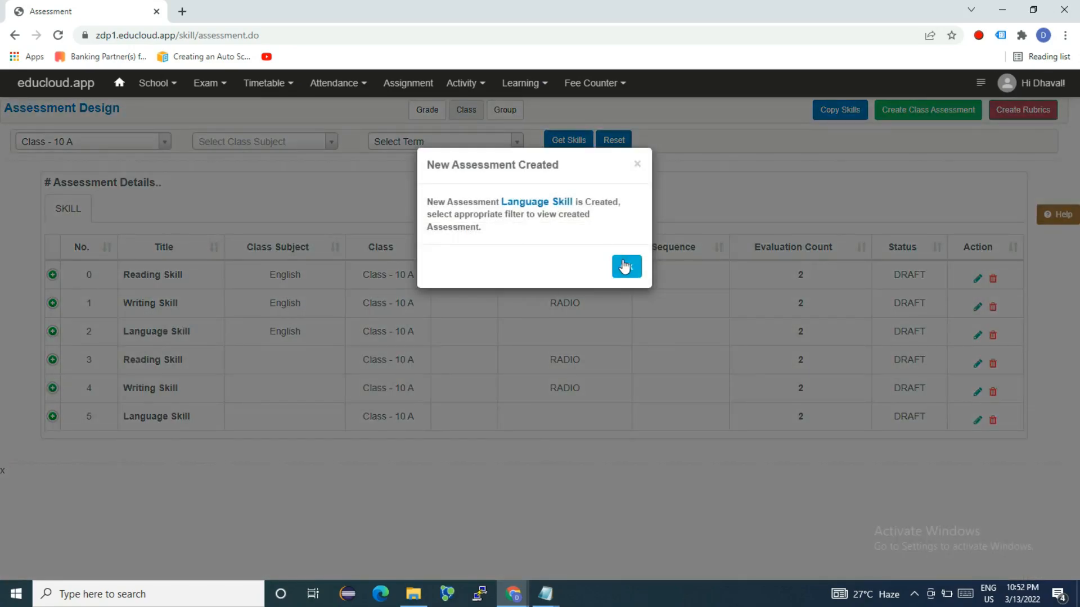
pyautogui.click(624, 266)
# Switch to the Notepad notes and review the parent language skill and its Reading and Writing child skills in the last Class - 10 structure
pyautogui.hotkey('alt', 'Tab')
pyautogui.moveTo(198, 460); pyautogui.dragTo(320, 462)
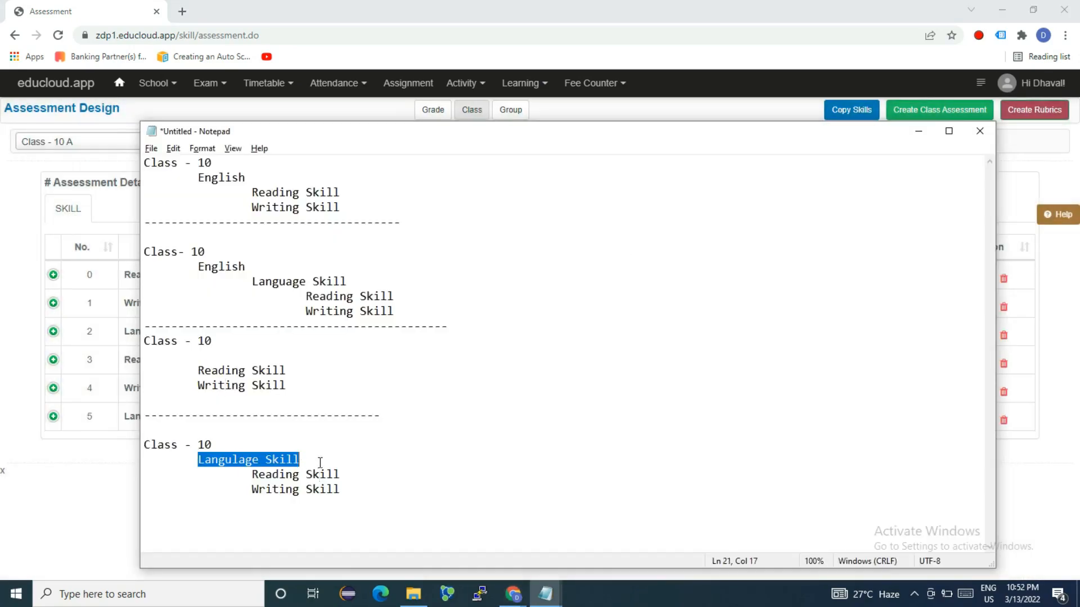
pyautogui.click(310, 473)
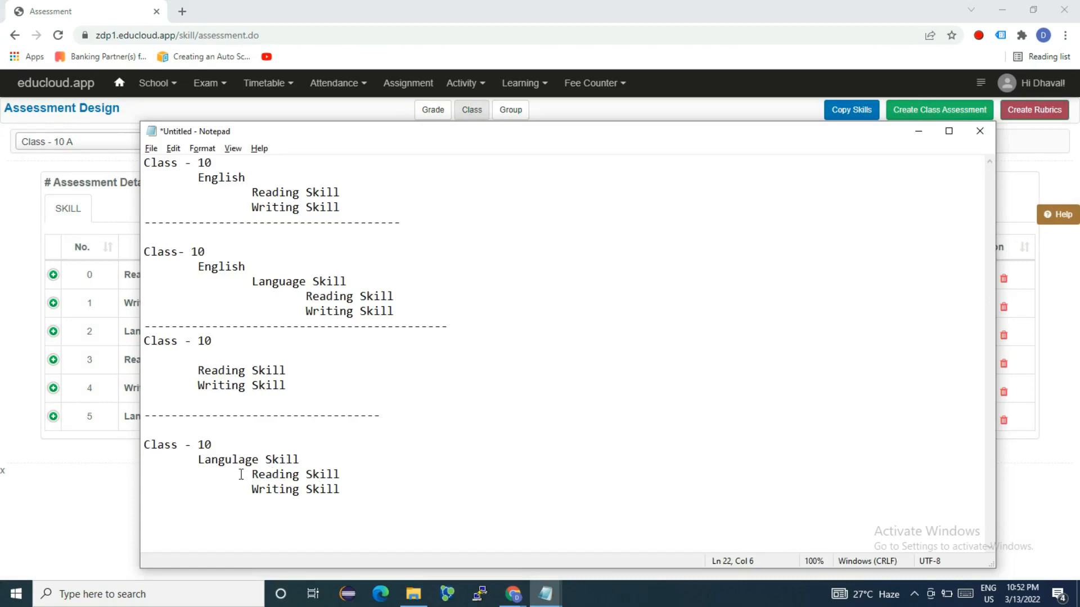
pyautogui.moveTo(258, 474); pyautogui.dragTo(335, 478)
pyautogui.moveTo(258, 489); pyautogui.dragTo(293, 490)
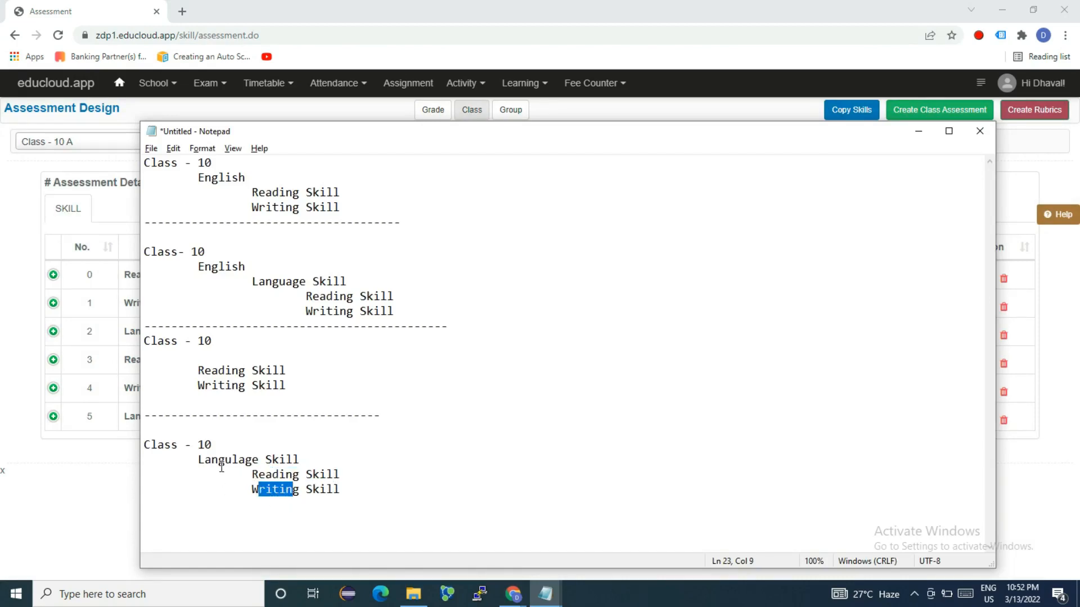
# Back in the browser, start a Class - 10 A assessment titled "Reading Skill | Writing Skill" under the subject-free Language Skill parent
pyautogui.hotkey('alt', 'Tab')
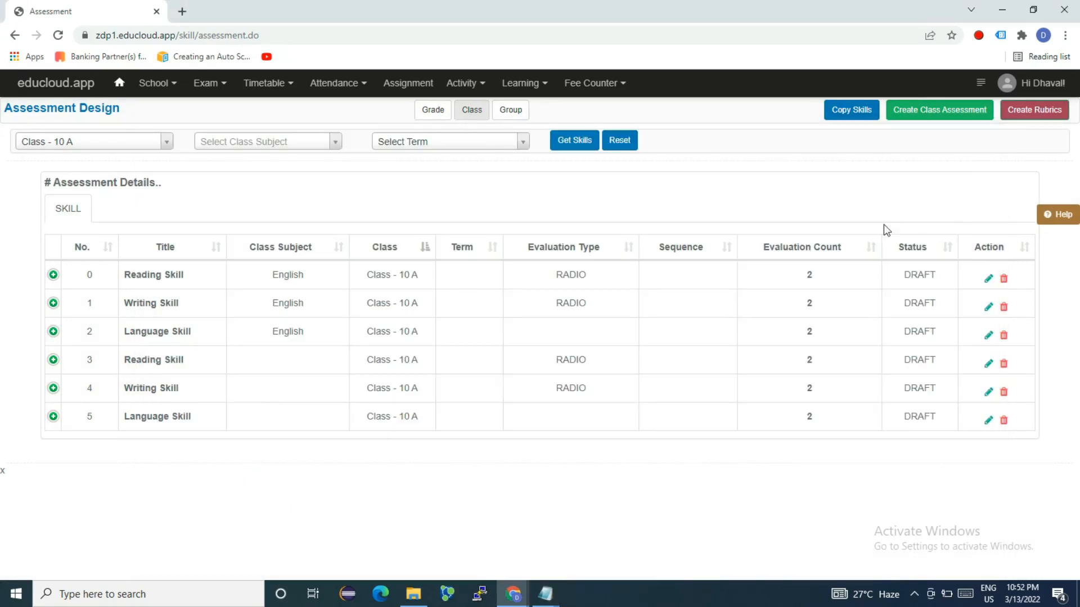
pyautogui.click(910, 112)
pyautogui.click(366, 263)
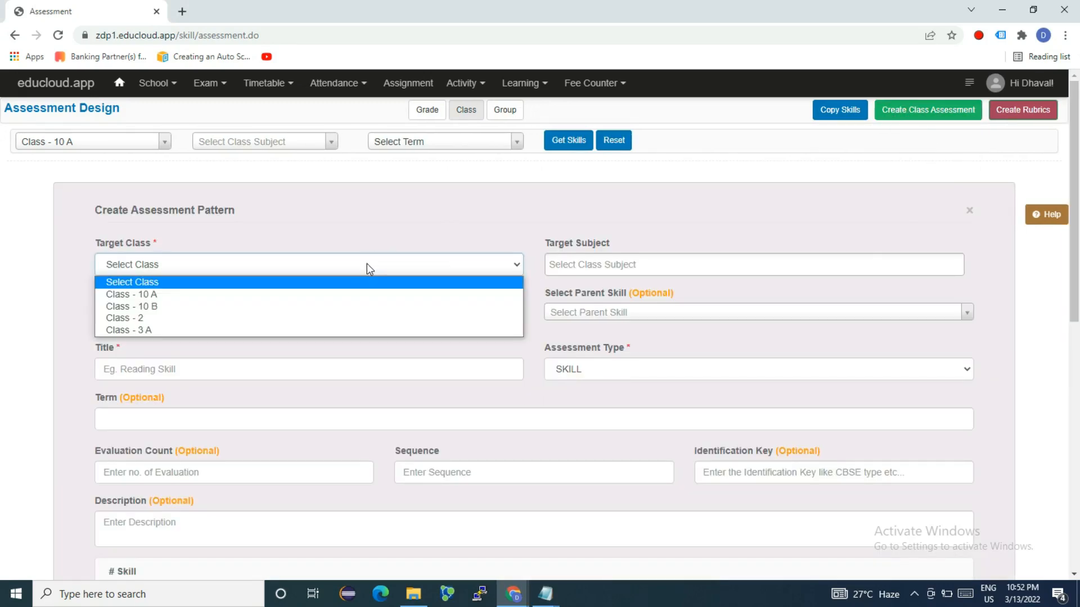
pyautogui.click(353, 293)
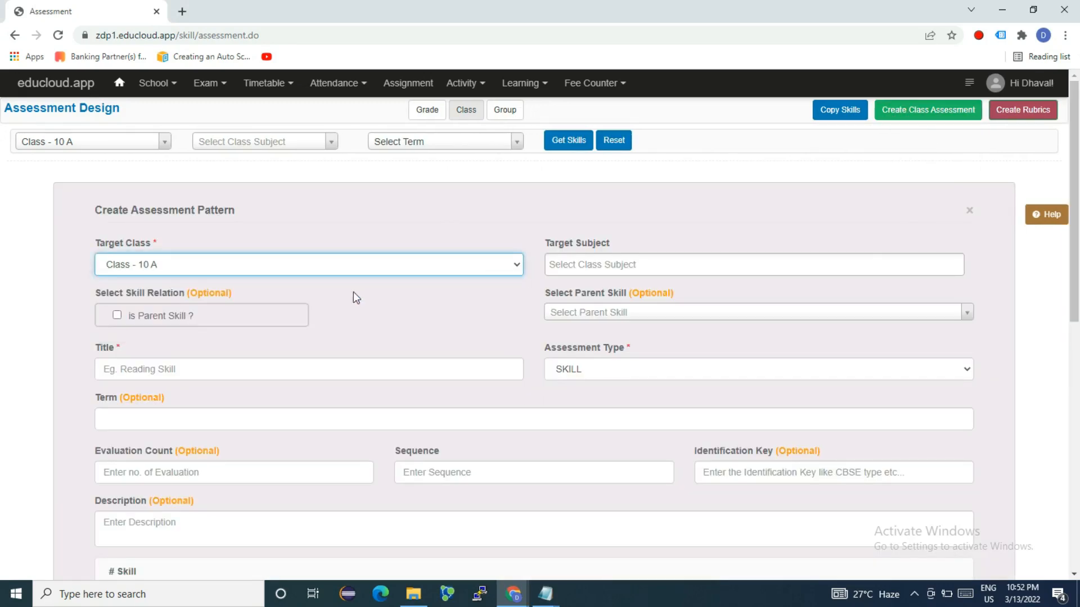
pyautogui.click(604, 311)
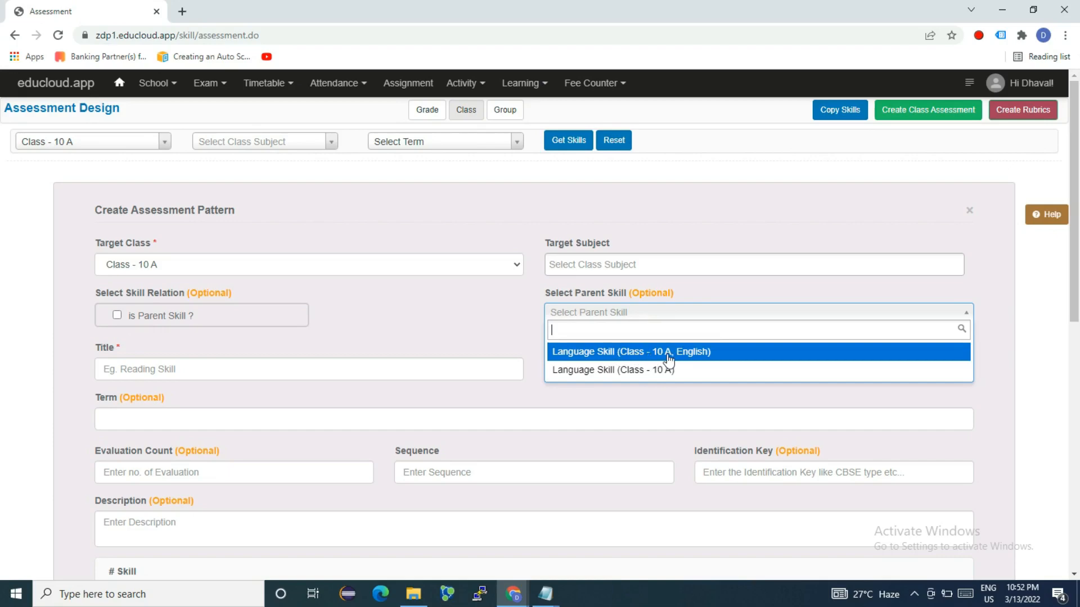
pyautogui.click(627, 372)
pyautogui.click(210, 365)
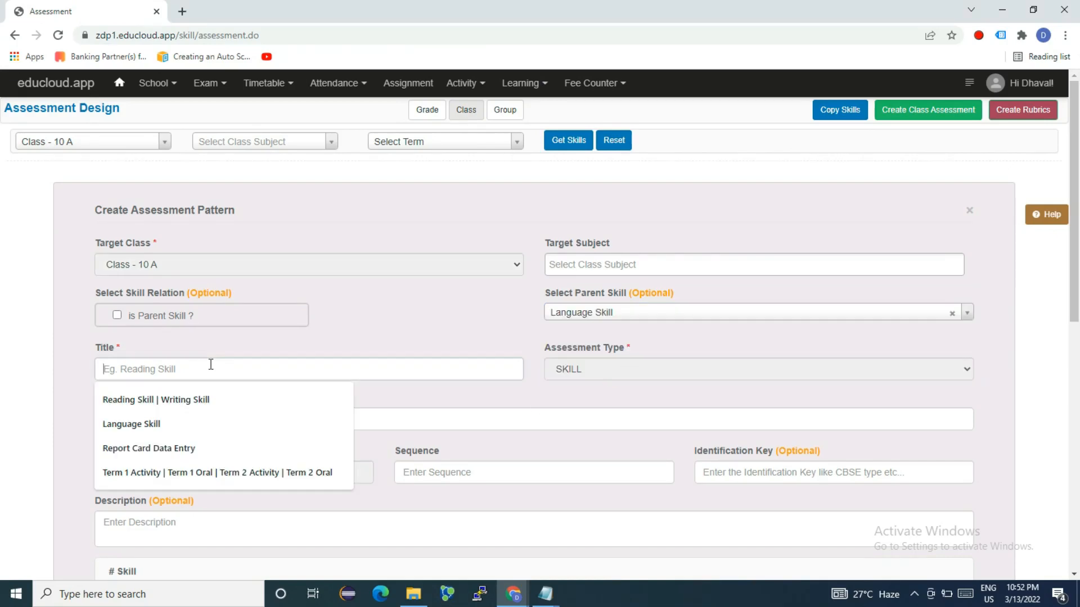
pyautogui.click(183, 404)
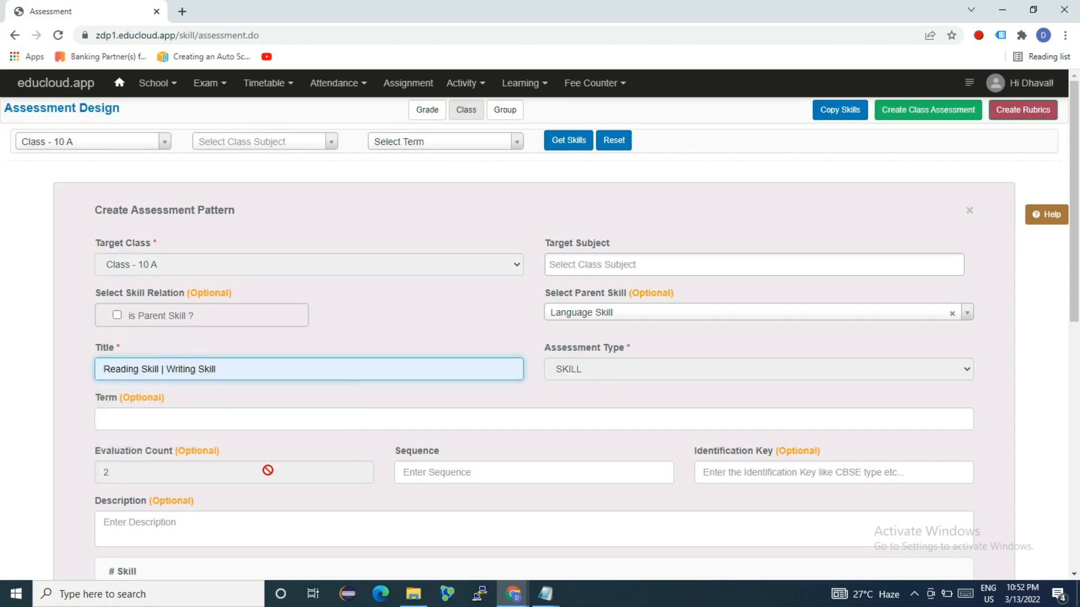
# Set the evaluation type to RADIO and the default value to "Excellent , Good , Need Improvement", create the child assessment and dismiss the notice
pyautogui.scroll(-2, 267, 470)
pyautogui.scroll(-3, 267, 470)
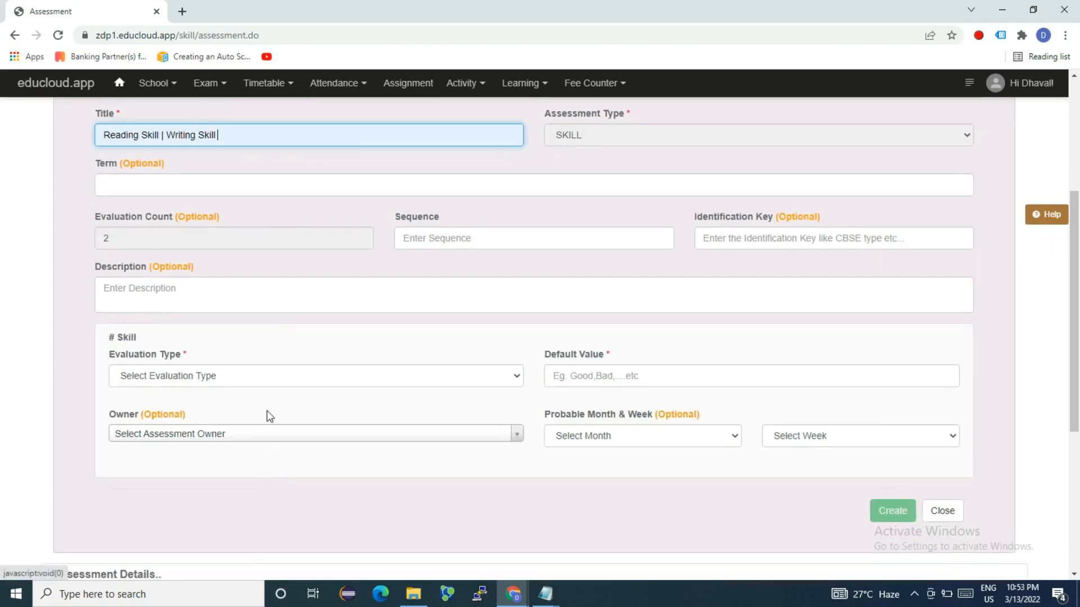
pyautogui.click(262, 383)
pyautogui.click(258, 405)
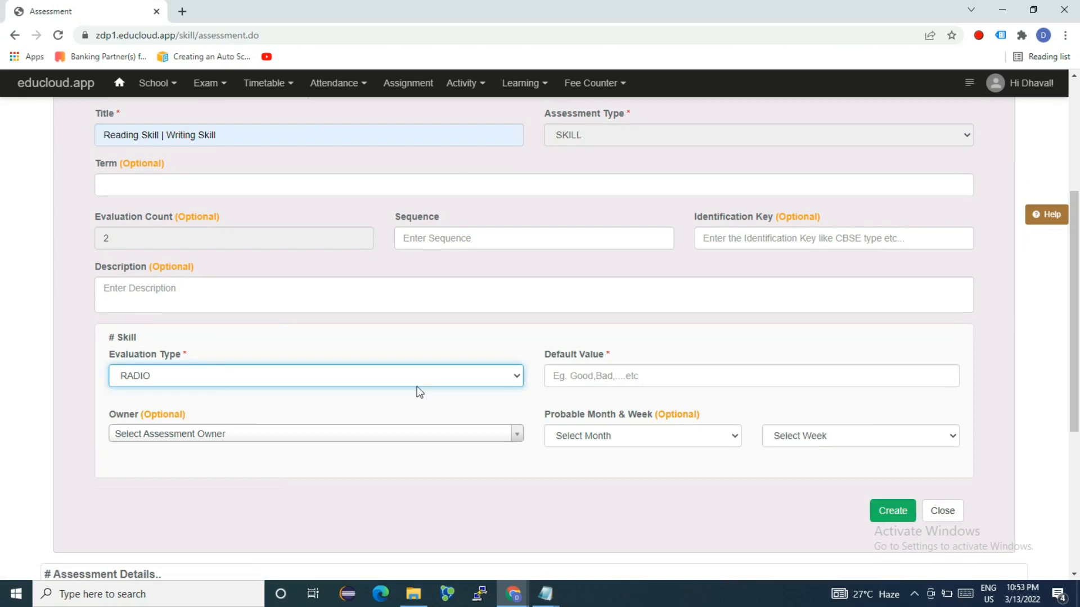
pyautogui.click(579, 382)
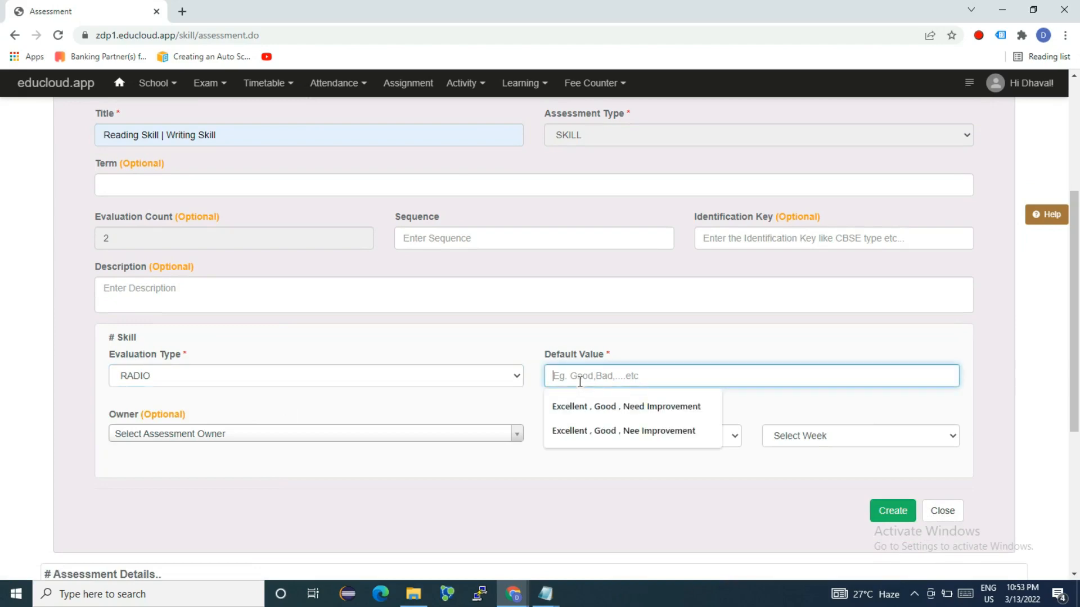
pyautogui.click(606, 406)
pyautogui.click(895, 513)
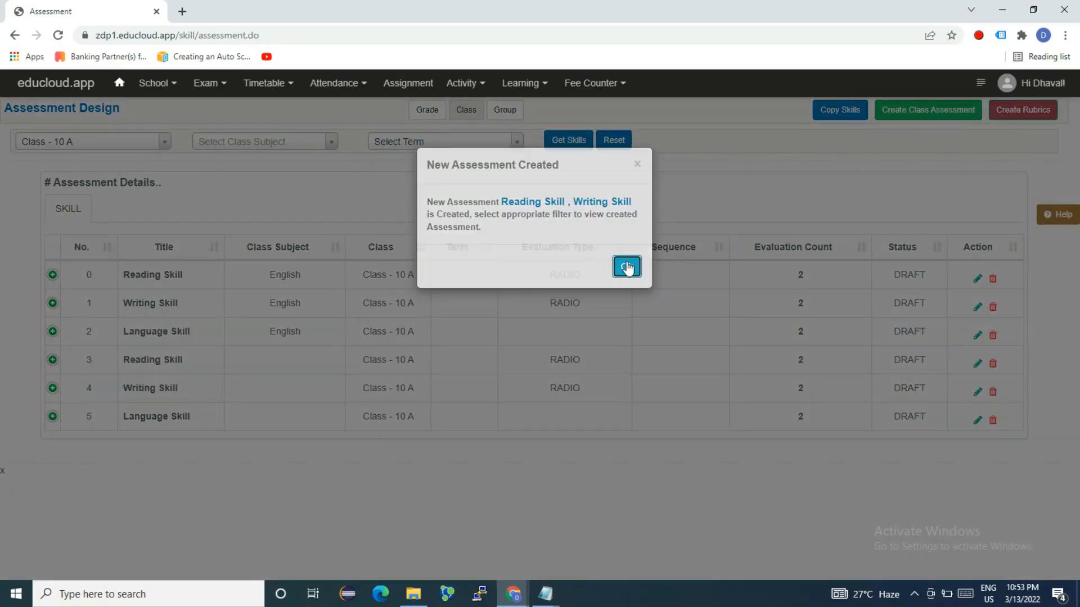
pyautogui.click(626, 266)
# Reload the Class - 10 A skills and inspect the standalone English skills and the child skills of the English Language Skill
pyautogui.click(573, 140)
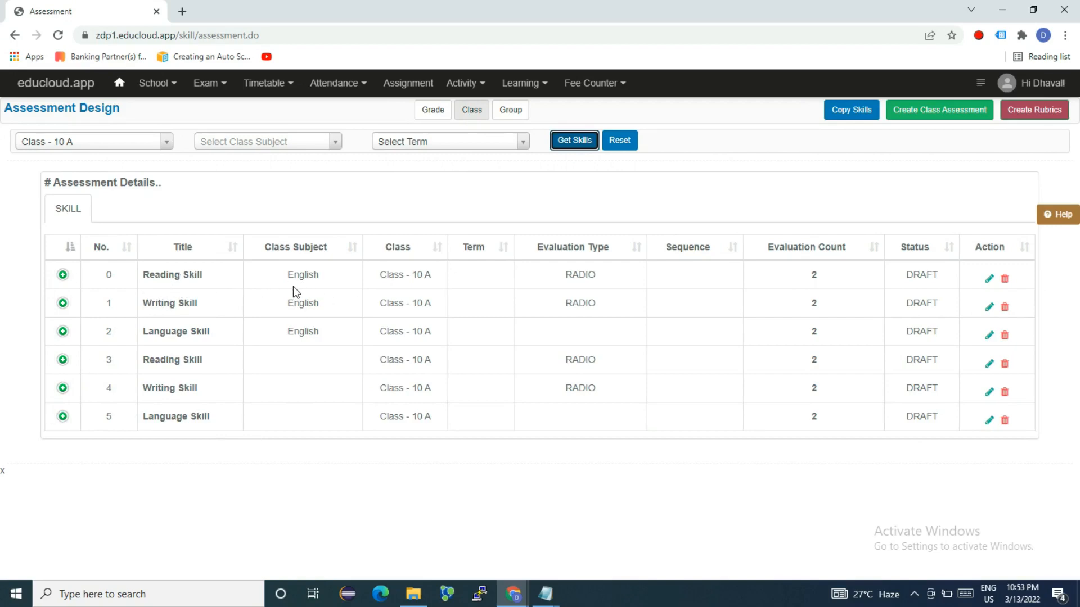
pyautogui.tripleClick(166, 275)
pyautogui.doubleClick(197, 311)
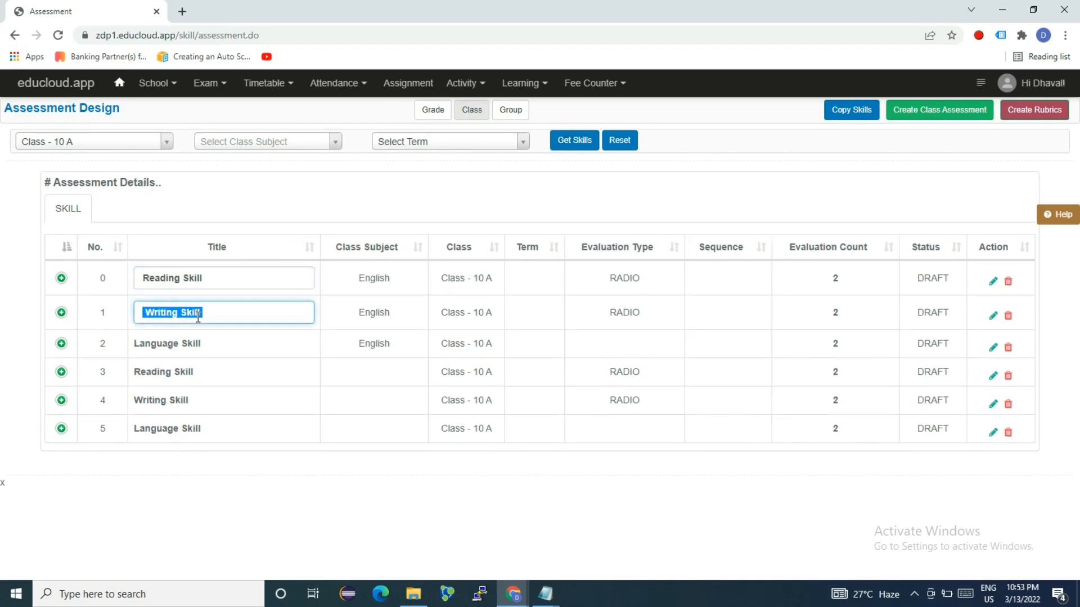
pyautogui.click(61, 337)
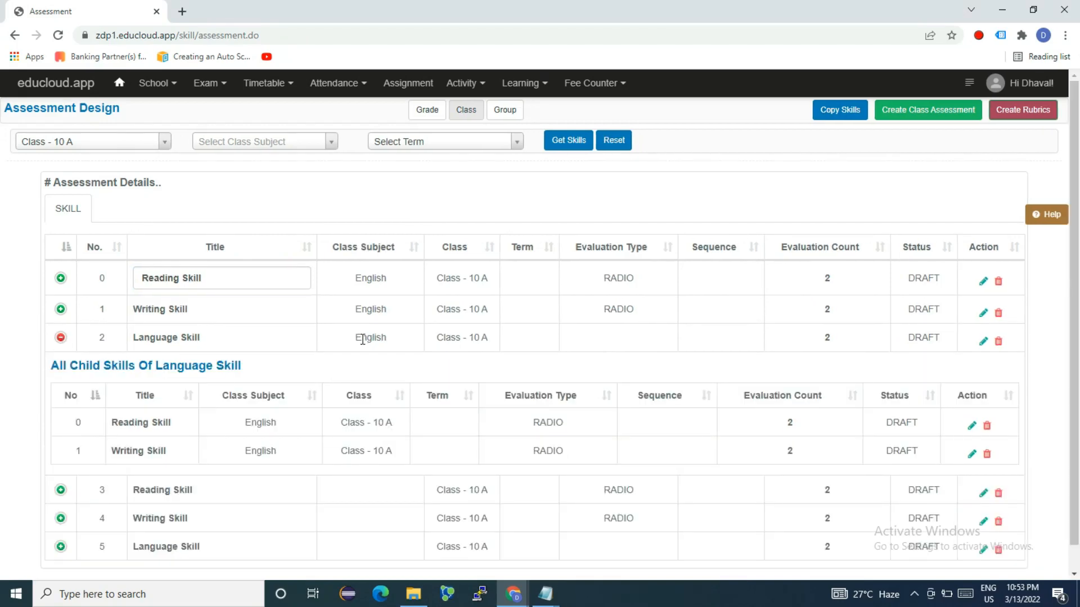
pyautogui.click(61, 338)
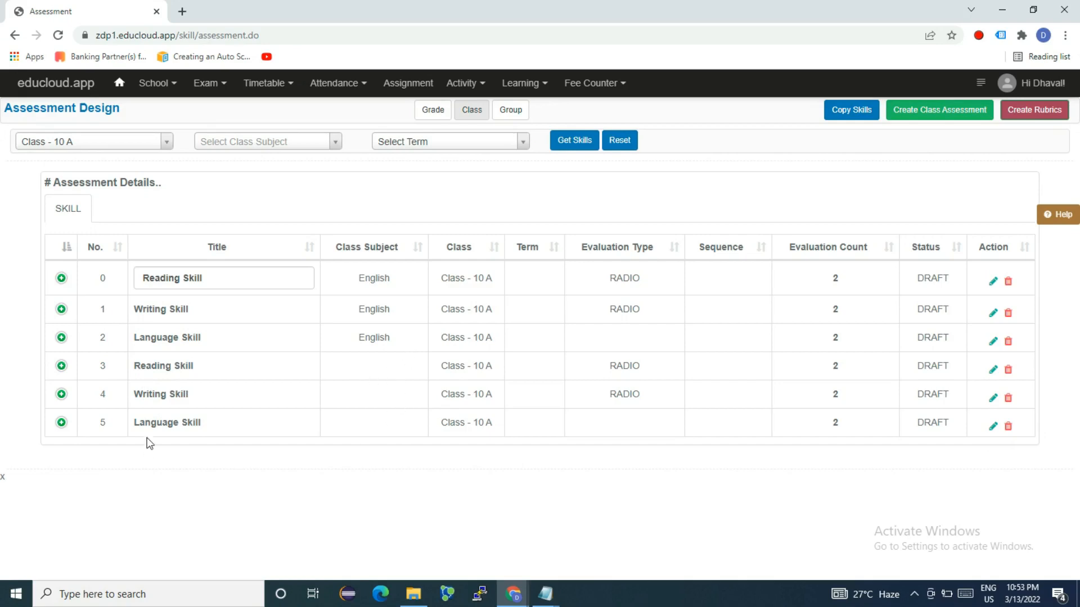
# Compare the last Class - 10 structure in the Notepad notes with the child skills of the subject-free Language Skill in the browser
pyautogui.hotkey('alt', 'Tab')
pyautogui.click(208, 460)
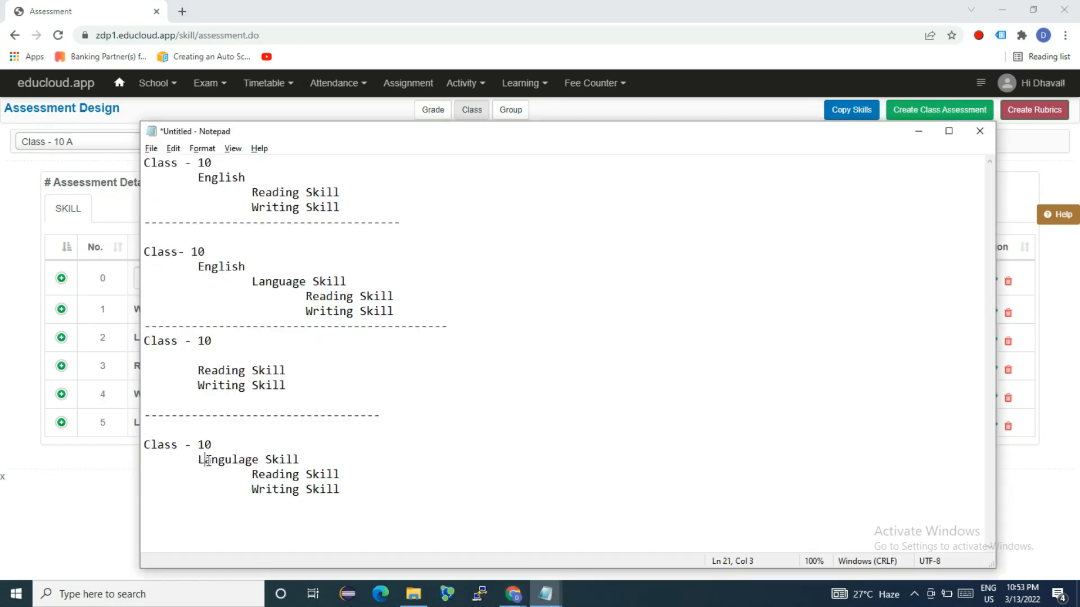
pyautogui.moveTo(174, 446); pyautogui.dragTo(299, 460)
pyautogui.click(226, 449)
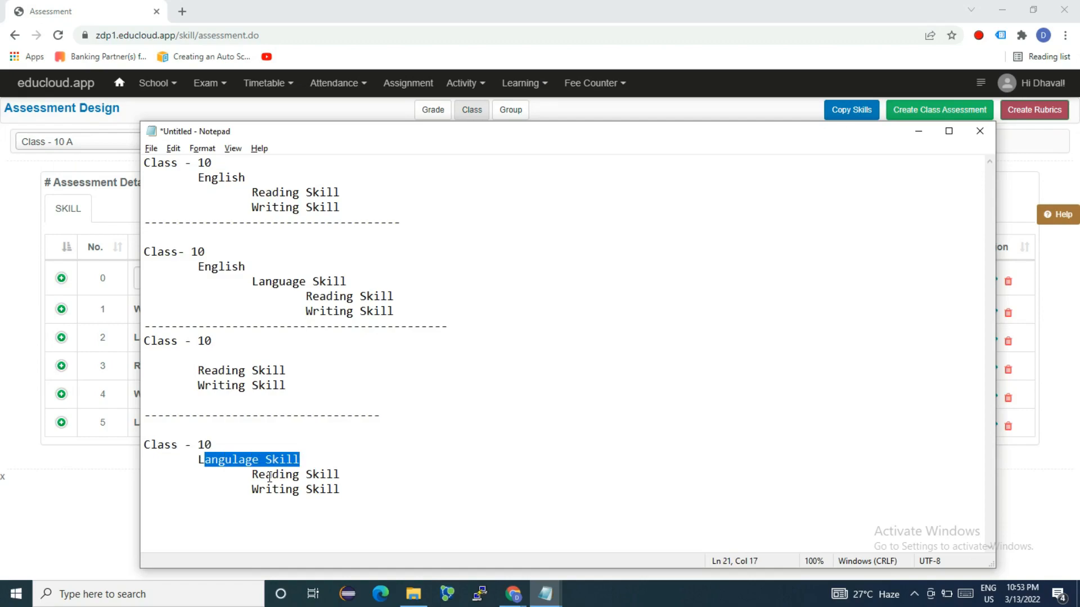
pyautogui.hotkey('alt', 'Tab')
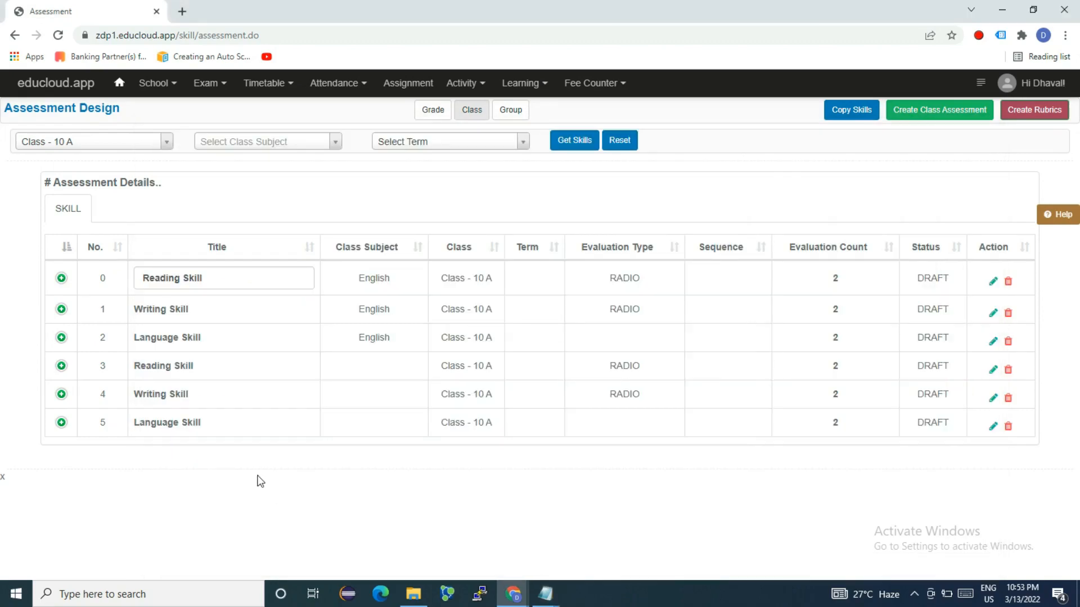
pyautogui.click(61, 423)
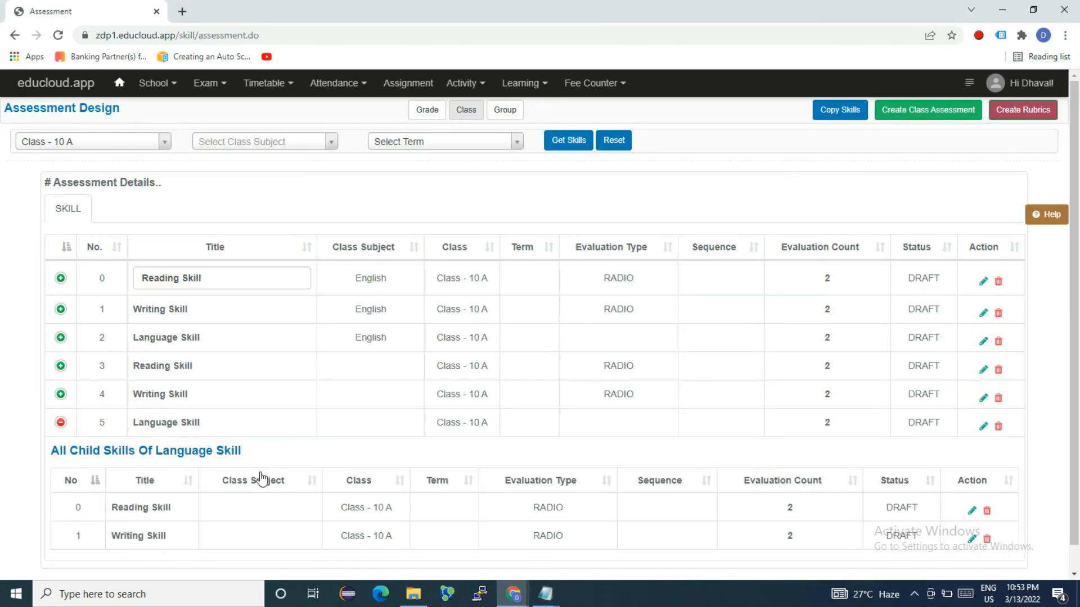
# Review the first Class - 10 English structure in the Notepad notes and compare it with the skill list in the browser
pyautogui.hotkey('alt', 'Tab')
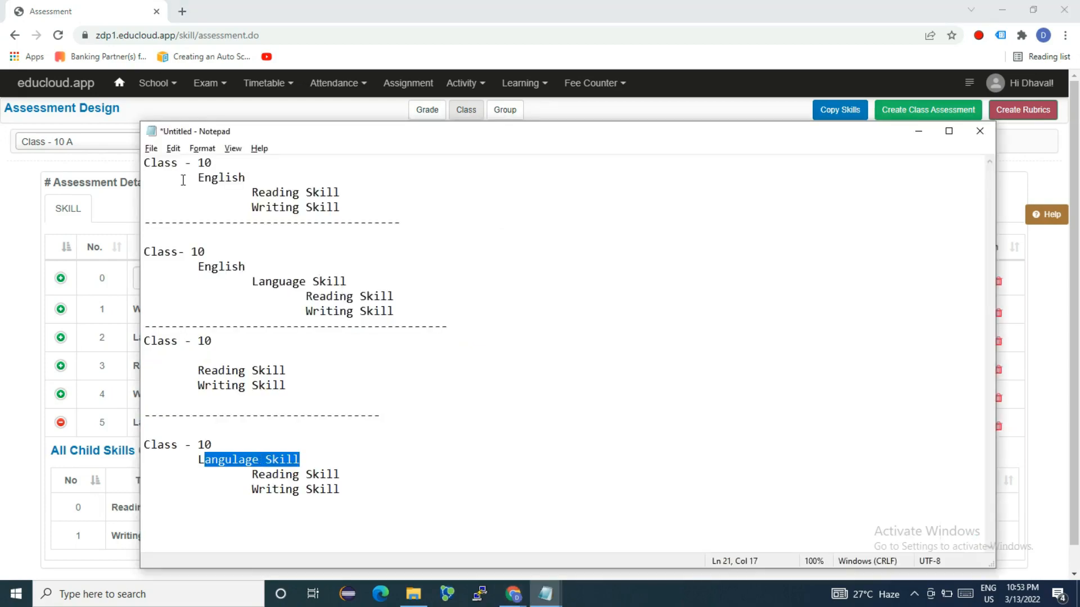
pyautogui.moveTo(172, 163); pyautogui.dragTo(242, 166)
pyautogui.click(226, 178)
pyautogui.hotkey('alt', 'Tab')
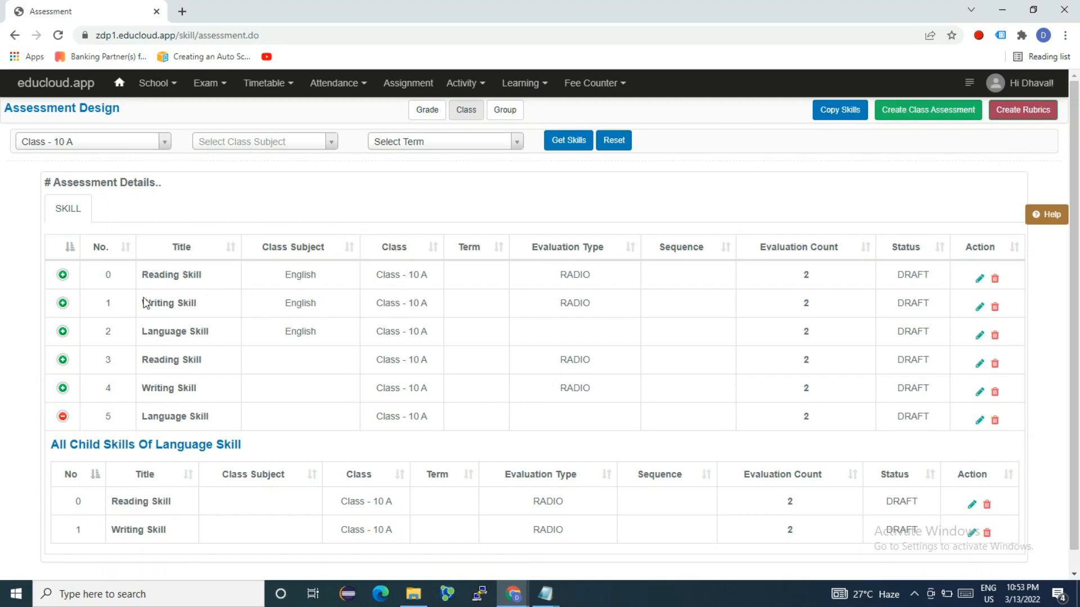
# Compare the second Class - 10 structure in the Notepad notes with the English Language Skill's child skills in the browser
pyautogui.hotkey('alt', 'Tab')
pyautogui.click(203, 234)
pyautogui.moveTo(176, 252); pyautogui.dragTo(373, 326)
pyautogui.hotkey('alt', 'Tab')
pyautogui.click(64, 333)
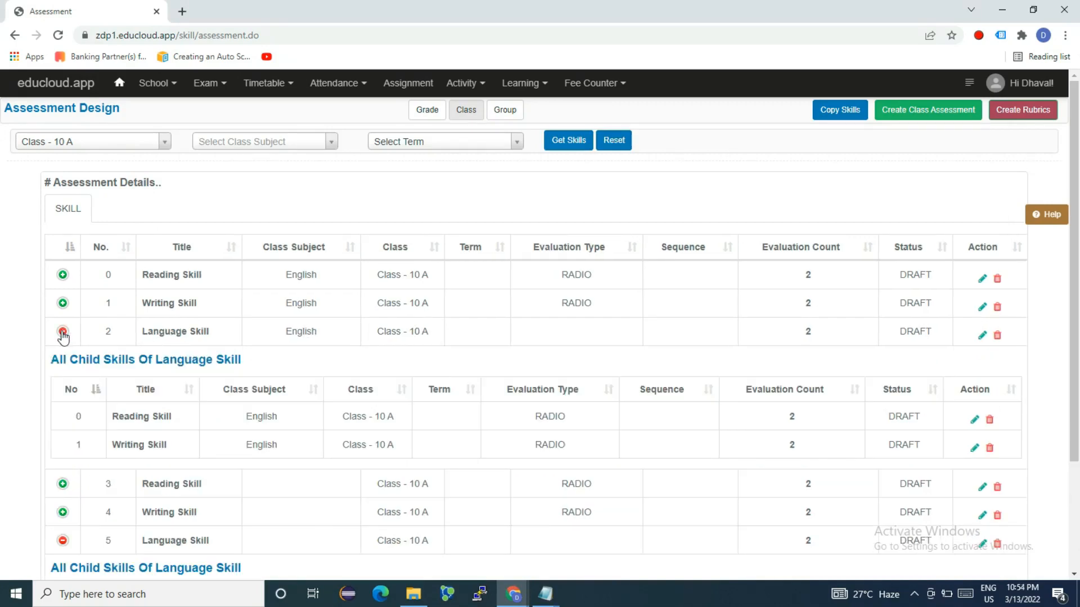
pyautogui.click(62, 331)
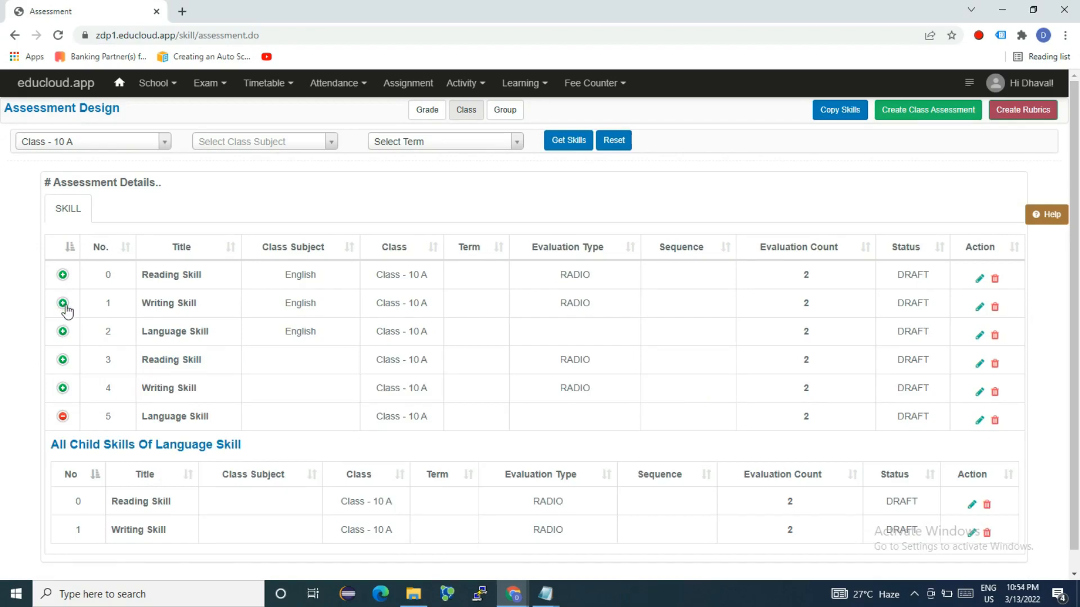
# Check the details of the English Writing Skill and the subject-free Language Skill's child skills, leaving all rows collapsed
pyautogui.click(63, 304)
pyautogui.click(63, 303)
pyautogui.click(63, 414)
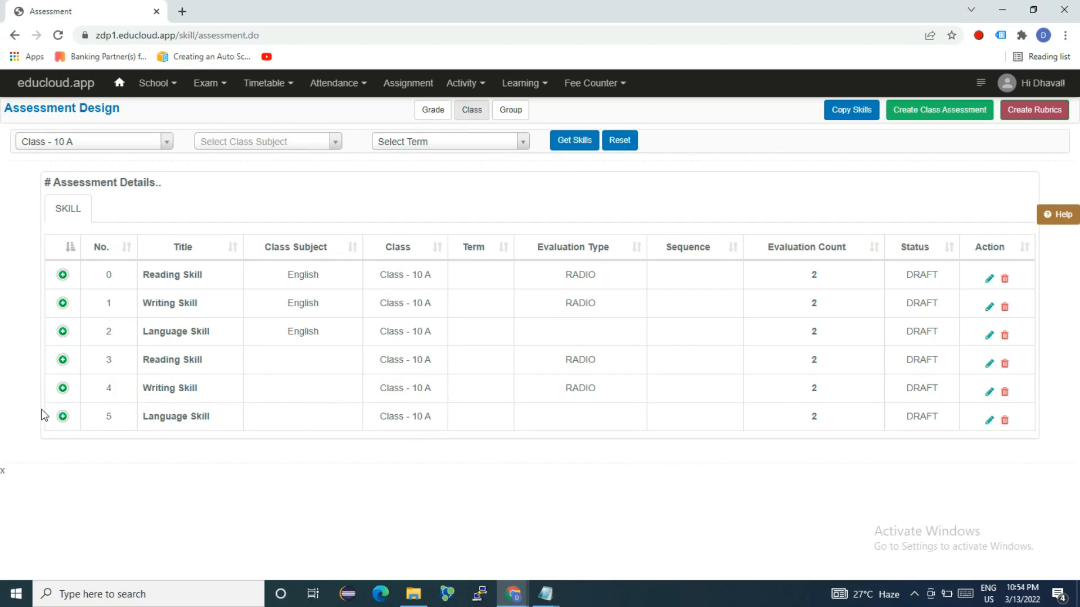
pyautogui.click(61, 418)
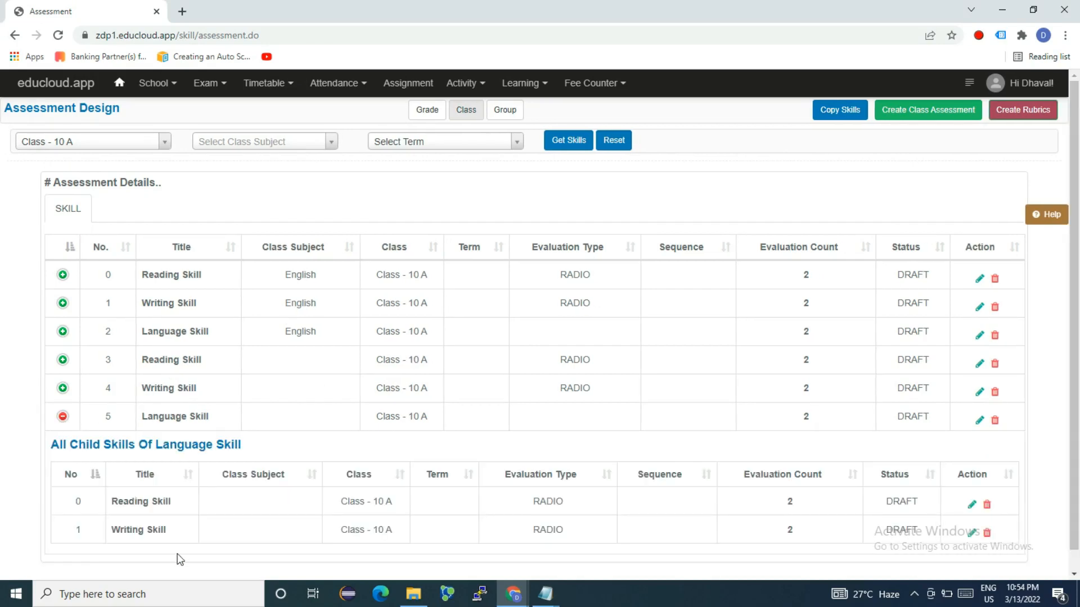
pyautogui.click(63, 418)
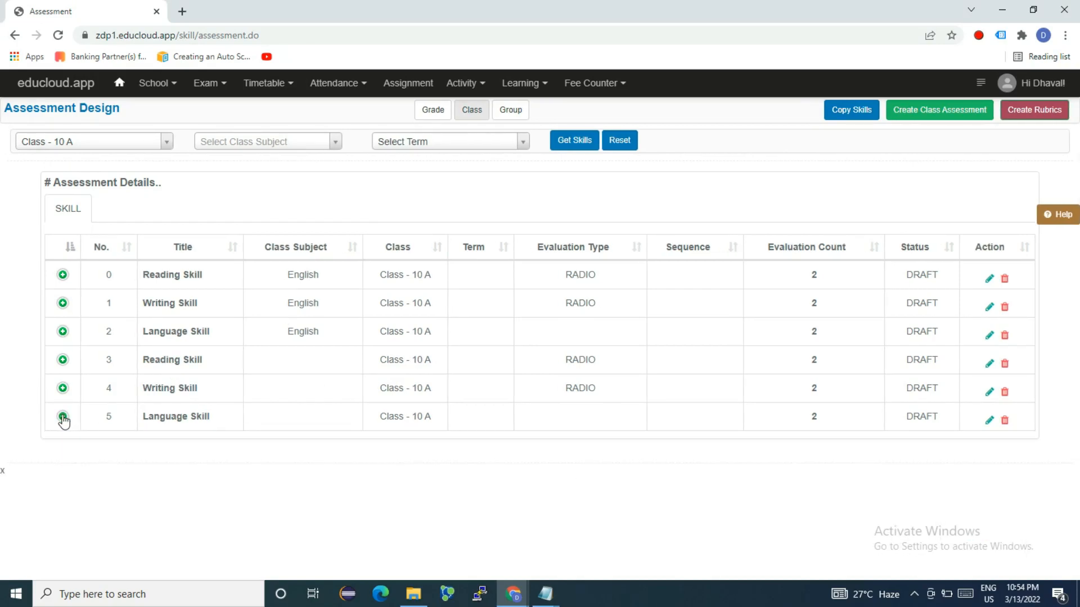
pyautogui.click(62, 417)
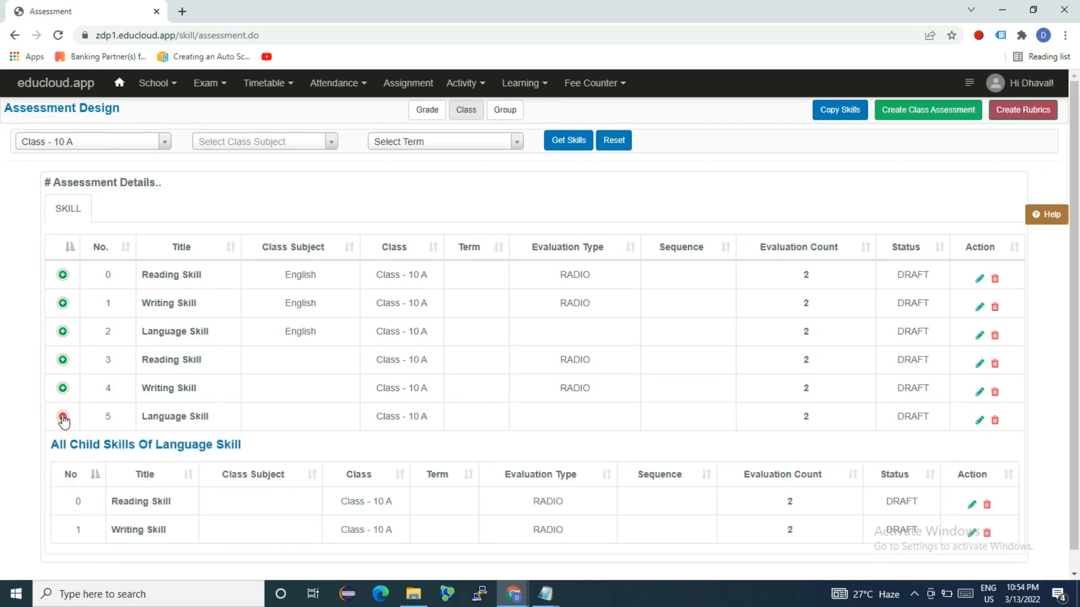
pyautogui.click(63, 417)
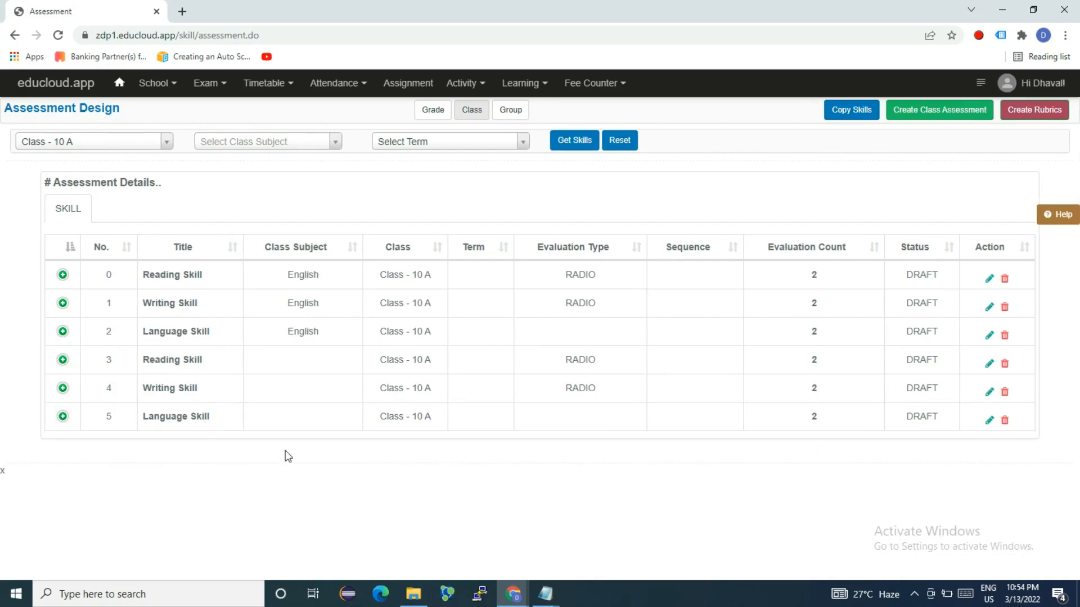